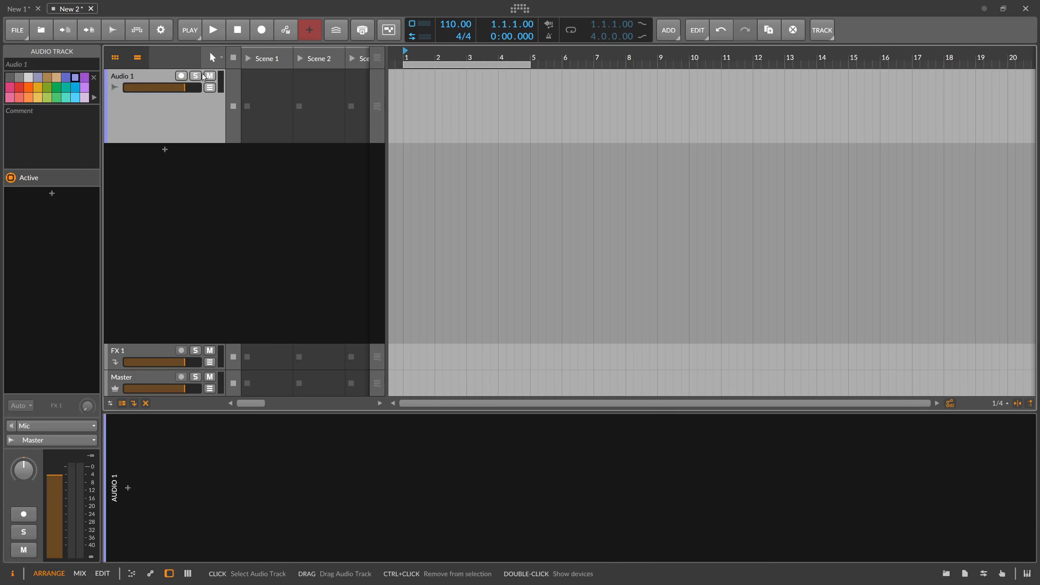
Step: Mute and record-arm the Audio 1 track, and record a vocal take of about four and a half bars into the arrangement
{"action": "left_click", "coordinate": [210, 76]}
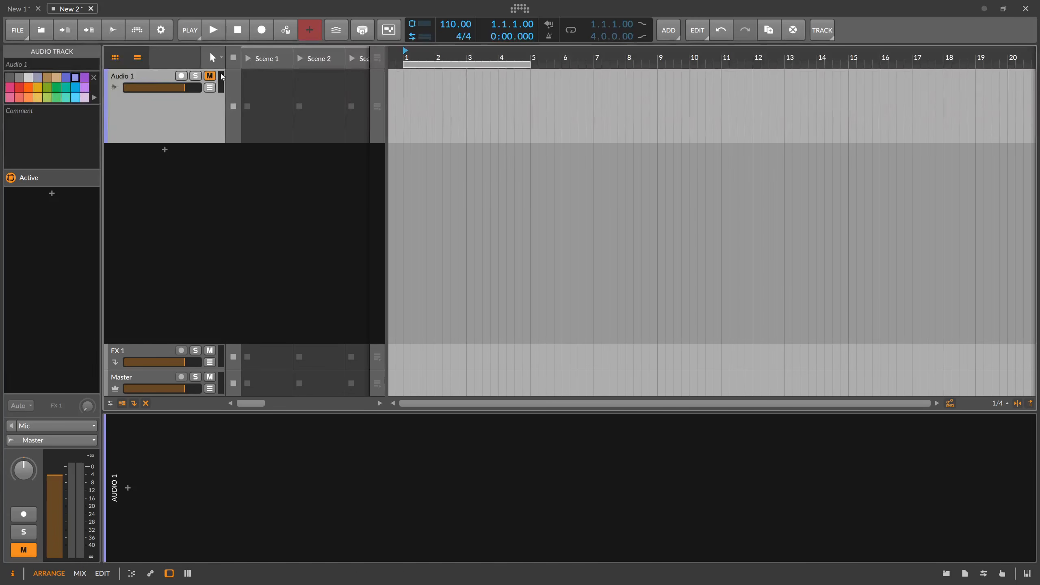
{"action": "left_click", "coordinate": [180, 76]}
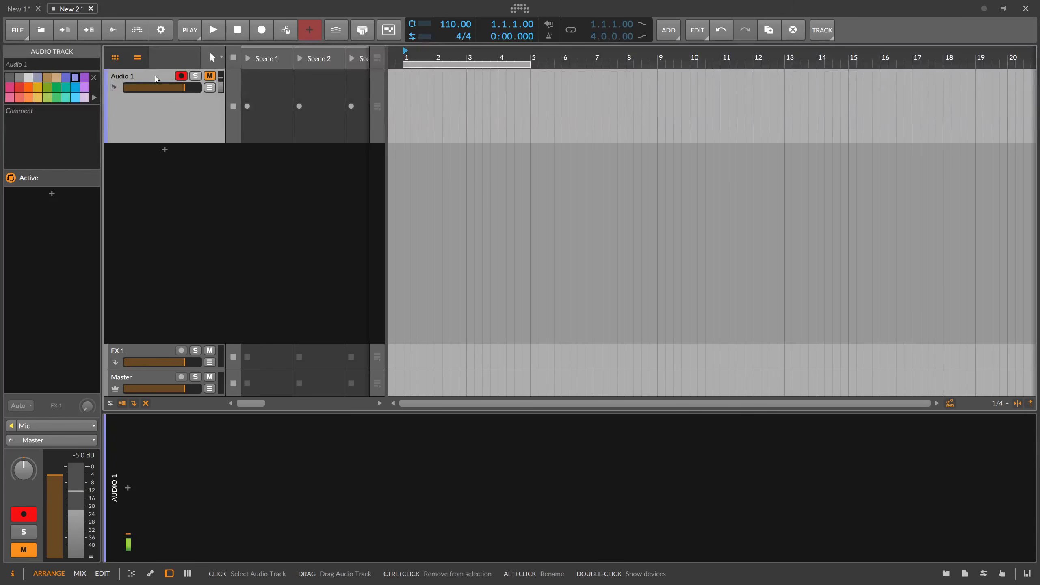
{"action": "left_click", "coordinate": [213, 30]}
{"action": "left_click", "coordinate": [259, 32]}
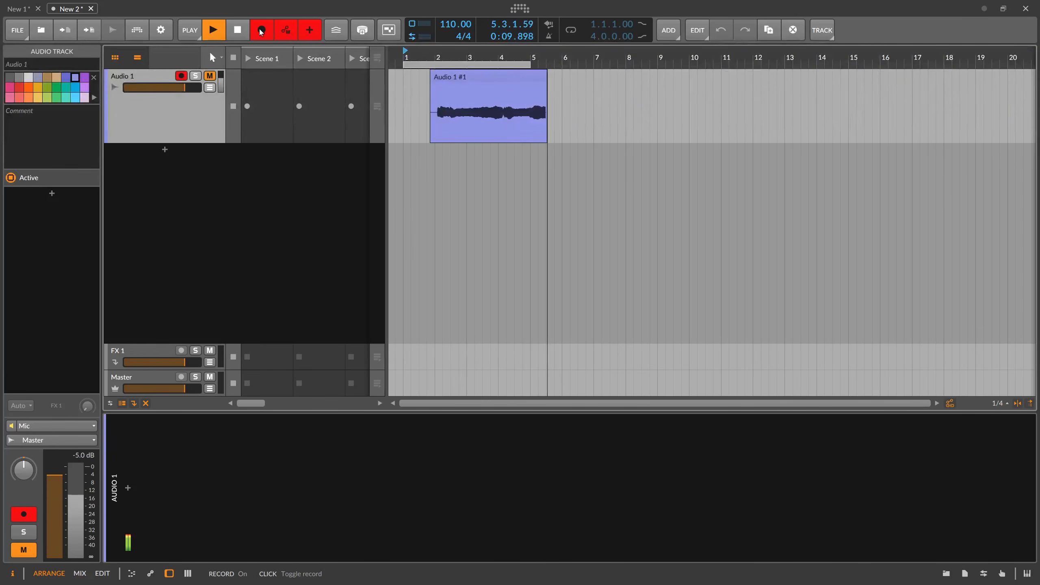
{"action": "left_click", "coordinate": [245, 32]}
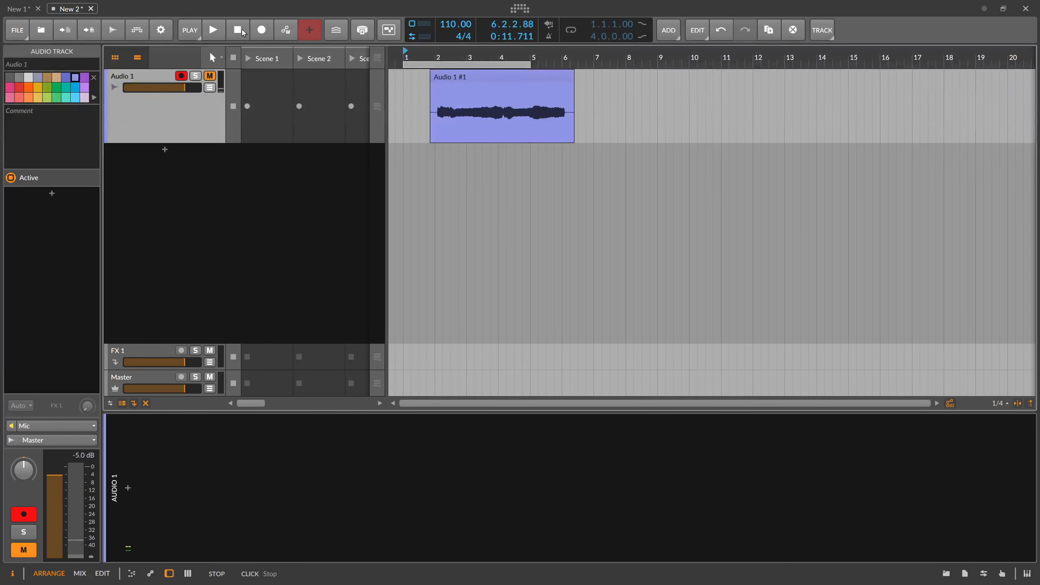
Step: Move the recorded clip to the arrangement start at 1.1.1.00 and extend the loop region's end to bar 6
{"action": "left_click_drag", "start_coordinate": [448, 79], "coordinate": [422, 64]}
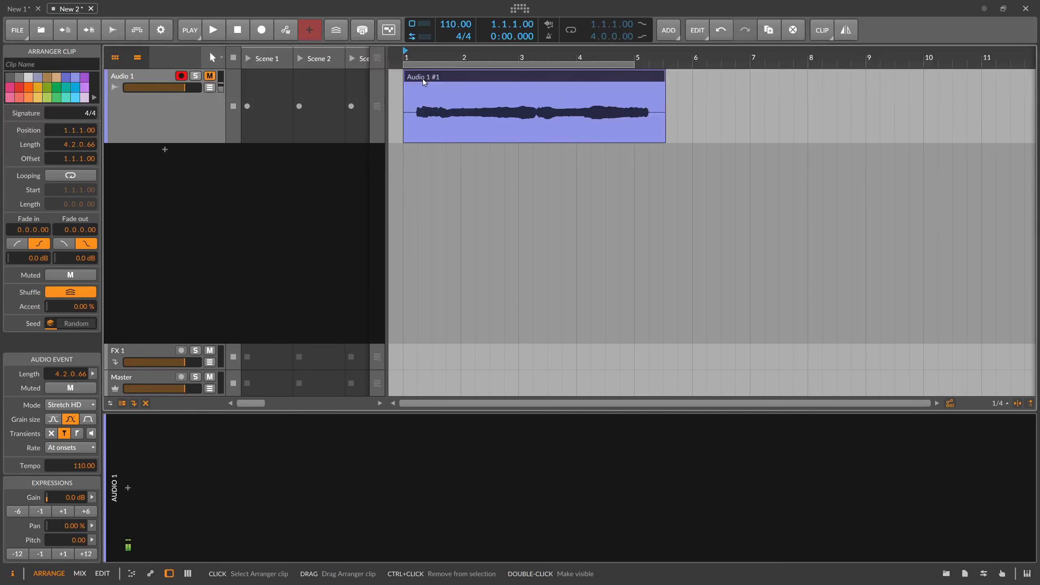
{"action": "left_click", "coordinate": [631, 66]}
{"action": "left_click_drag", "start_coordinate": [631, 66], "coordinate": [691, 65]}
{"action": "left_click", "coordinate": [421, 101]}
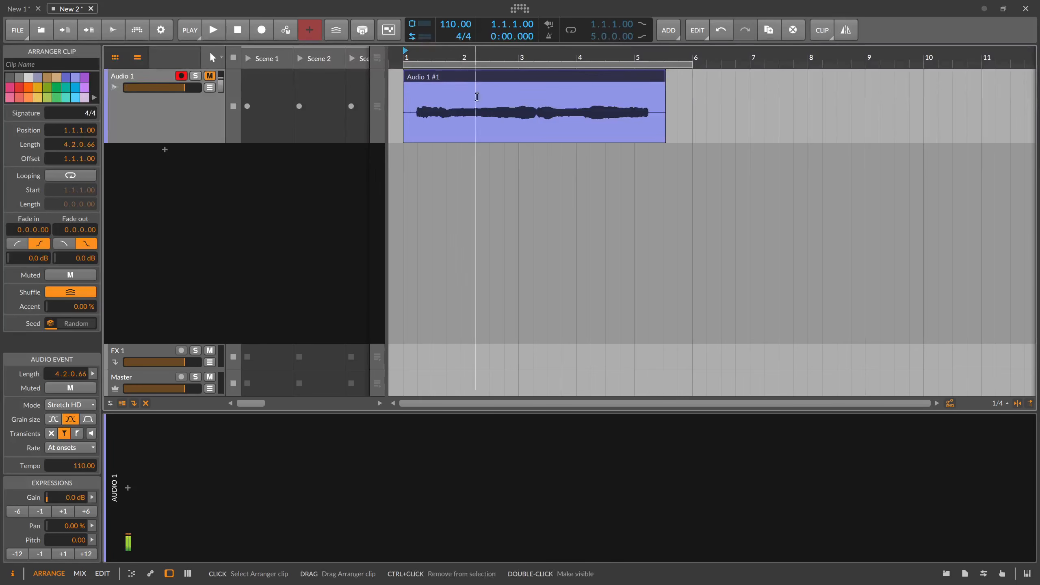
Step: Unmute and disarm the Audio 1 track, and play back part of the recorded clip
{"action": "left_click", "coordinate": [210, 77]}
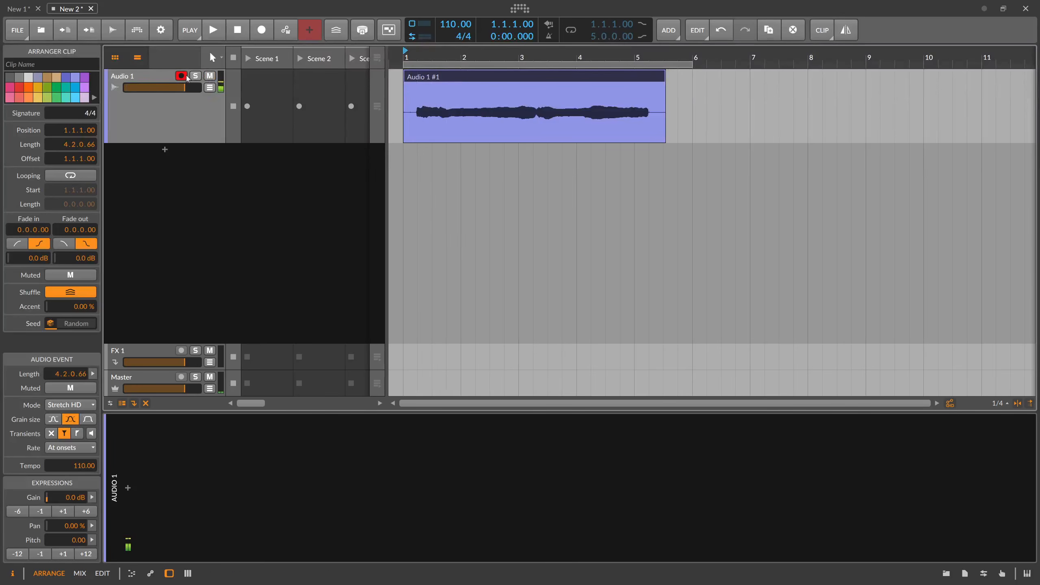
{"action": "left_click", "coordinate": [183, 77]}
{"action": "left_click", "coordinate": [214, 32]}
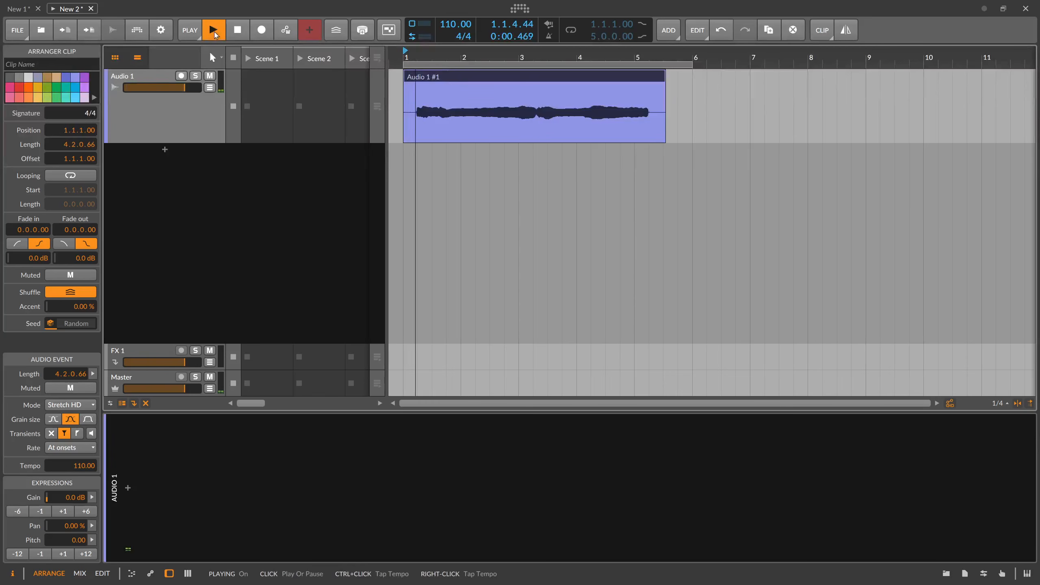
{"action": "left_click", "coordinate": [237, 30]}
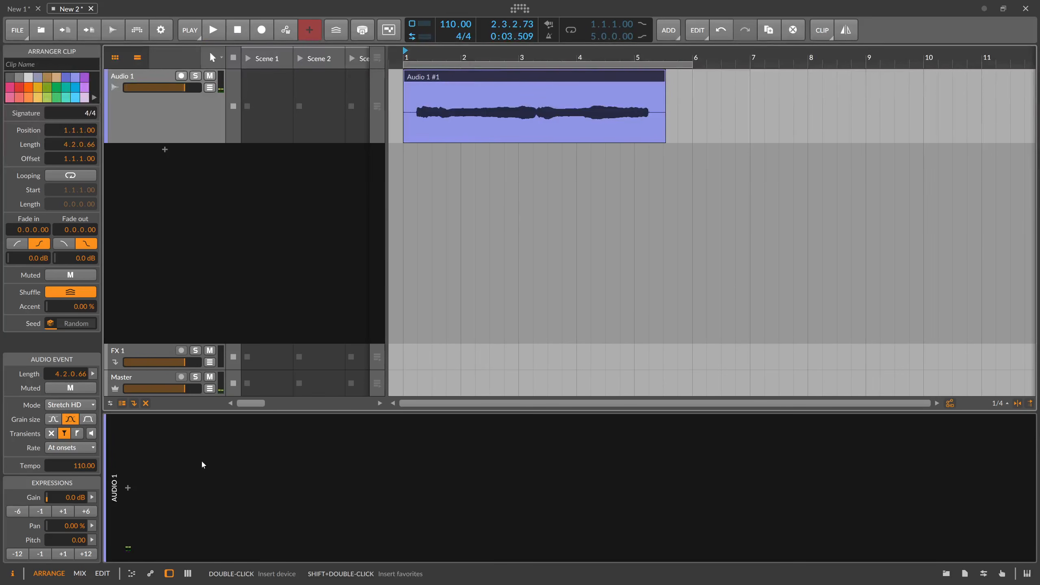
Step: Insert a Loud Split device into the Audio 1 track's device chain
{"action": "left_click", "coordinate": [148, 488]}
{"action": "left_click", "coordinate": [128, 488]}
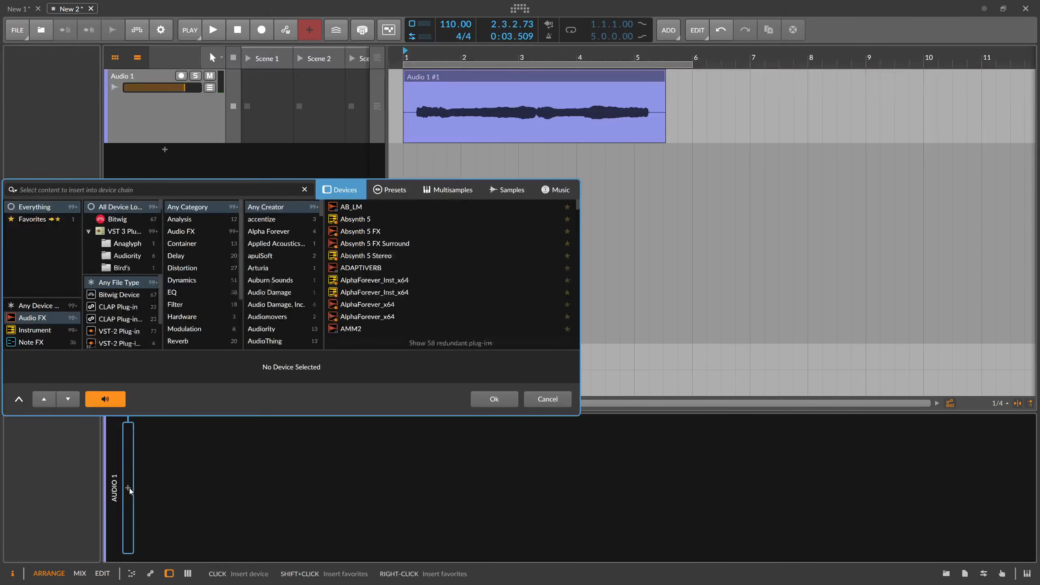
{"action": "type", "text": "loud"}
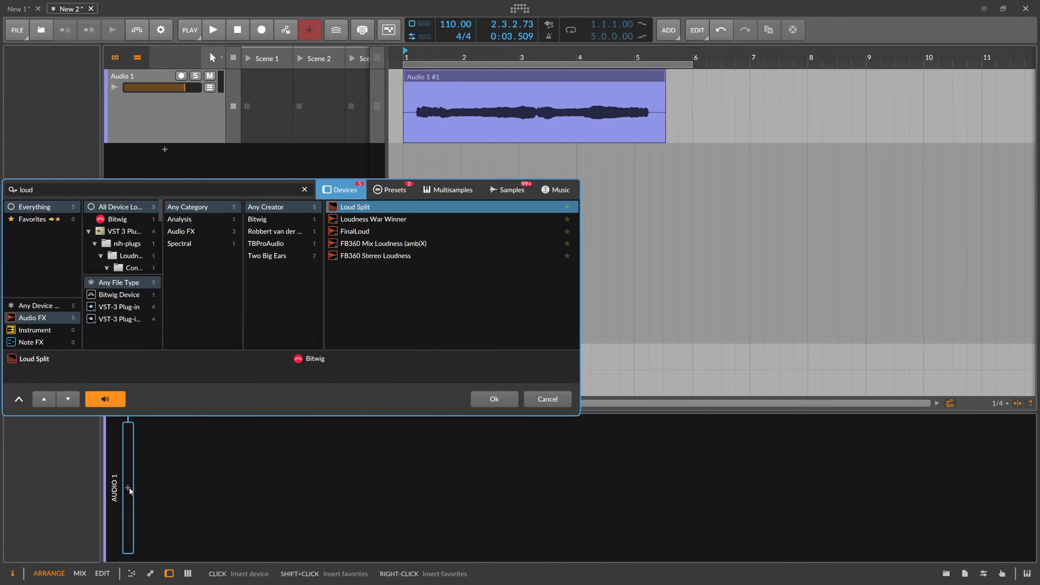
{"action": "key", "text": "Return"}
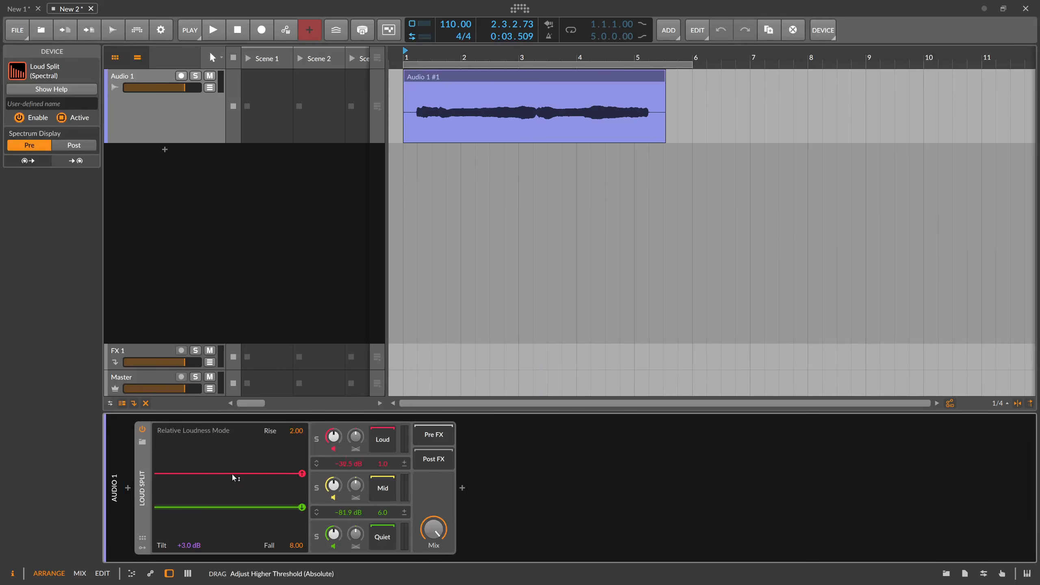
Step: Solo Loud Split's Loud band and lower the higher threshold to about -56.8 dB while auditioning the clip
{"action": "left_click_drag", "start_coordinate": [229, 476], "coordinate": [195, 466]}
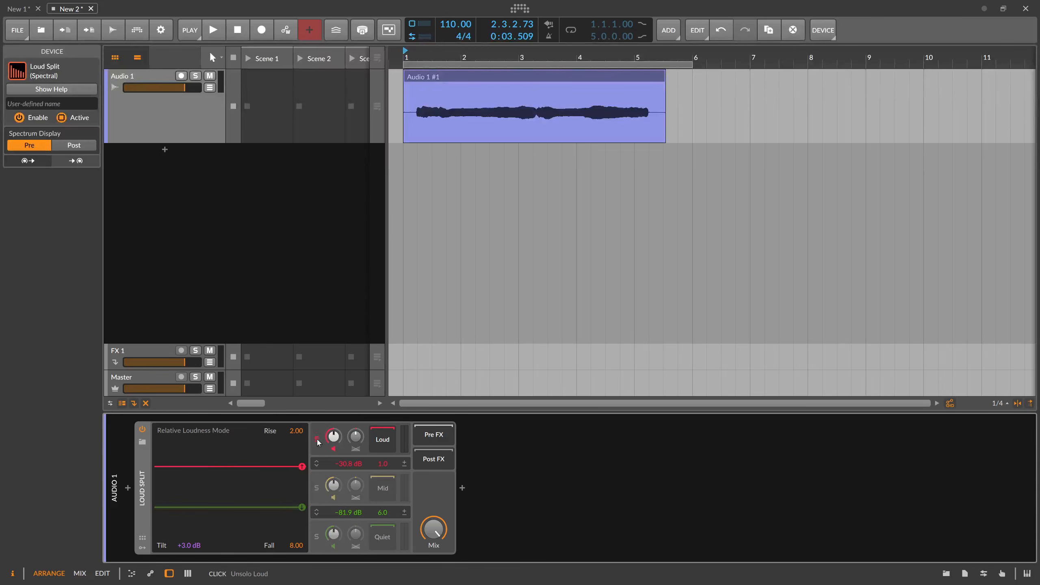
{"action": "left_click_drag", "start_coordinate": [267, 466], "coordinate": [257, 484]}
{"action": "key", "text": "space"}
{"action": "key", "text": "space"}
{"action": "key", "text": "space"}
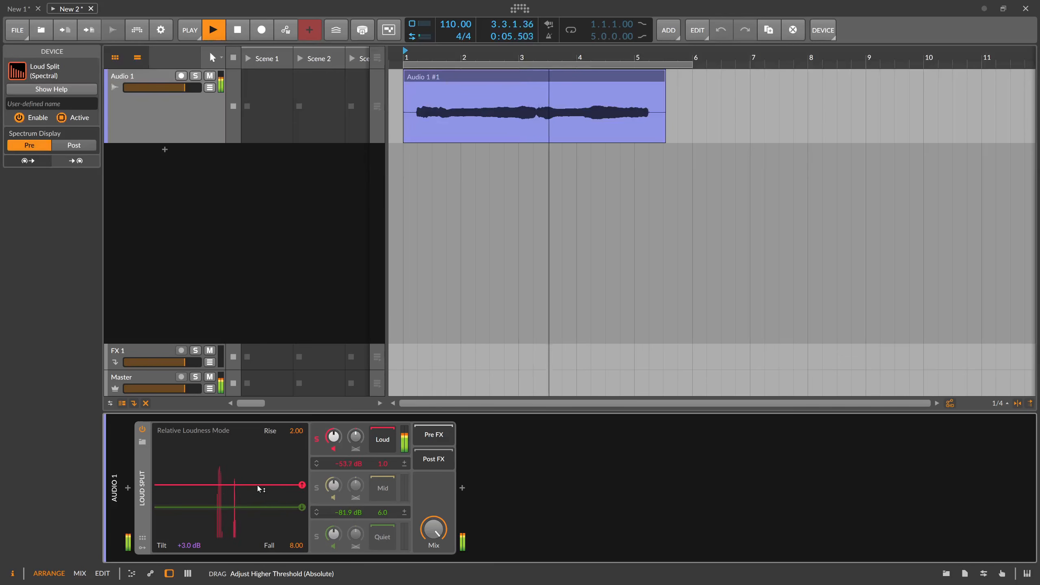
{"action": "key", "text": "space"}
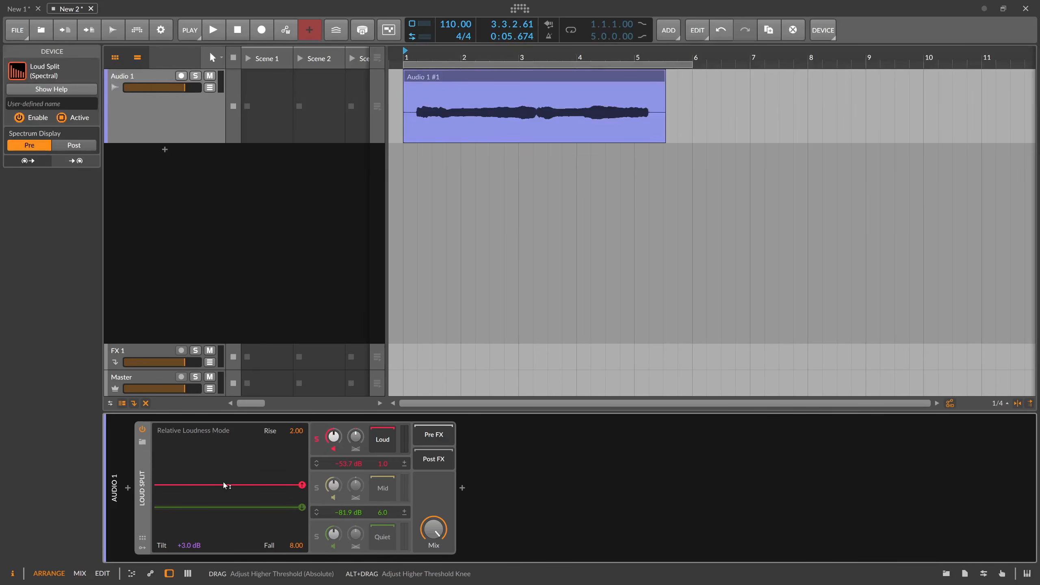
{"action": "left_click_drag", "start_coordinate": [240, 483], "coordinate": [240, 487]}
{"action": "key", "text": "space"}
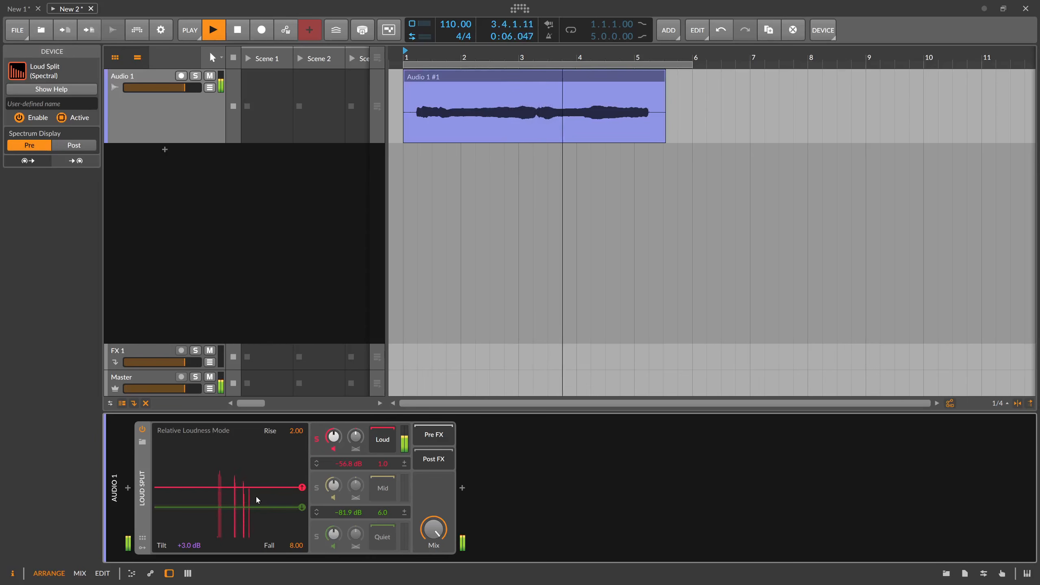
{"action": "key", "text": "space"}
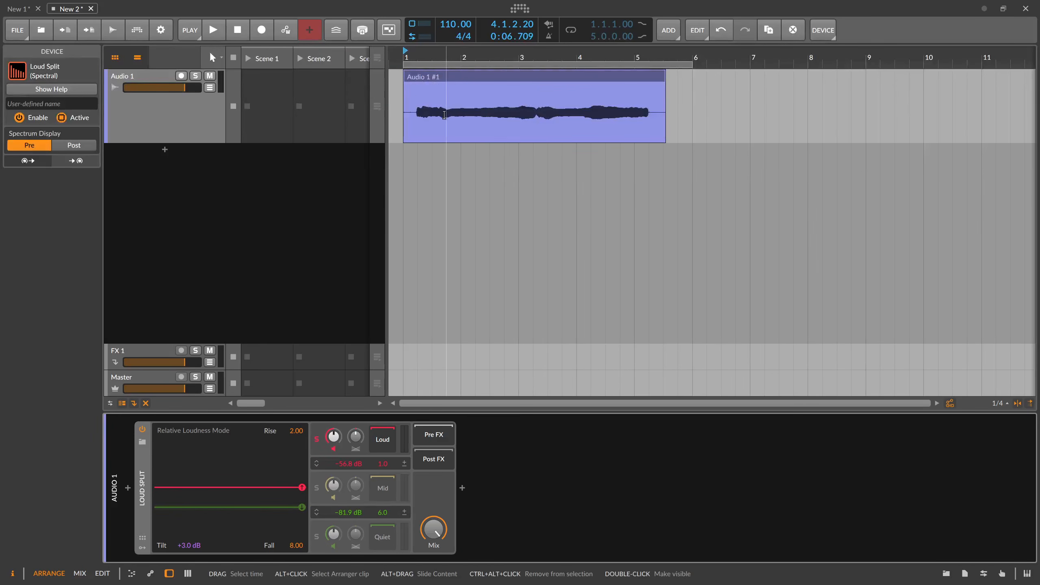
Step: Insert the Auto Level preset after the Loud Split device
{"action": "left_click", "coordinate": [465, 488]}
{"action": "type", "text": "auto"}
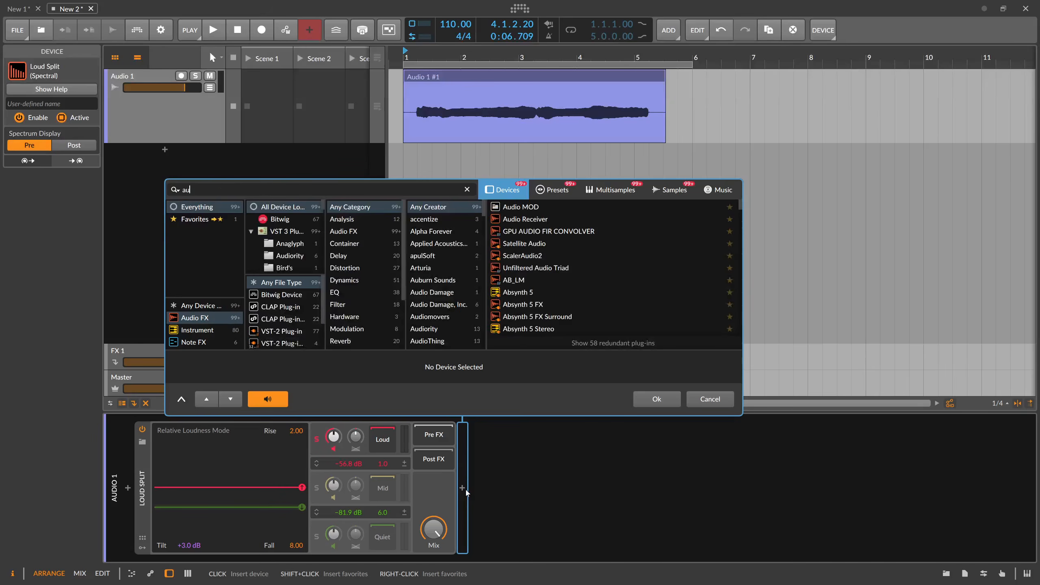
{"action": "left_click", "coordinate": [551, 195]}
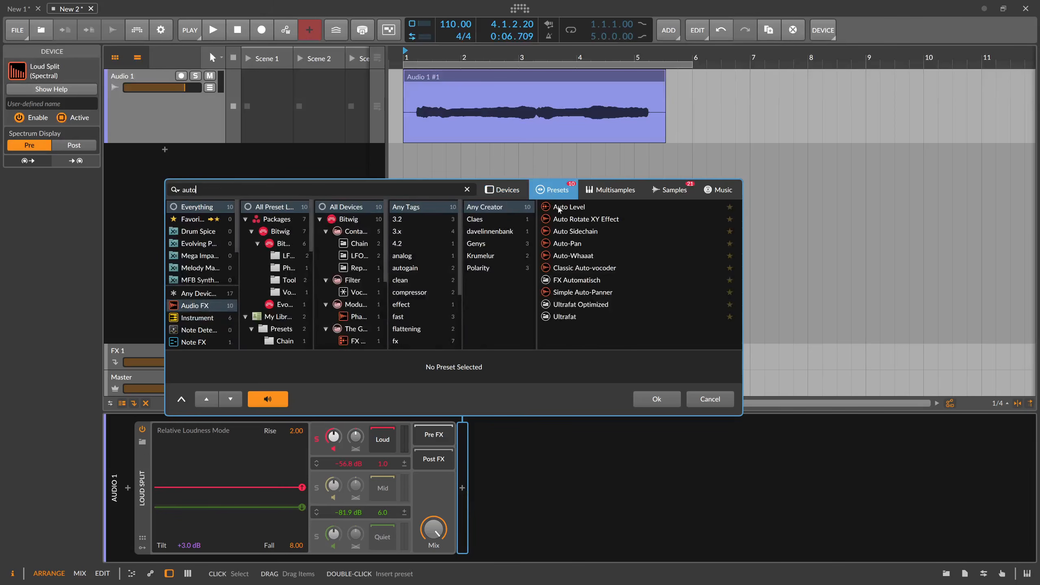
{"action": "double_click", "coordinate": [561, 207]}
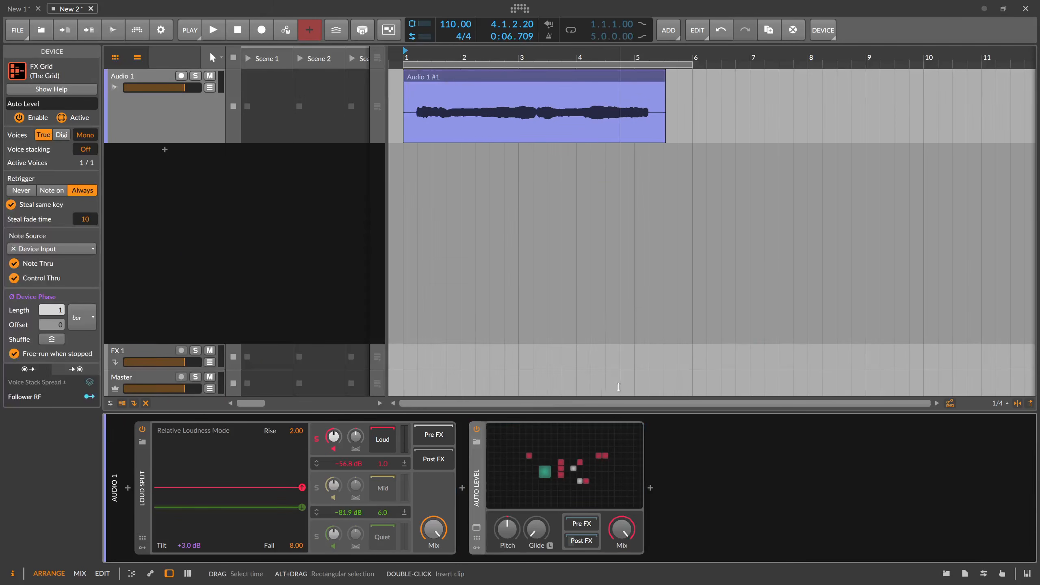
Step: Examine the Auto Level grid patch and play back the clip through both devices
{"action": "left_click", "coordinate": [552, 436]}
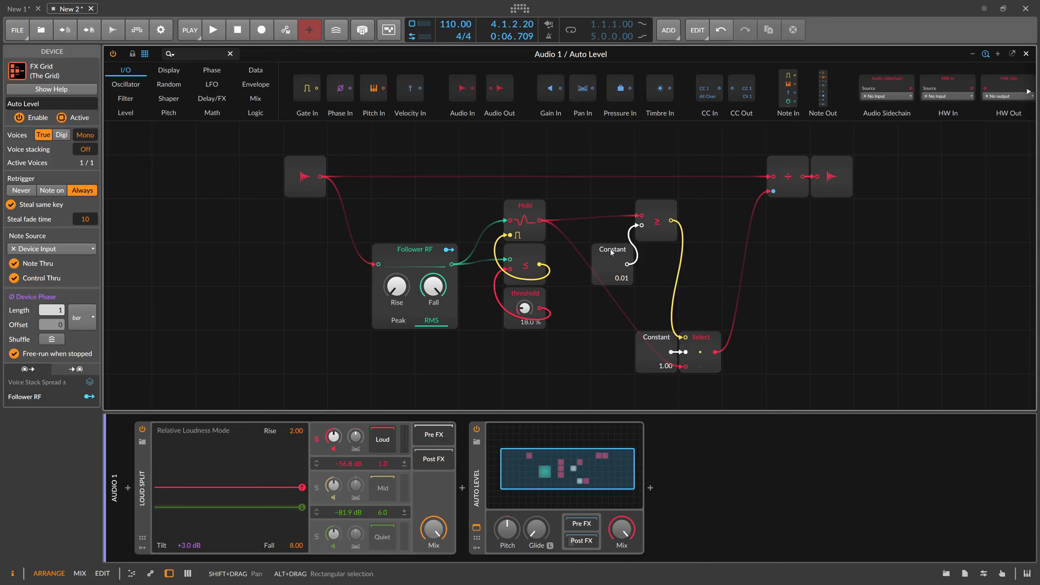
{"action": "left_click", "coordinate": [503, 437]}
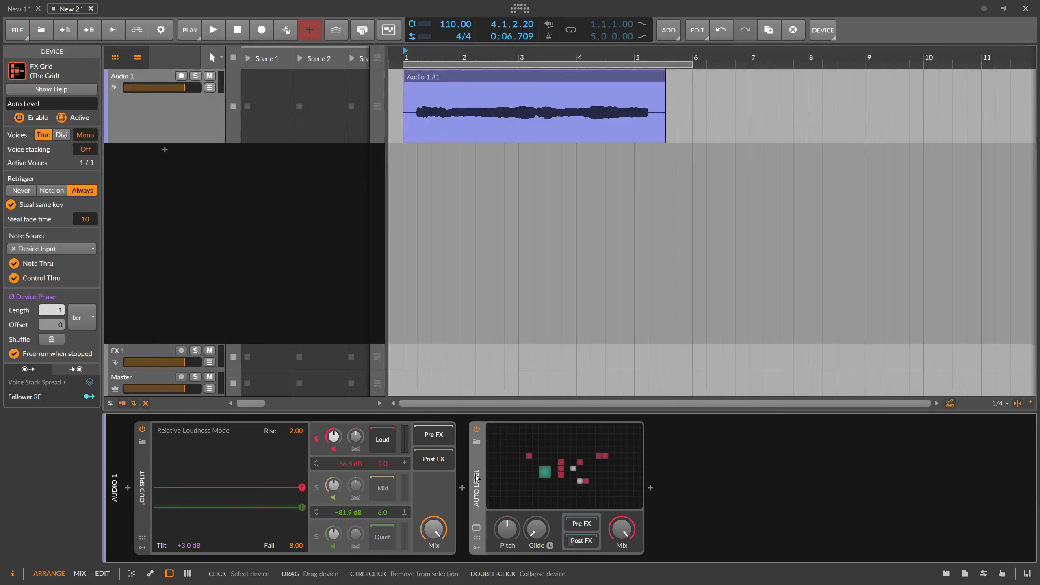
{"action": "key", "text": "space"}
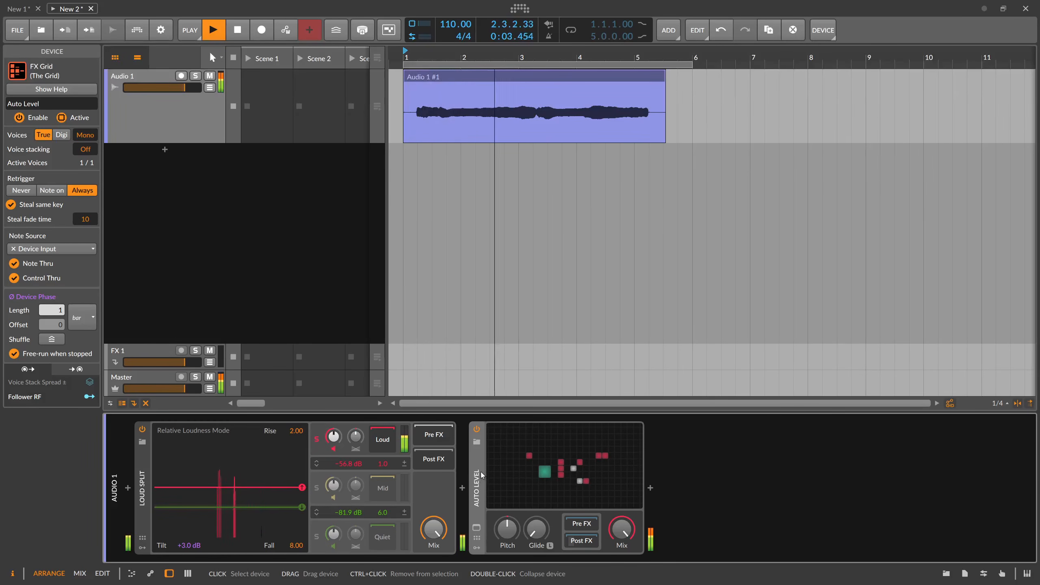
{"action": "key", "text": "space"}
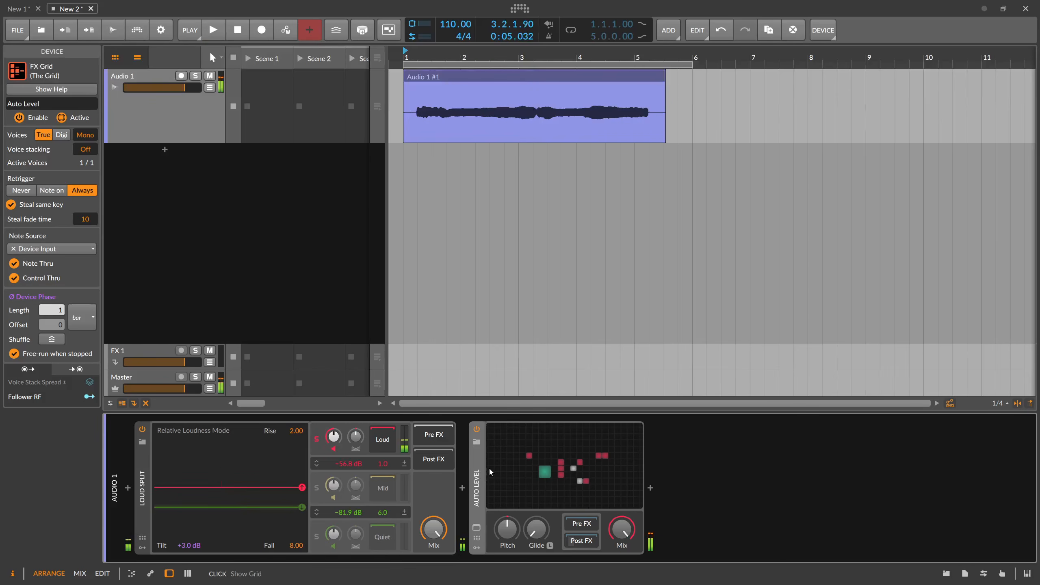
Step: Rename the Audio 1 track as VocalsPoli
{"action": "left_click", "coordinate": [437, 76]}
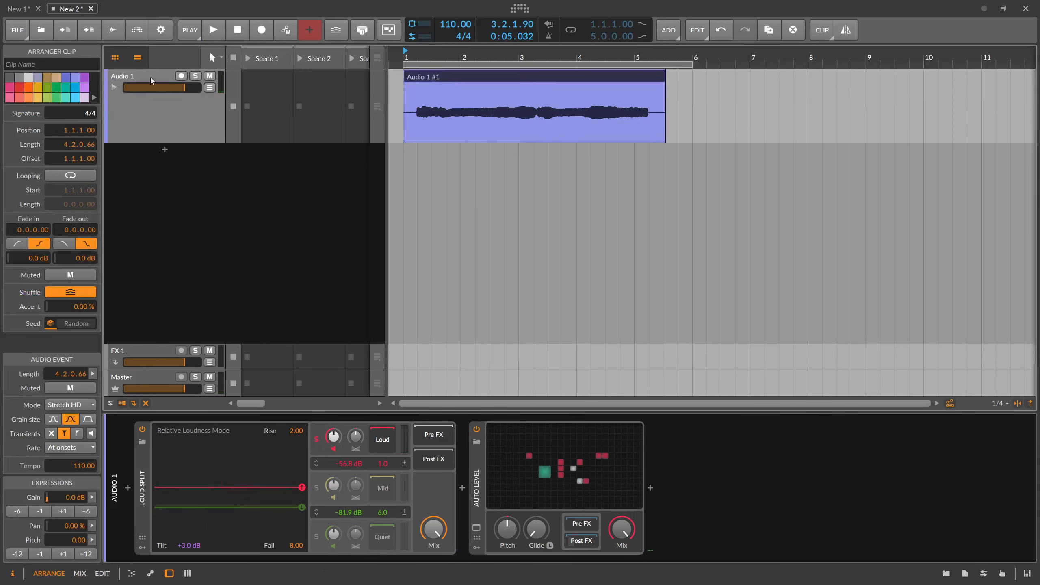
{"action": "left_click", "coordinate": [151, 80]}
{"action": "left_click", "coordinate": [63, 63]}
{"action": "type", "text": "Voc"}
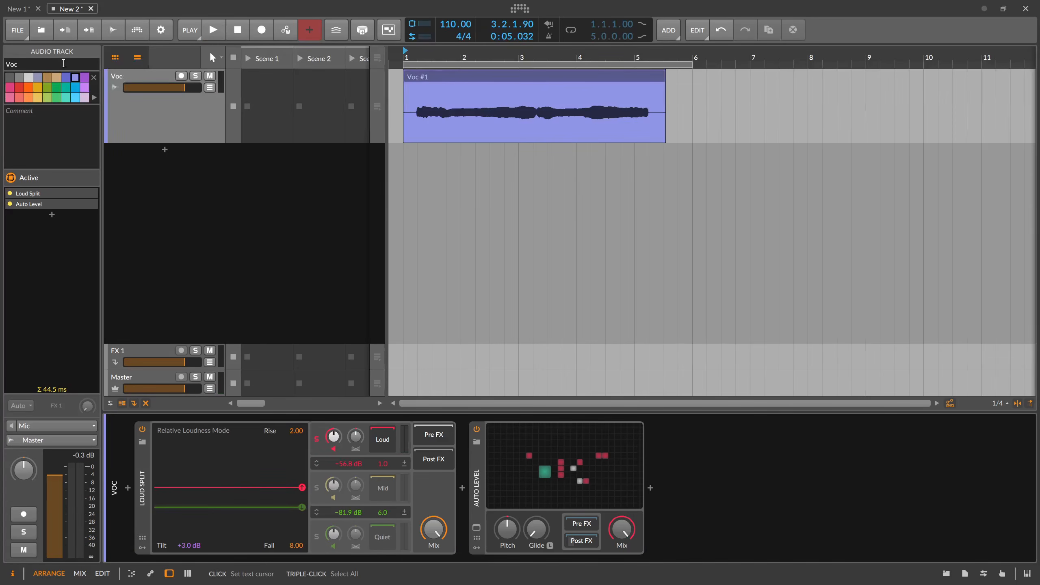
{"action": "type", "text": "alsPoli"}
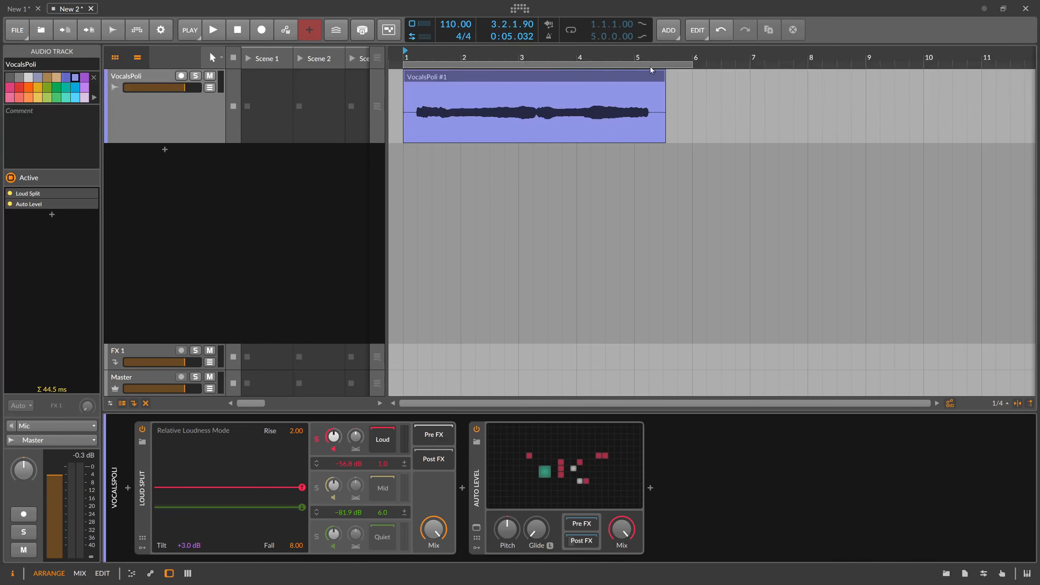
Step: Set the loop region to start at 1.1.4.00 with length 4.0.2.00, and bounce that vocal range post-fader at 32-bit floating-point
{"action": "mouse_move", "coordinate": [424, 56]}
{"action": "left_mouse_down"}
{"action": "mouse_move", "coordinate": [424, 86]}
{"action": "mouse_move", "coordinate": [427, 65]}
{"action": "left_mouse_up"}
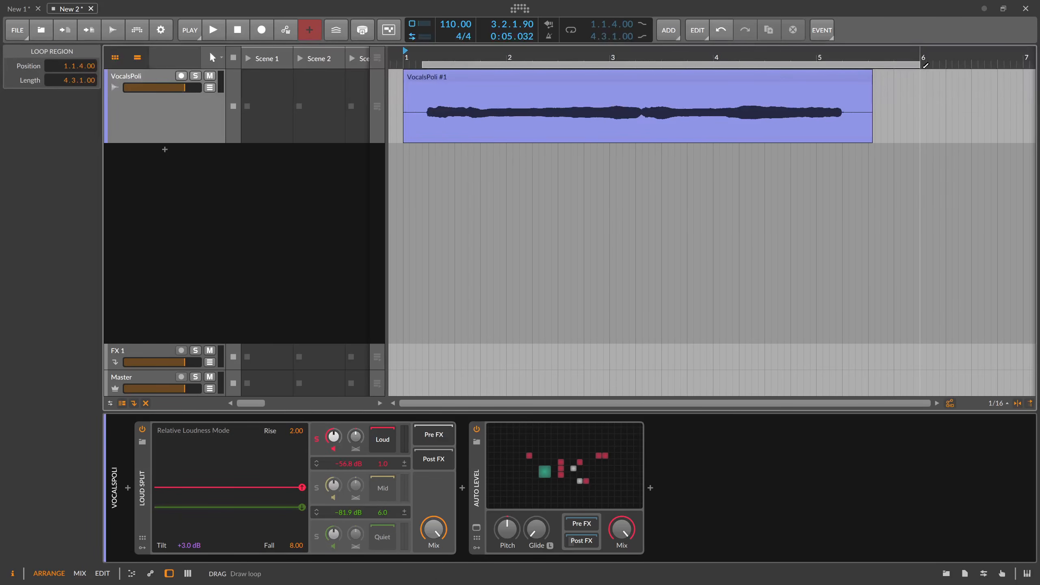
{"action": "left_click_drag", "start_coordinate": [920, 65], "coordinate": [847, 74]}
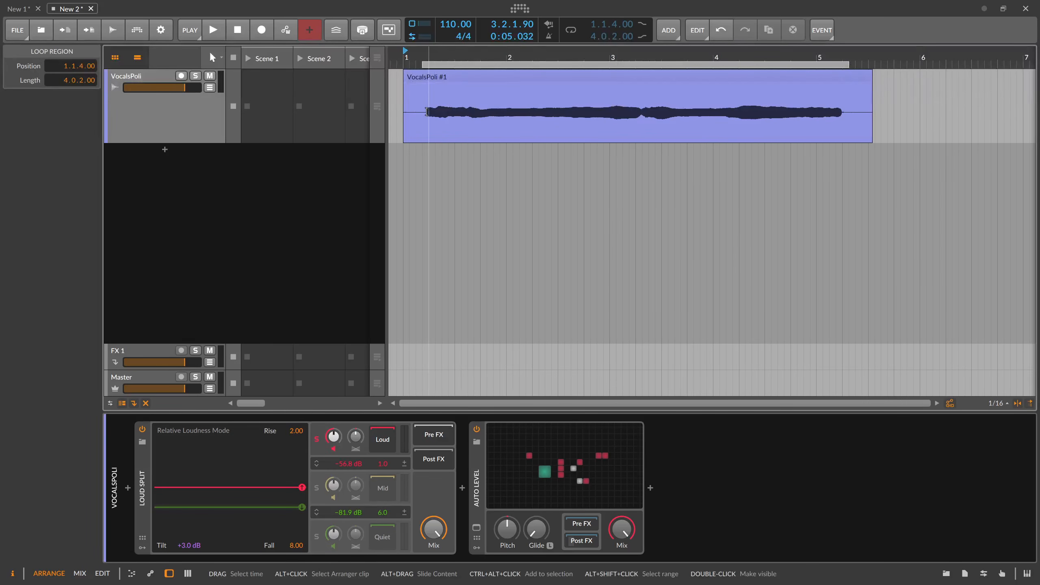
{"action": "left_click_drag", "start_coordinate": [424, 114], "coordinate": [850, 118]}
{"action": "right_click", "coordinate": [748, 108]}
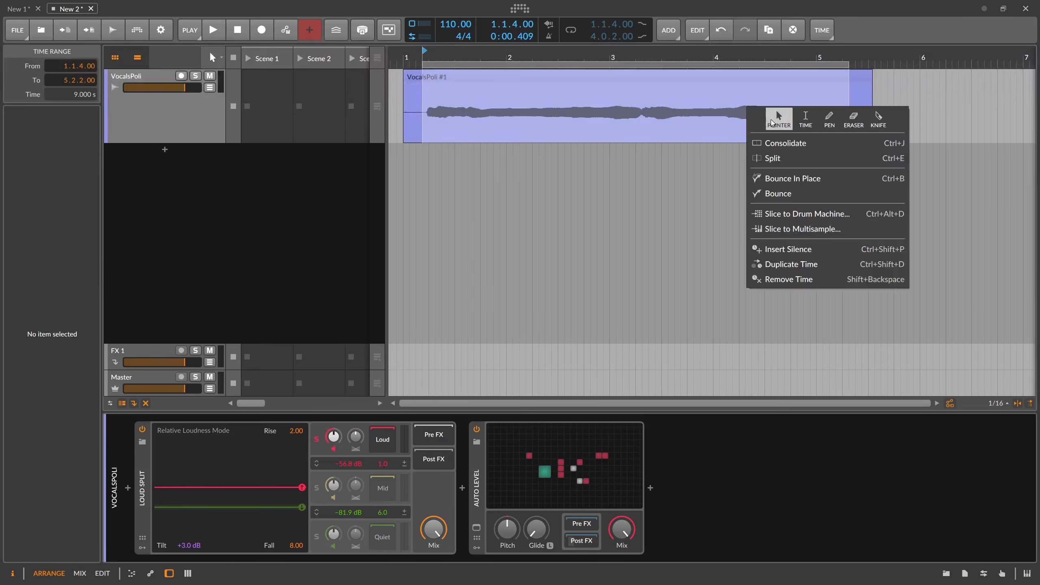
{"action": "left_click", "coordinate": [770, 193]}
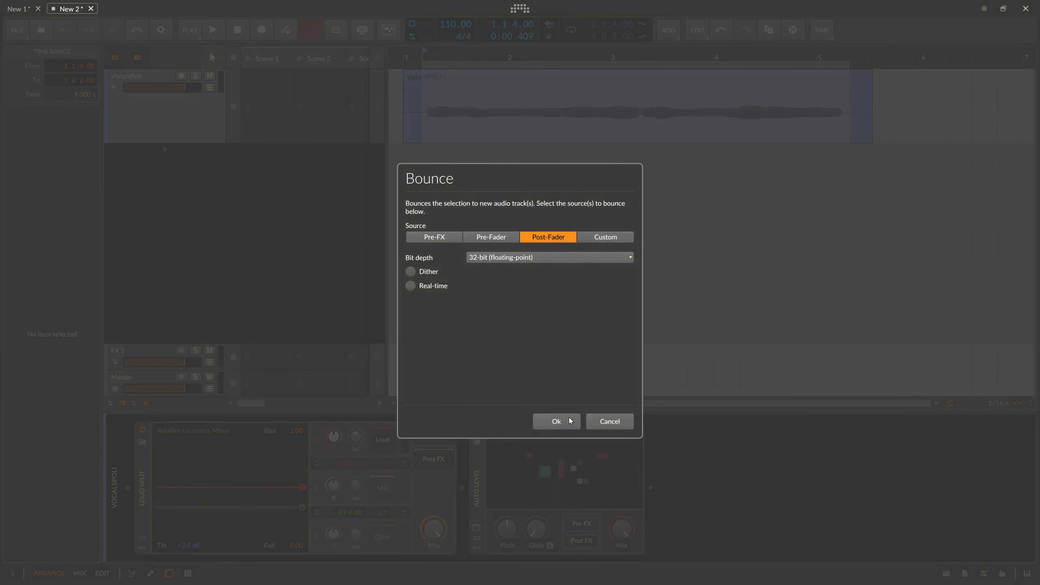
{"action": "left_click", "coordinate": [556, 421]}
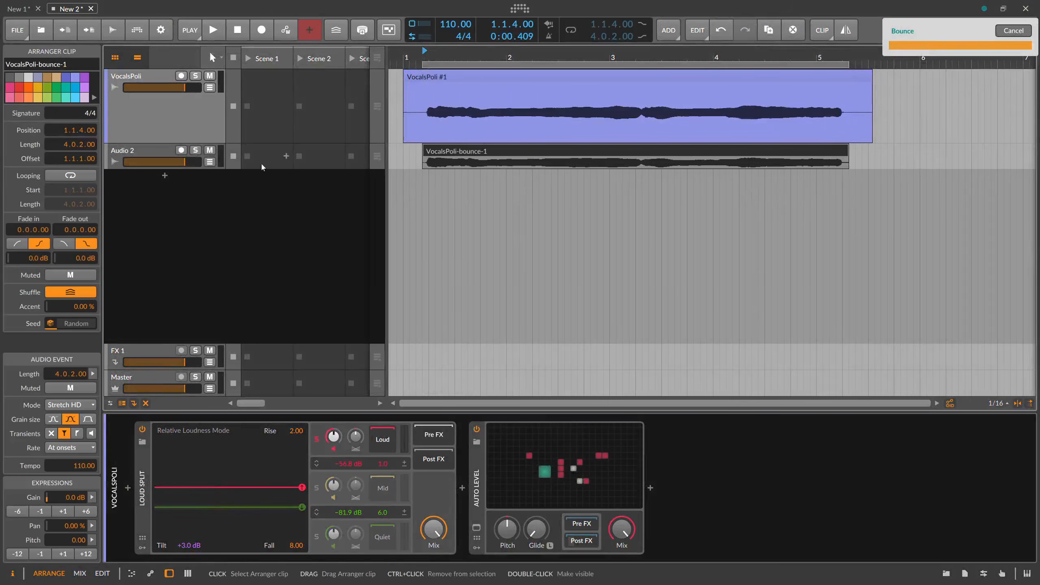
Step: Increase the height of the bounced audio's track and delete the original VocalsPoli track
{"action": "left_click_drag", "start_coordinate": [162, 168], "coordinate": [163, 130]}
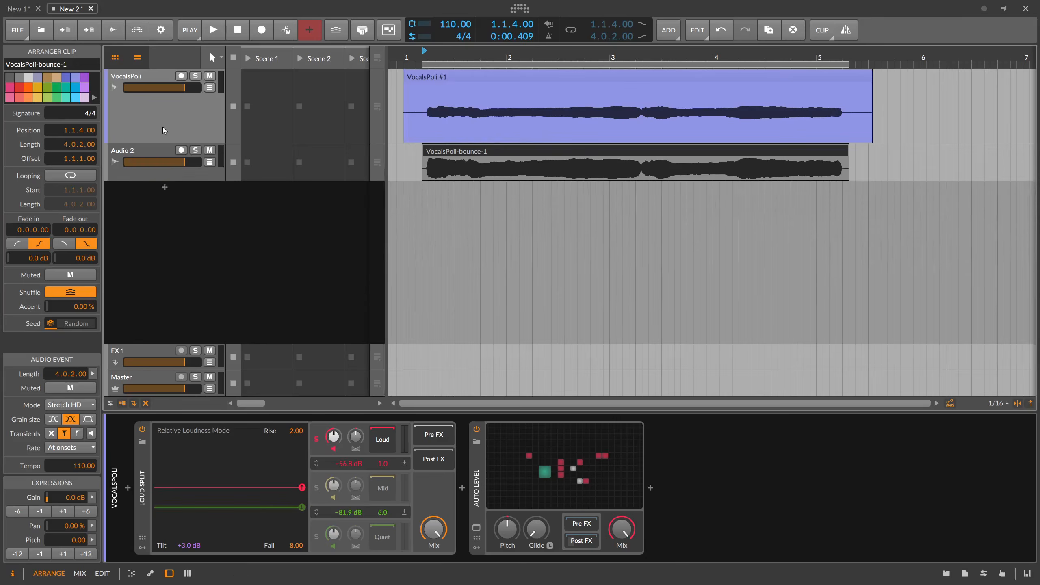
{"action": "left_click", "coordinate": [163, 129]}
{"action": "key", "text": "Delete"}
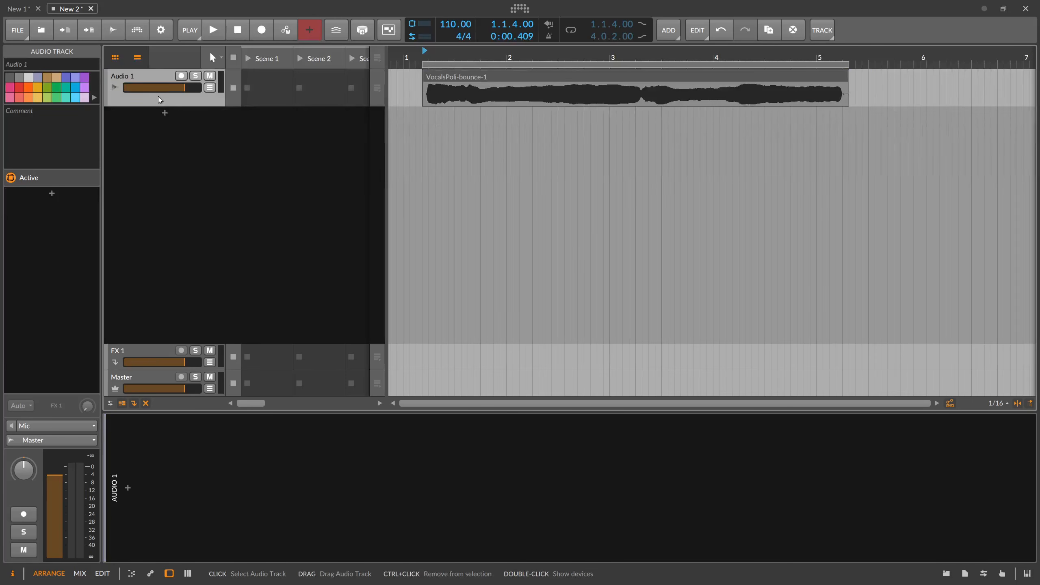
Step: Add a new instrument track with a Sampler device
{"action": "left_click", "coordinate": [165, 114]}
{"action": "type", "text": "sa"}
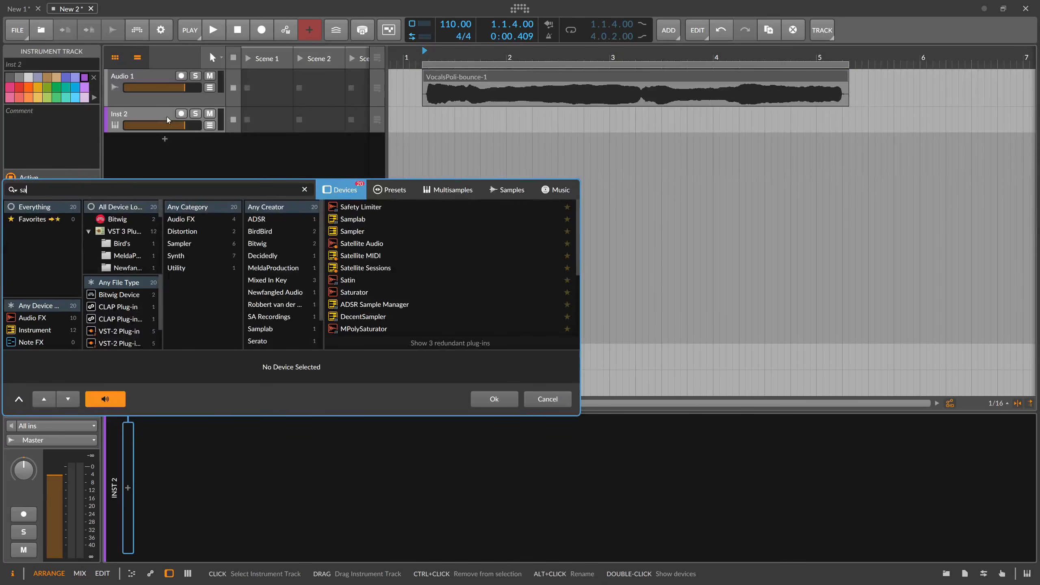
{"action": "key", "text": "Down"}
{"action": "key", "text": "Down"}
{"action": "key", "text": "Down"}
{"action": "key", "text": "Return"}
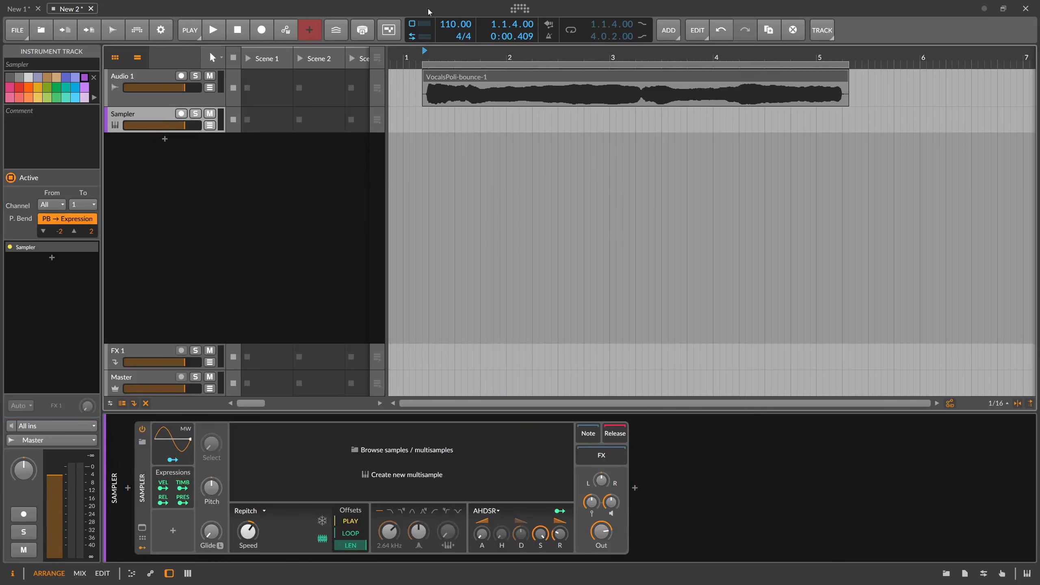
Step: Load the VocalsPoli-bounce-1 clip into Sampler as its sample and delete the Audio 1 track
{"action": "left_click_drag", "start_coordinate": [455, 92], "coordinate": [435, 432]}
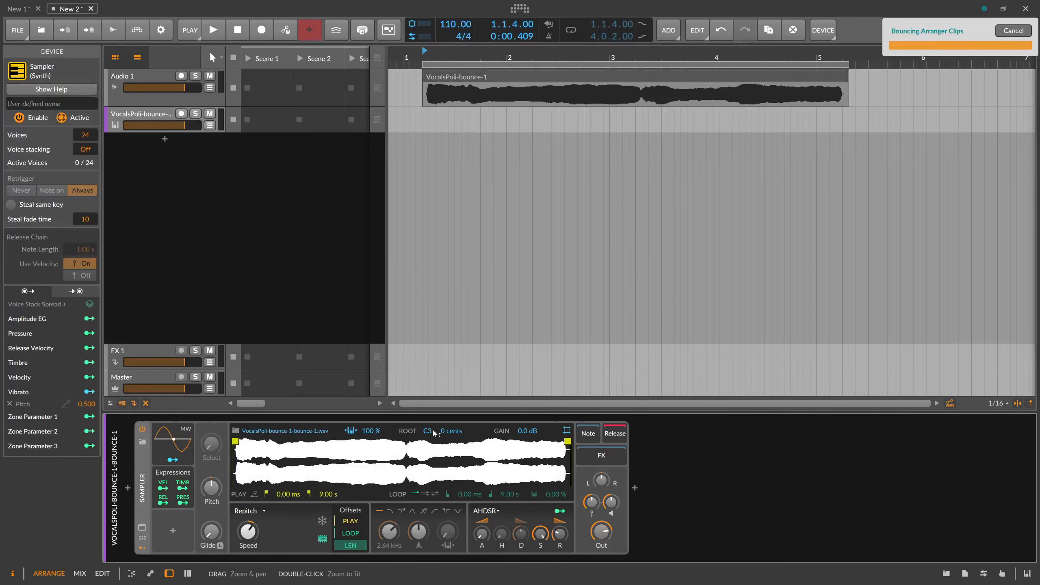
{"action": "left_click", "coordinate": [154, 80]}
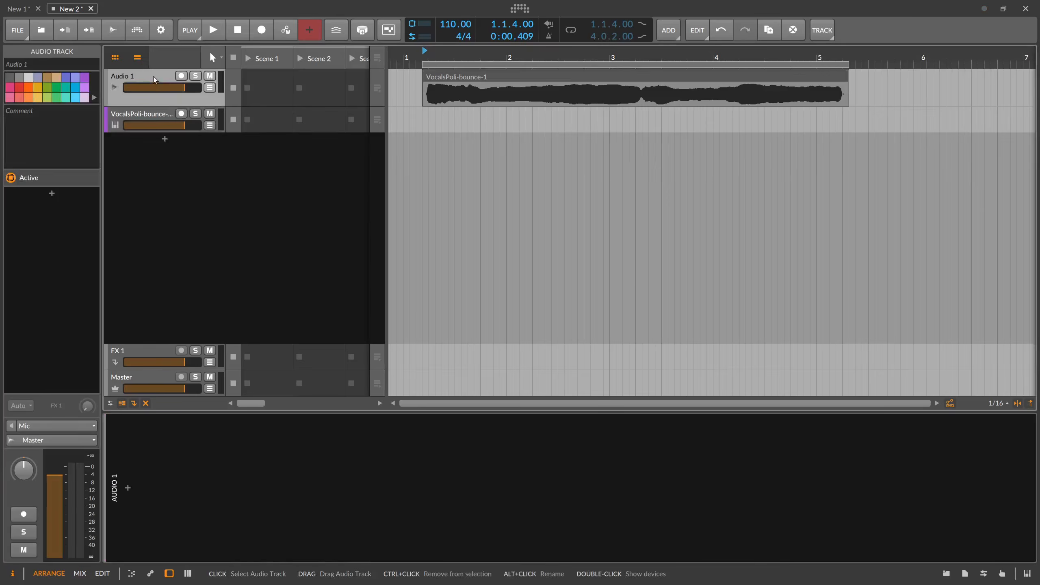
{"action": "key", "text": "Delete"}
Step: Detect the sample's root key from the play region and move its play start to about 136 ms
{"action": "right_click", "coordinate": [359, 463]}
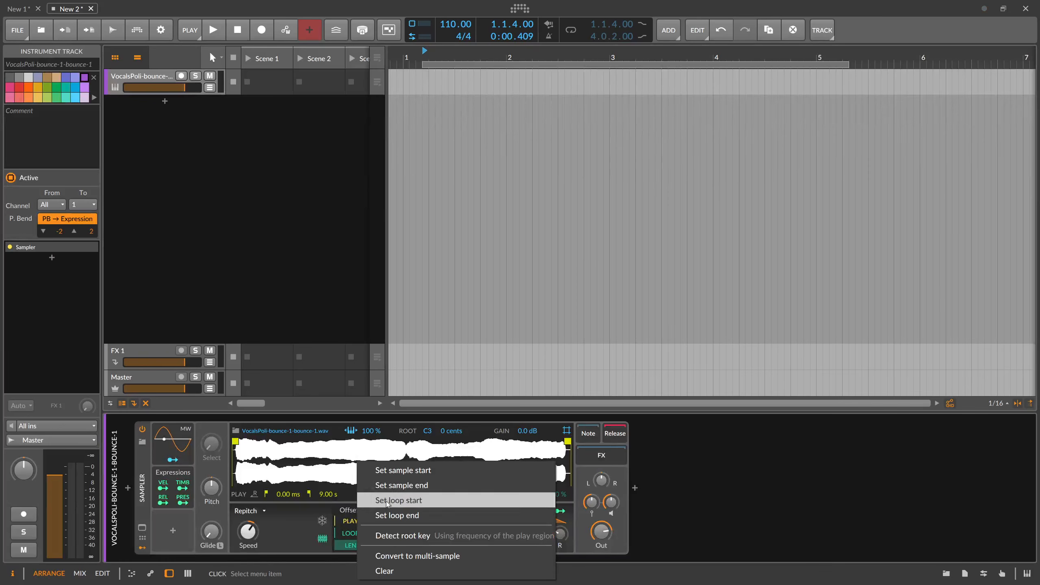
{"action": "left_click", "coordinate": [403, 537]}
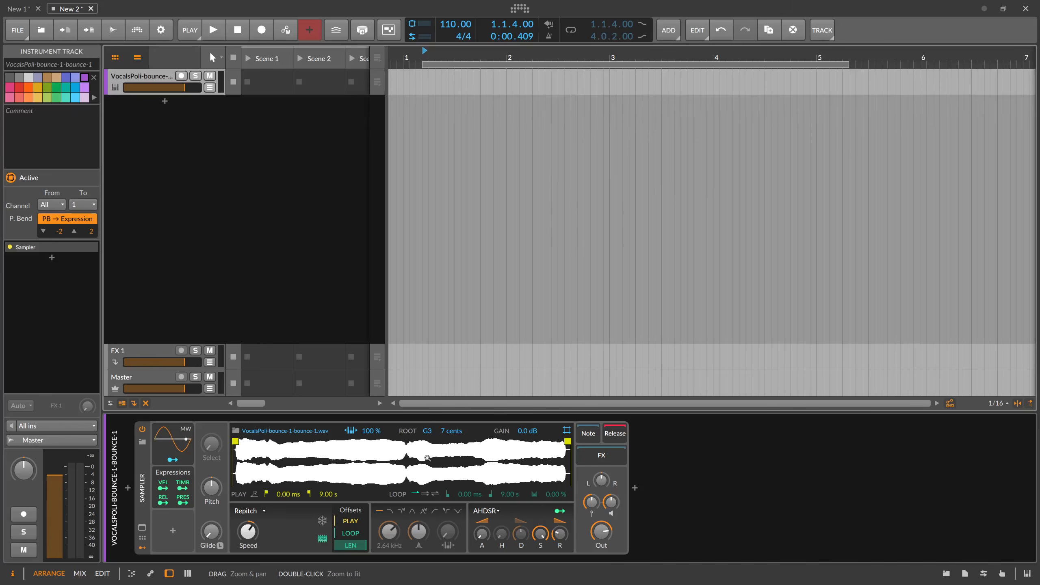
{"action": "left_click_drag", "start_coordinate": [236, 442], "coordinate": [241, 442]}
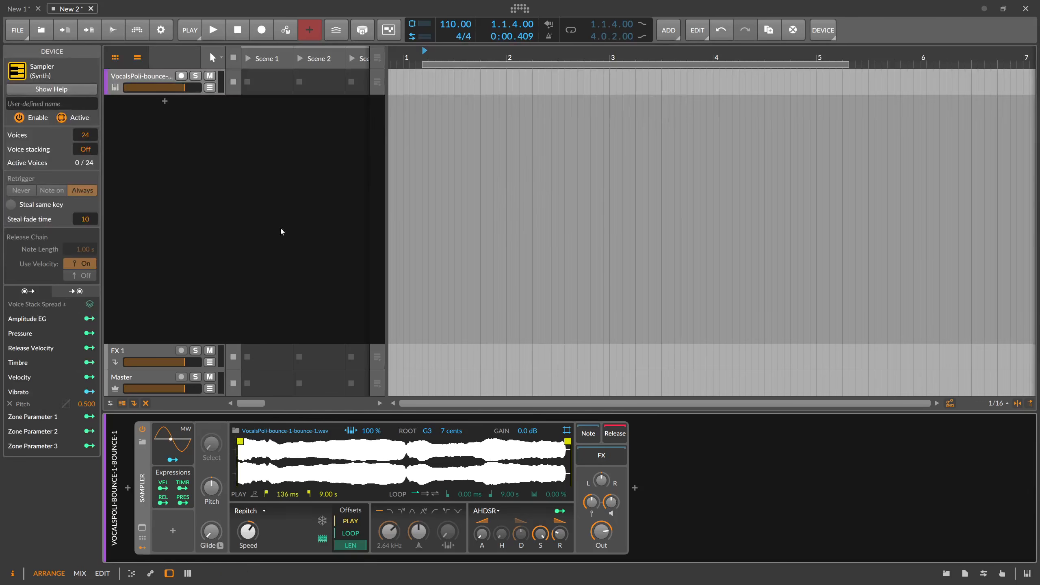
Step: Arm the Sampler track and lengthen the amplitude envelope's attack and release, with a release of about 3.27 s
{"action": "left_click", "coordinate": [182, 77]}
{"action": "left_click_drag", "start_coordinate": [484, 536], "coordinate": [484, 488]}
{"action": "left_click_drag", "start_coordinate": [560, 535], "coordinate": [560, 499]}
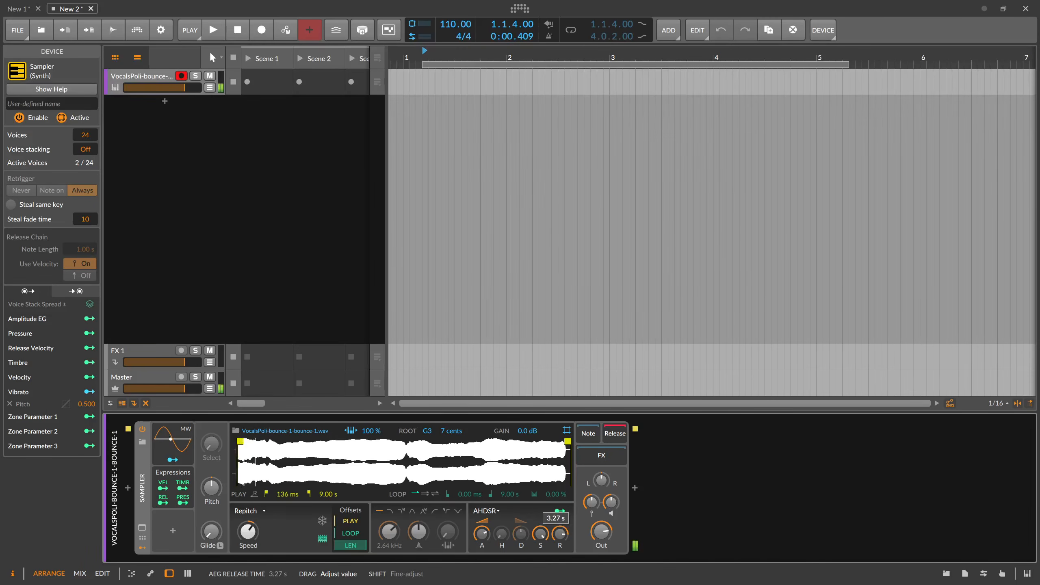
{"action": "left_click_drag", "start_coordinate": [567, 541], "coordinate": [567, 541]}
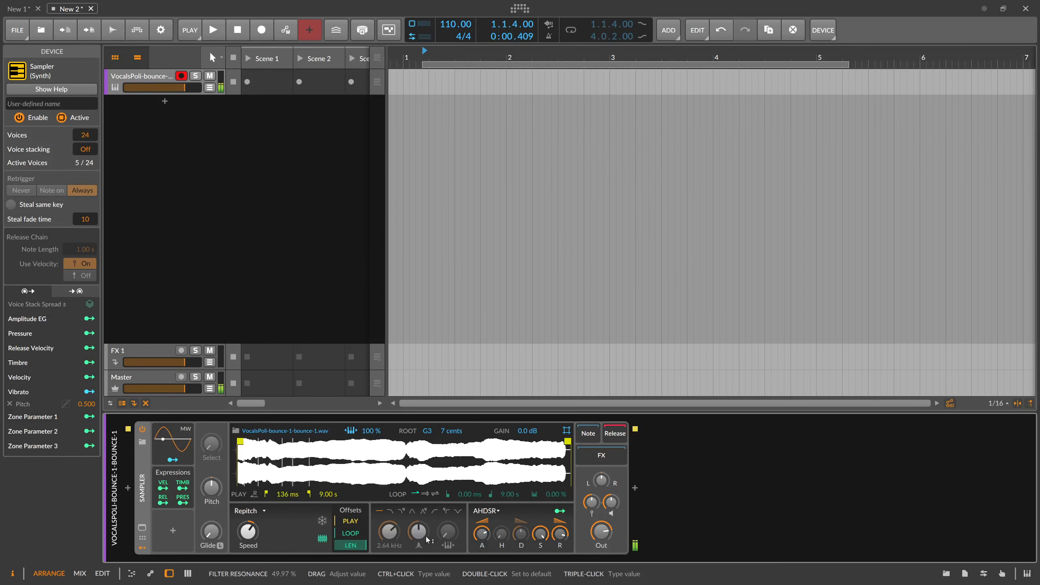
Step: Switch Sampler to Textures mode with a frozen playhead, raise Motion, and set the position offset to 8.00 %
{"action": "left_click", "coordinate": [262, 511]}
{"action": "left_click", "coordinate": [283, 552]}
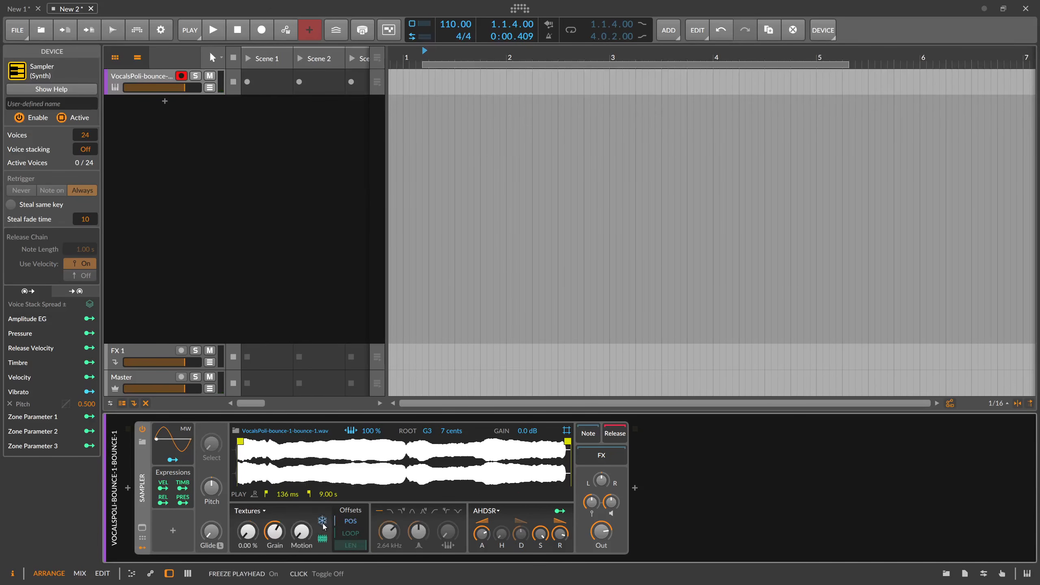
{"action": "left_click_drag", "start_coordinate": [248, 531], "coordinate": [248, 525]}
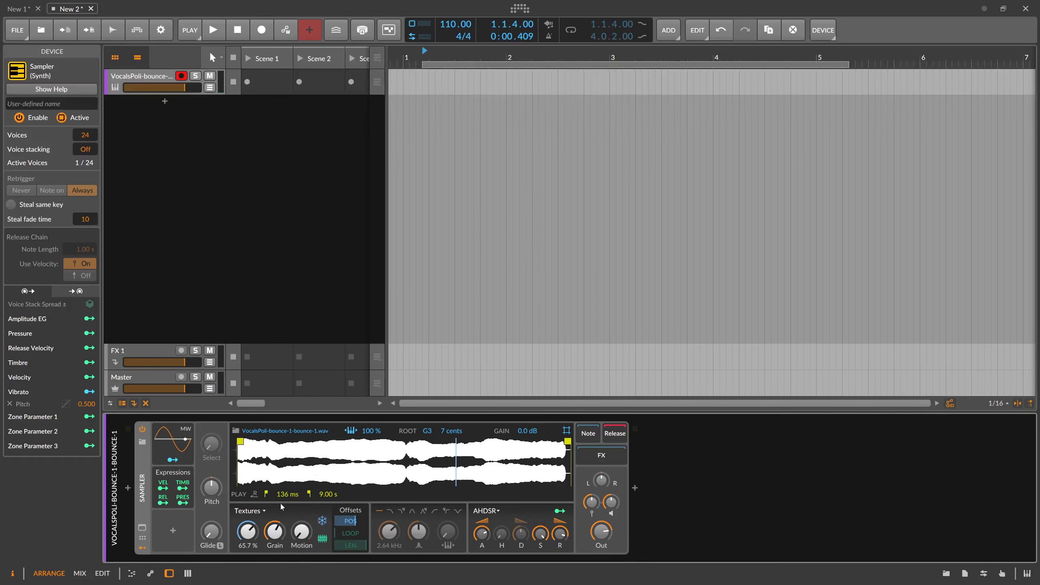
{"action": "mouse_move", "coordinate": [248, 531]}
{"action": "left_mouse_down"}
{"action": "mouse_move", "coordinate": [248, 560]}
{"action": "mouse_move", "coordinate": [248, 551]}
{"action": "left_mouse_up"}
{"action": "left_click_drag", "start_coordinate": [302, 531], "coordinate": [302, 502]}
{"action": "mouse_move", "coordinate": [248, 531]}
{"action": "left_mouse_down"}
{"action": "mouse_move", "coordinate": [248, 505]}
{"action": "mouse_move", "coordinate": [248, 537]}
{"action": "left_mouse_up"}
Step: Add a Random modulator mapped to Sampler's playhead position at 1.000 and set the position offset to 0.00 %
{"action": "left_click", "coordinate": [174, 534]}
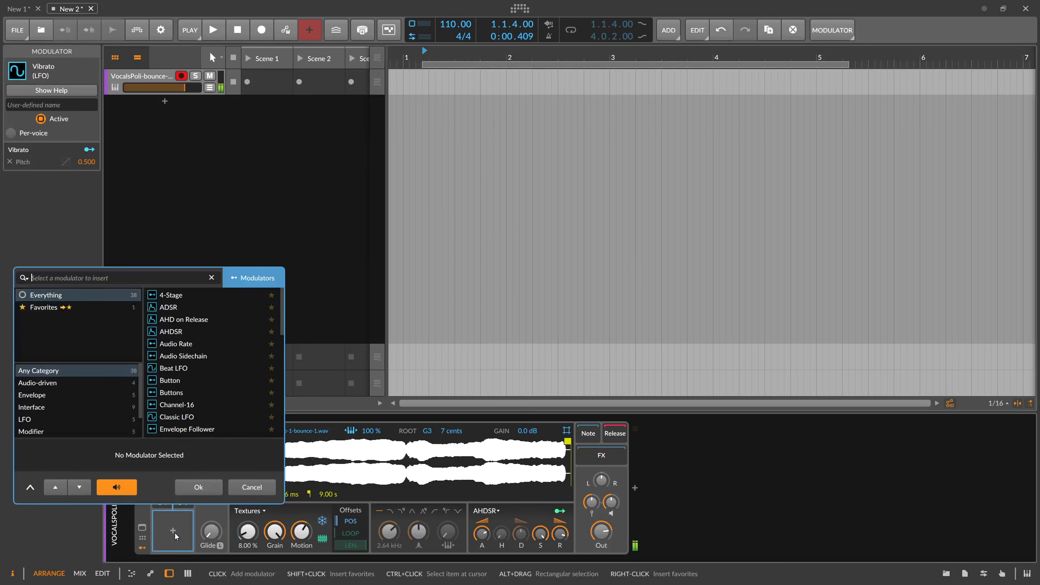
{"action": "type", "text": "rand"}
{"action": "key", "text": "Return"}
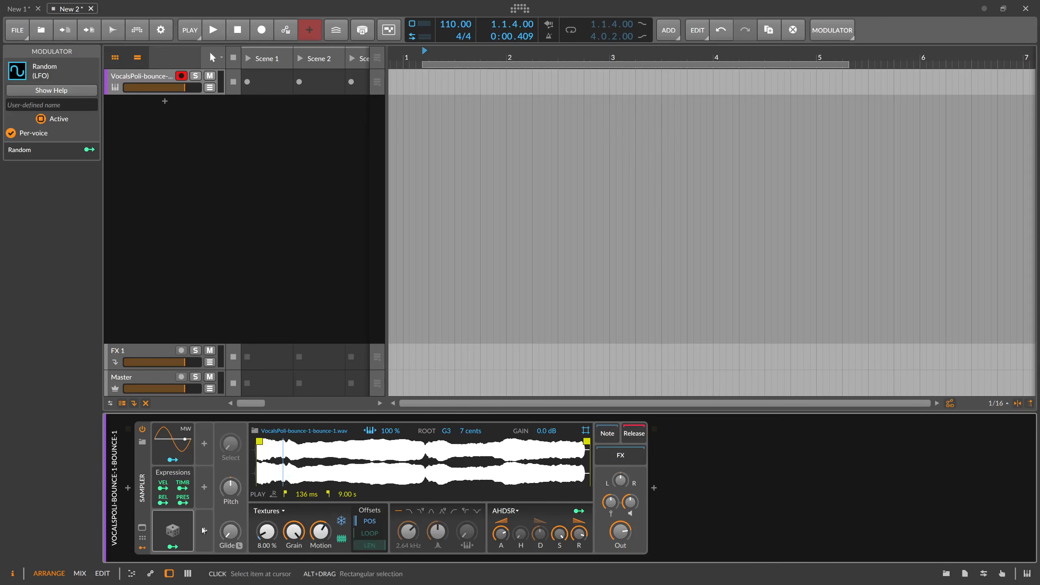
{"action": "double_click", "coordinate": [181, 527]}
{"action": "left_click", "coordinate": [179, 546]}
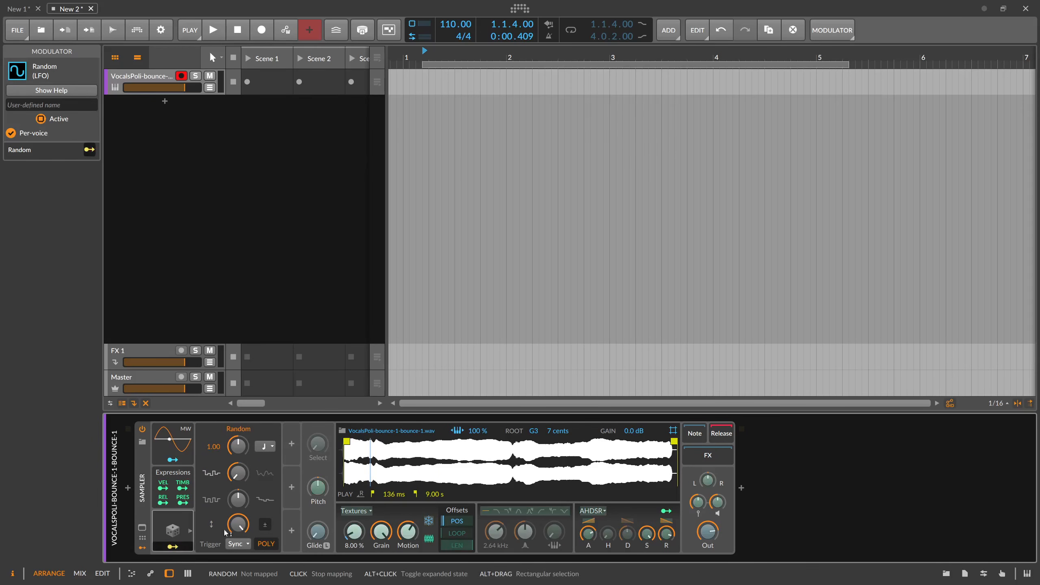
{"action": "left_click", "coordinate": [448, 523]}
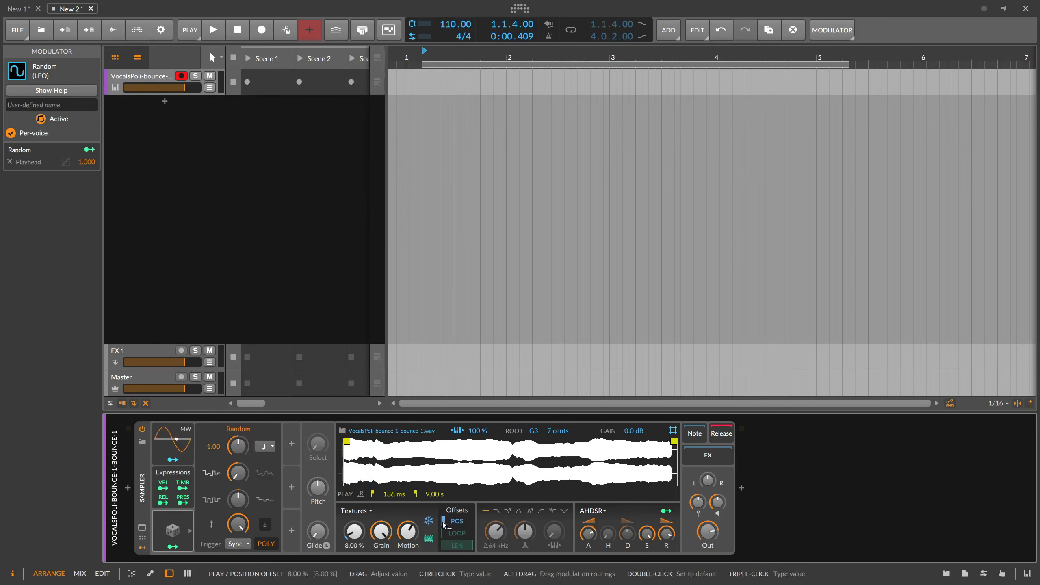
{"action": "left_click_drag", "start_coordinate": [443, 523], "coordinate": [438, 522]}
Step: Set the Random modulator to full smoothing, the bar timebase, the Free trigger mode and a rate of 5.00
{"action": "left_click", "coordinate": [190, 530]}
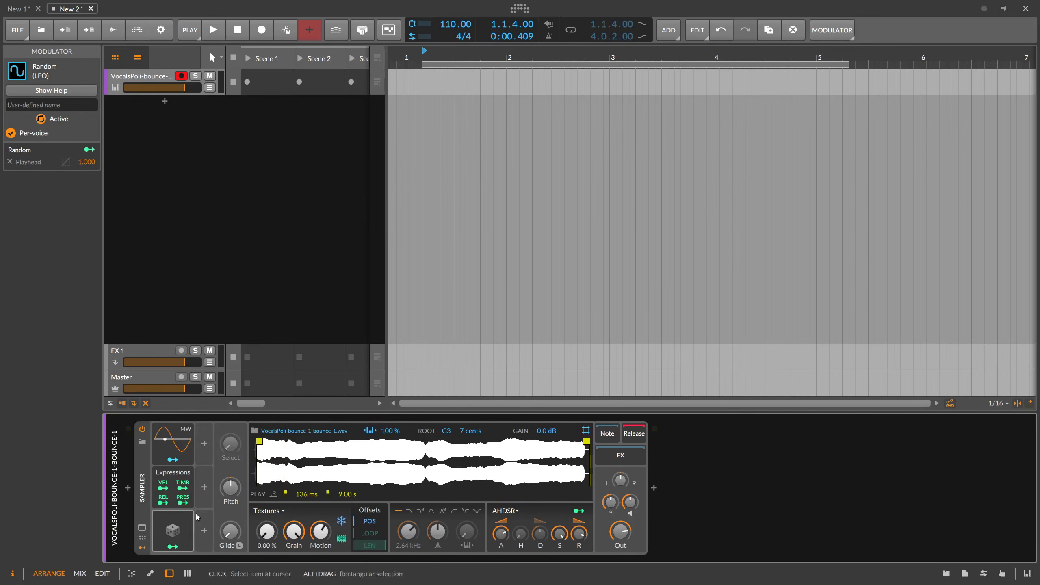
{"action": "left_click", "coordinate": [189, 531]}
{"action": "left_click", "coordinate": [264, 446]}
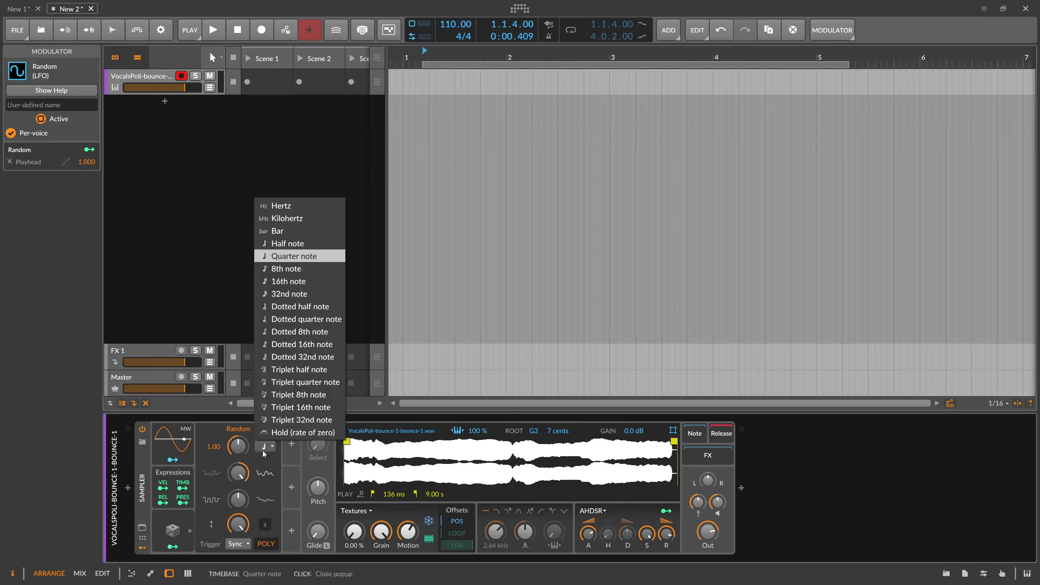
{"action": "left_click", "coordinate": [283, 231]}
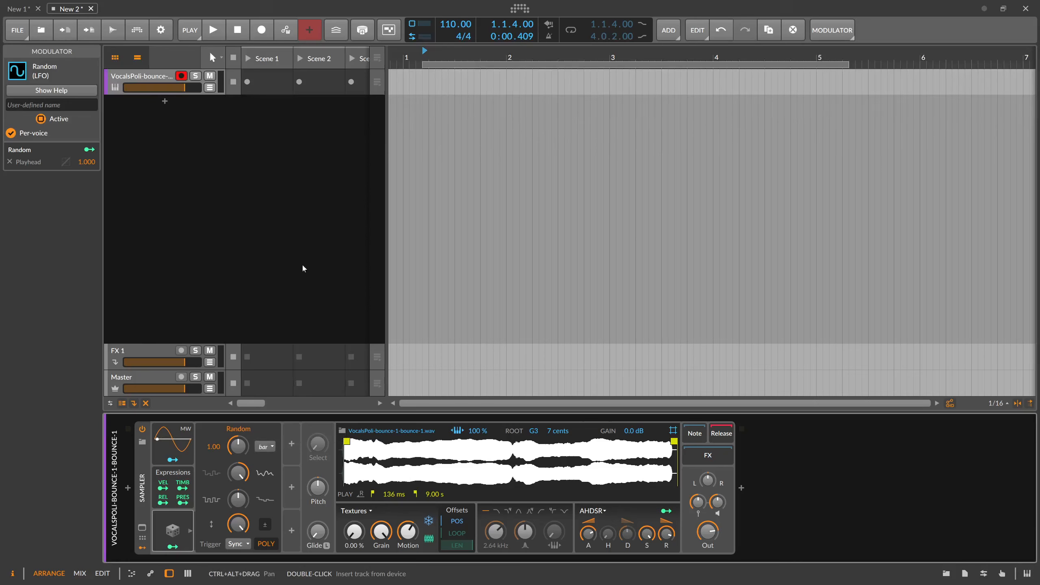
{"action": "left_click", "coordinate": [249, 537]}
{"action": "left_click", "coordinate": [246, 505]}
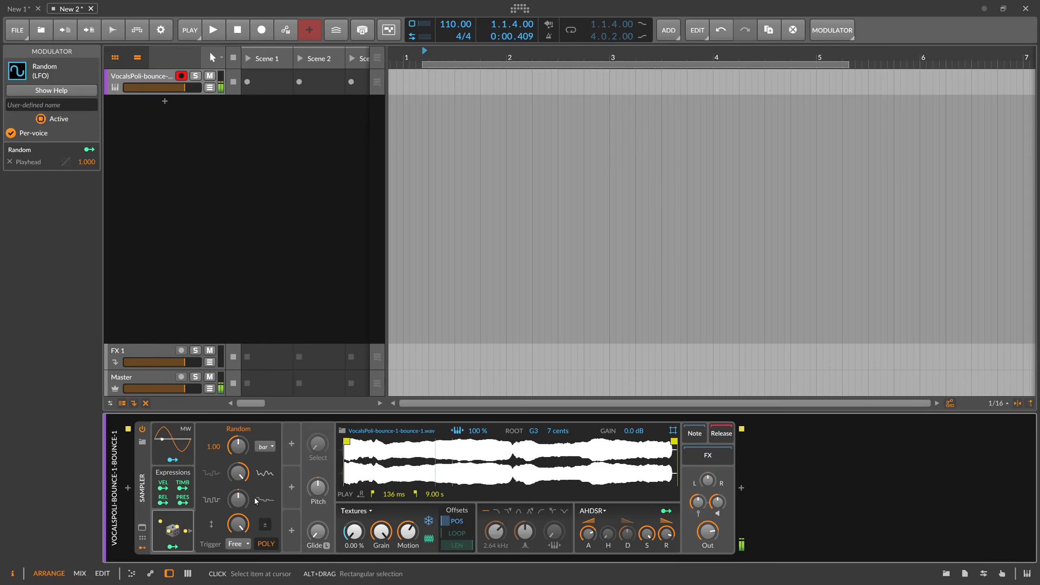
{"action": "left_click", "coordinate": [244, 448], "text": "ctrl"}
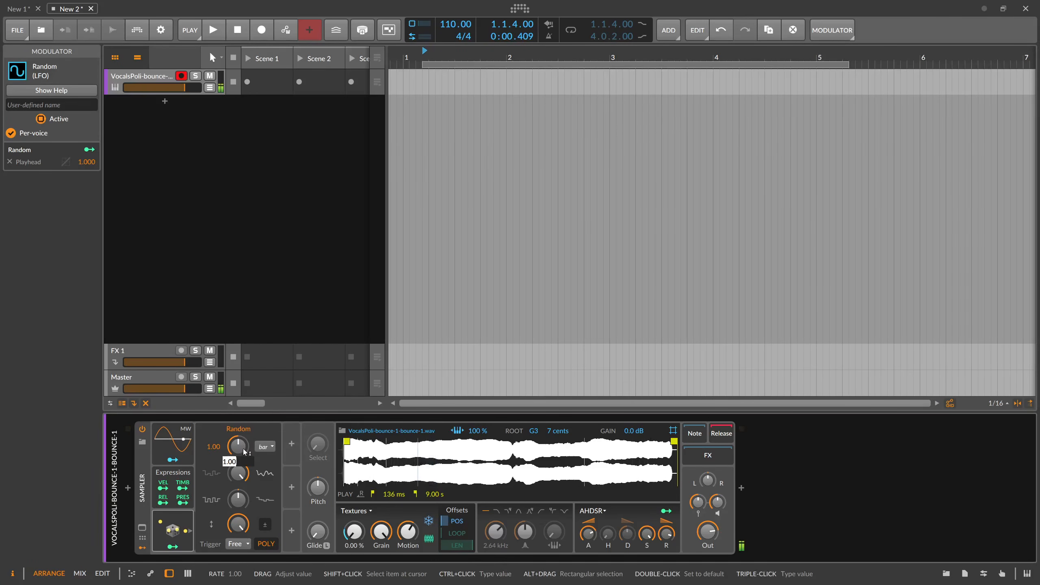
{"action": "key", "text": "Return"}
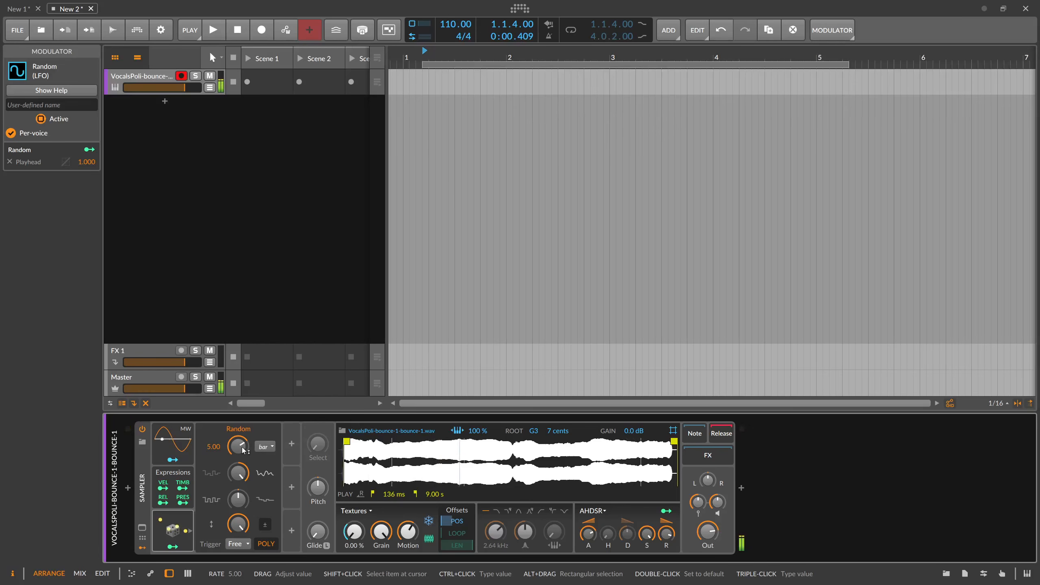
Step: Duplicate the Random modulator and map the copy to Sampler's pan with an amount of about 0.413
{"action": "left_click", "coordinate": [175, 529]}
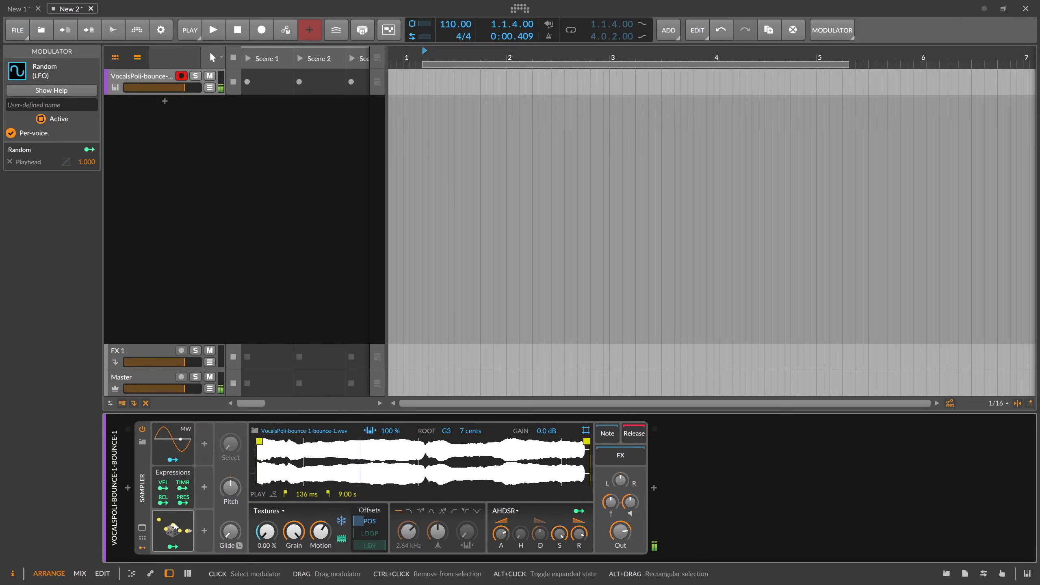
{"action": "left_click_drag", "start_coordinate": [175, 529], "coordinate": [205, 448]}
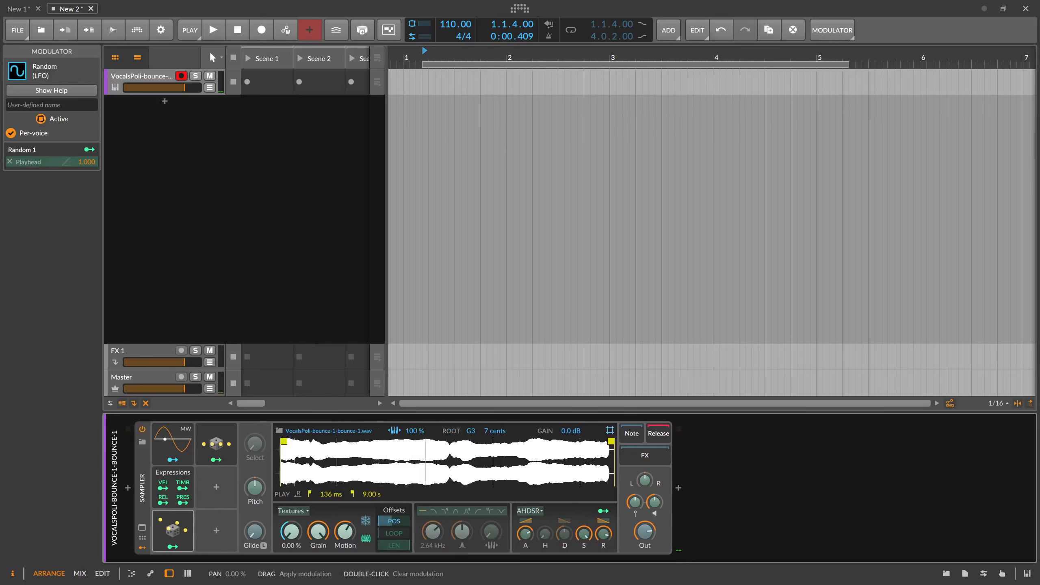
{"action": "left_click_drag", "start_coordinate": [645, 480], "coordinate": [645, 470]}
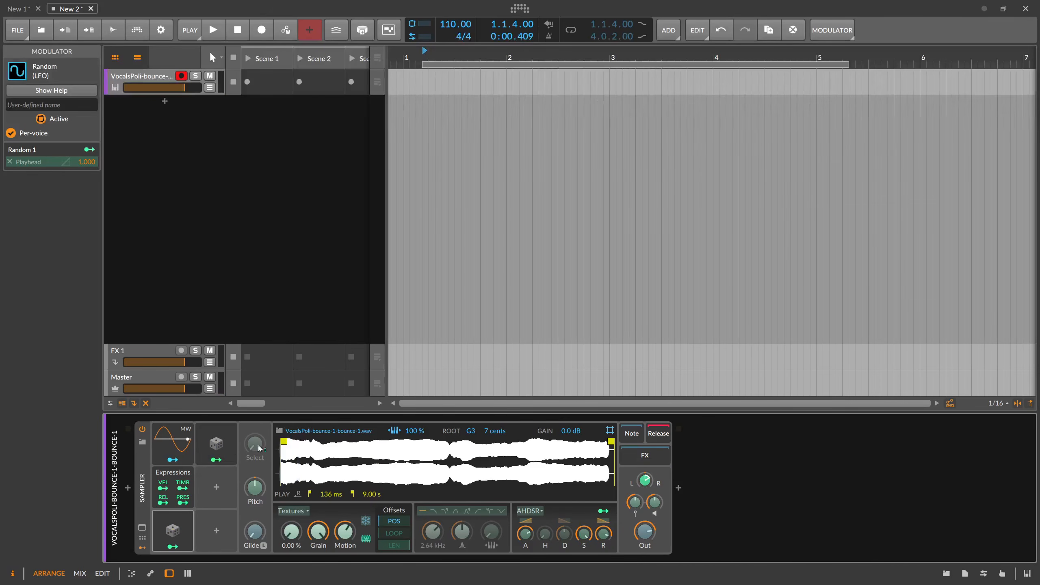
Step: Make the second Random modulator bipolar, set its pan amount to about 0.327, and set its rate to about 0.62 bars
{"action": "left_click", "coordinate": [217, 444]}
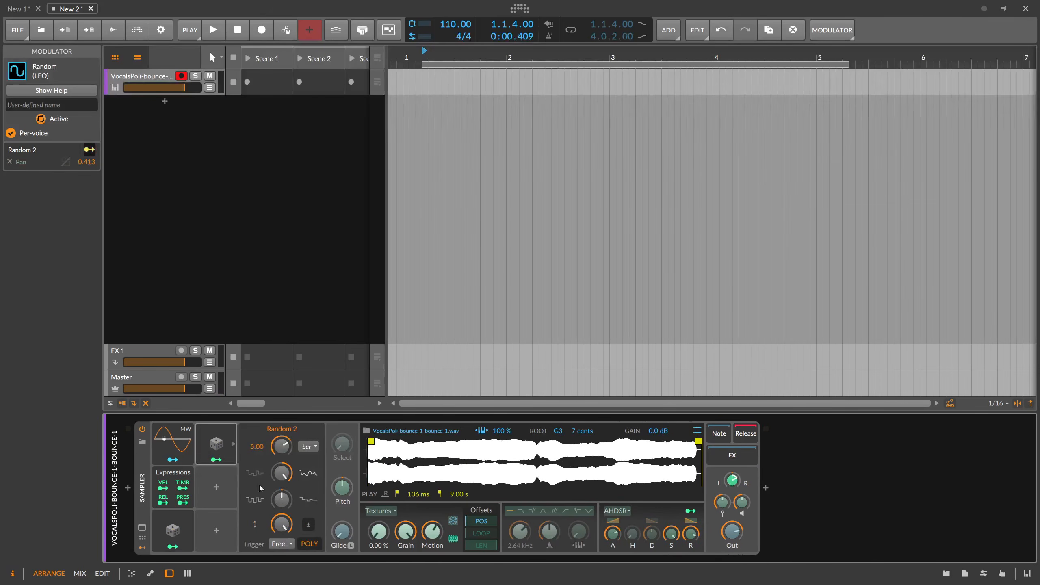
{"action": "left_click", "coordinate": [309, 526]}
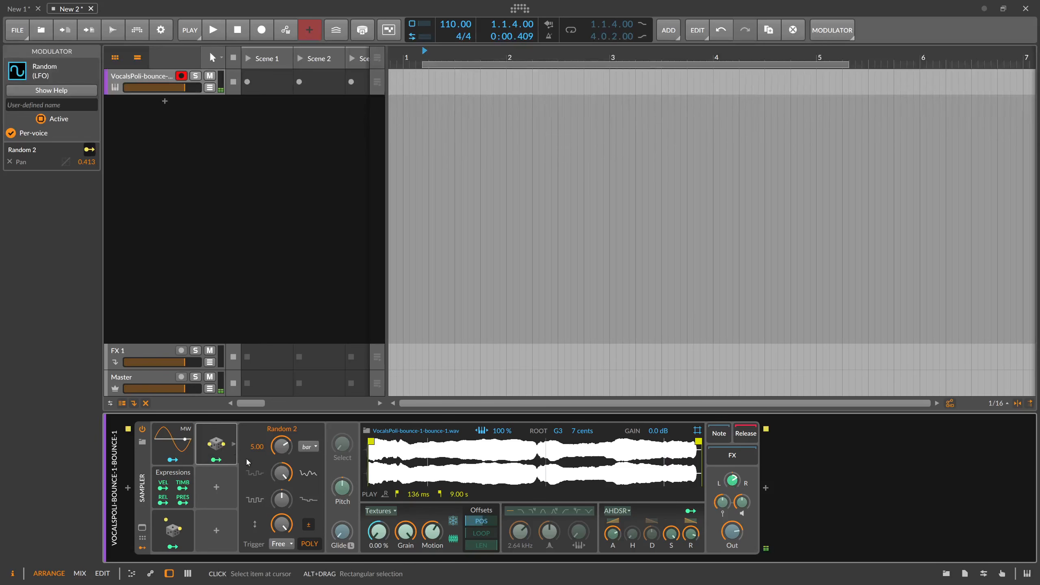
{"action": "double_click", "coordinate": [218, 444]}
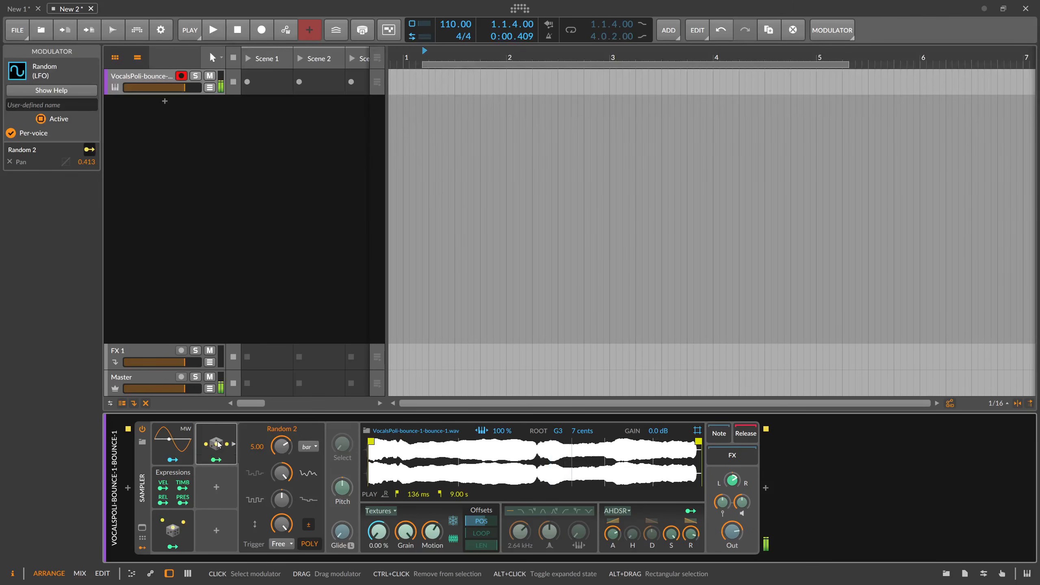
{"action": "left_click_drag", "start_coordinate": [732, 480], "coordinate": [732, 488]}
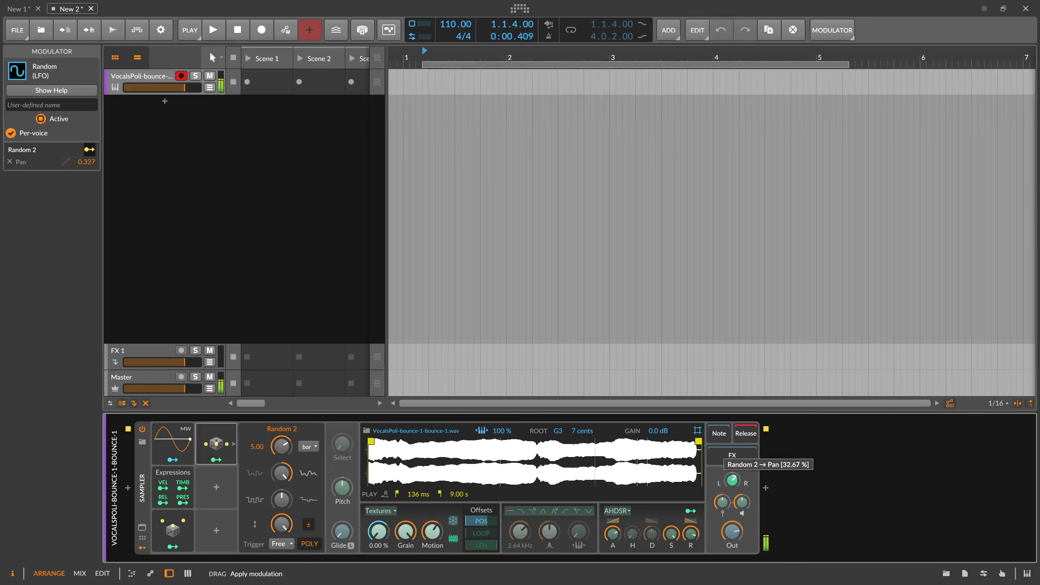
{"action": "left_click_drag", "start_coordinate": [282, 447], "coordinate": [281, 480]}
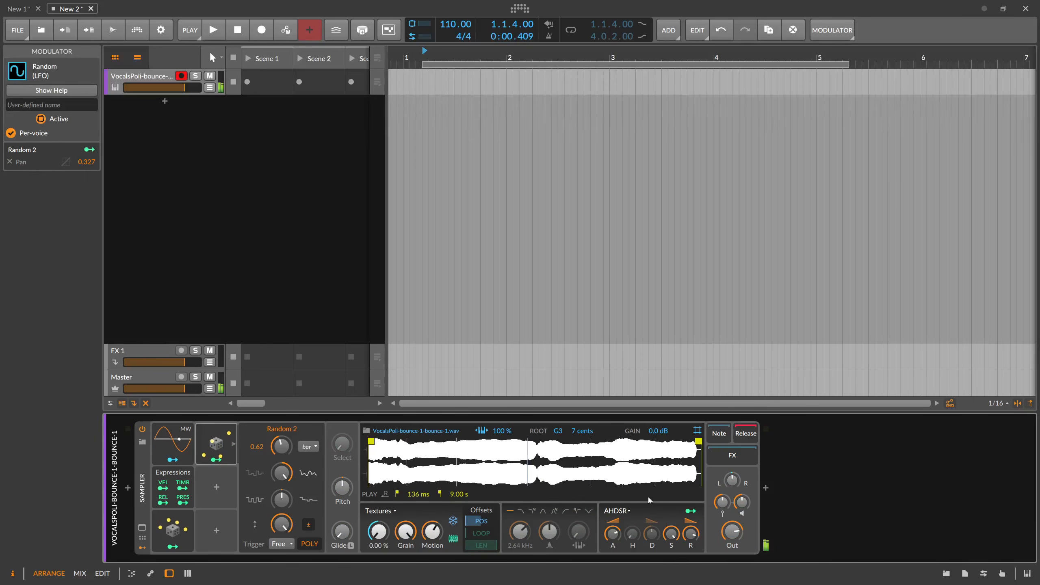
Step: Insert a Chain container after Sampler and place a Delay+ device inside it
{"action": "left_click", "coordinate": [767, 488]}
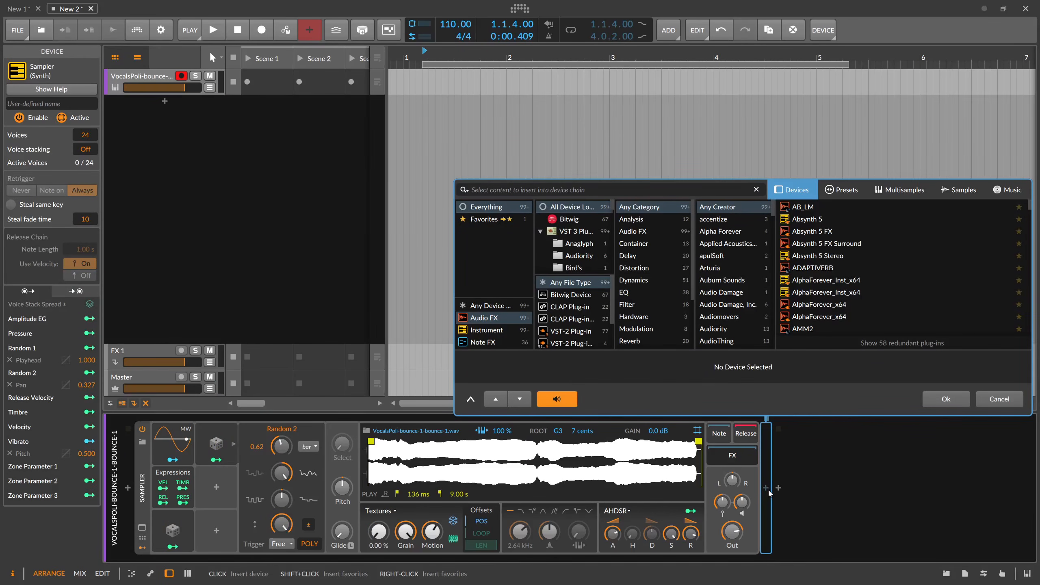
{"action": "type", "text": "chain"}
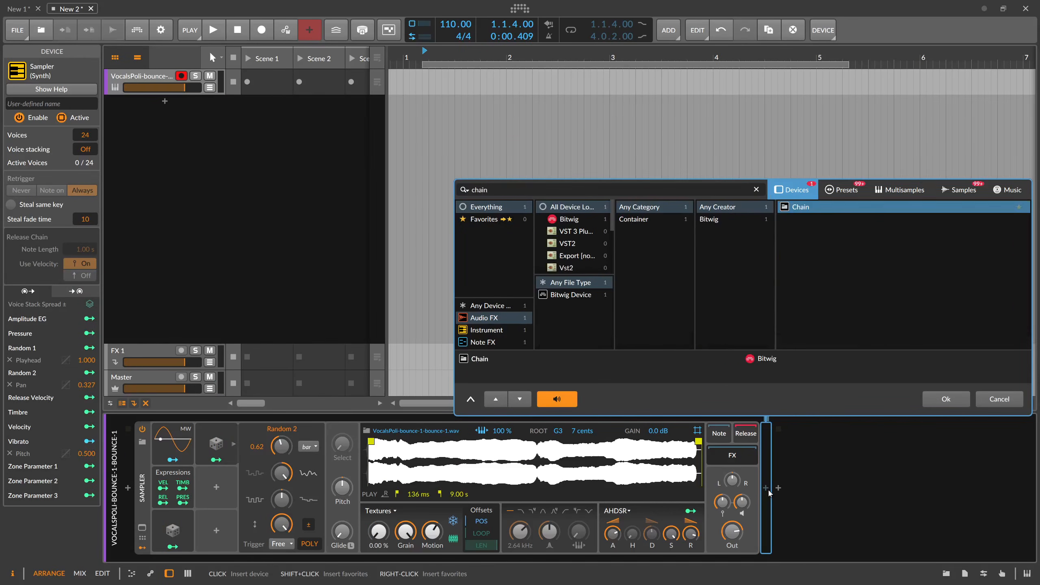
{"action": "key", "text": "Return"}
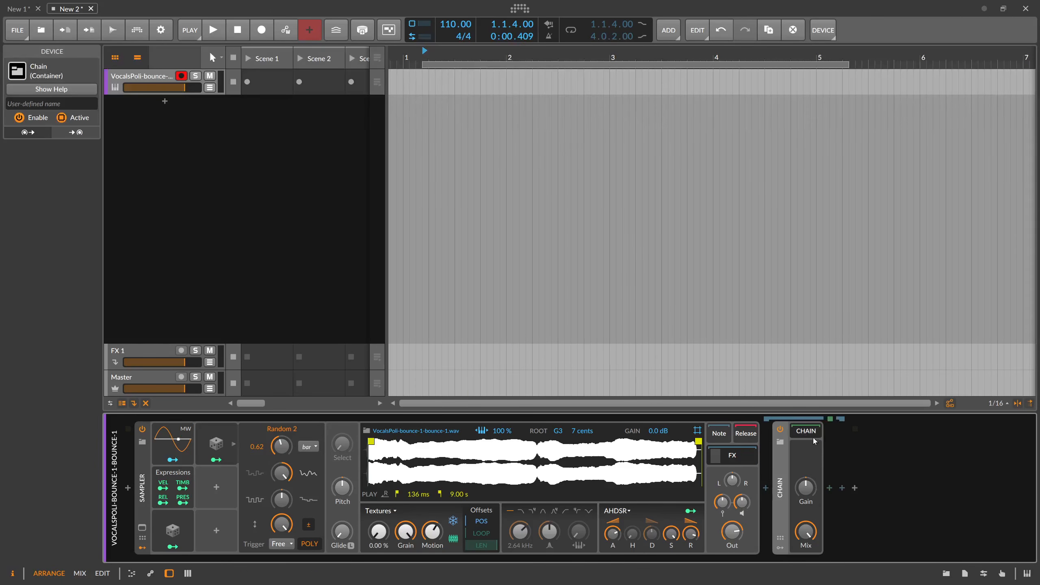
{"action": "left_click", "coordinate": [829, 487]}
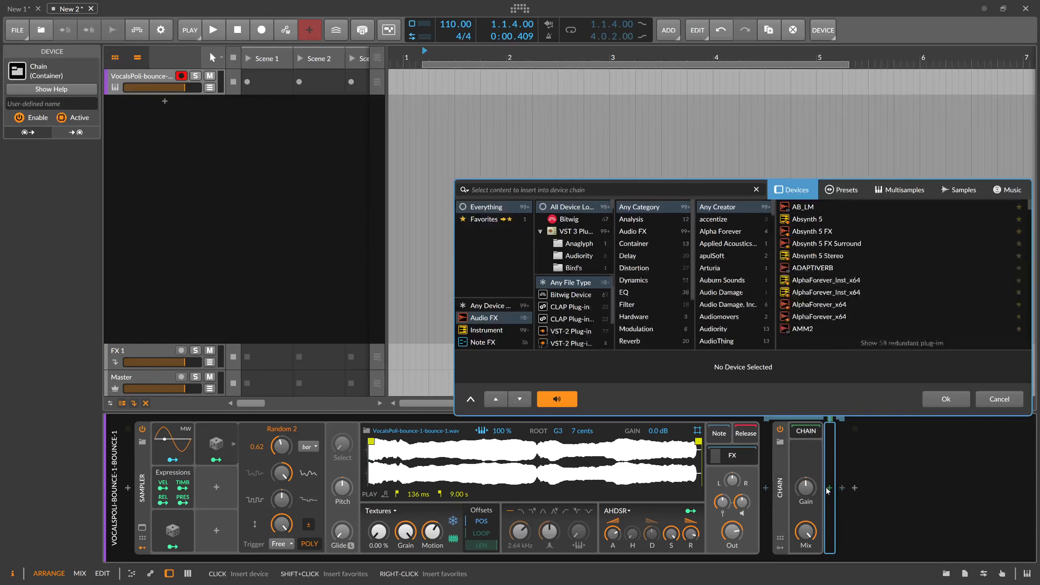
{"action": "type", "text": "dela"}
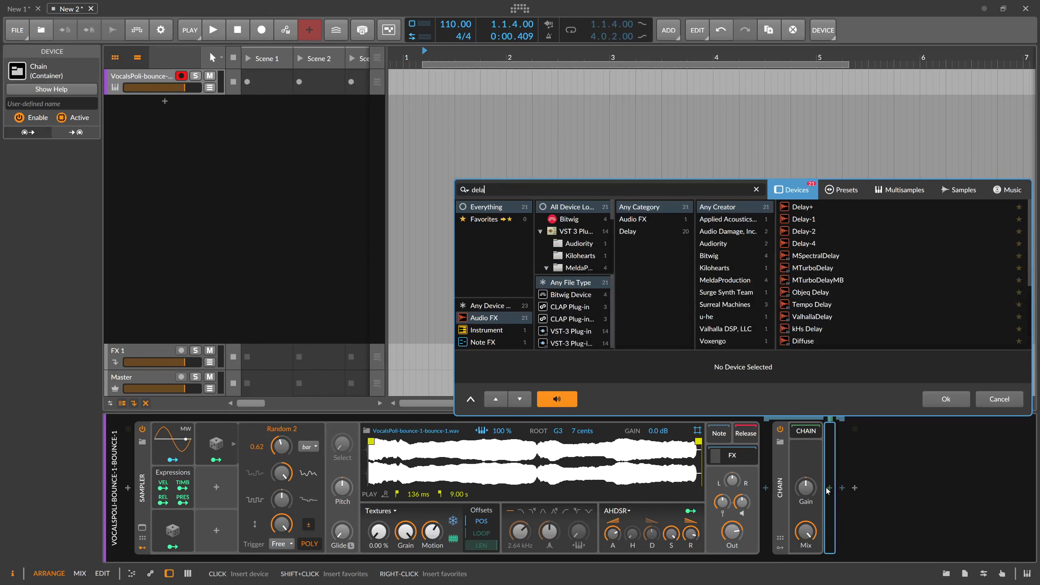
{"action": "key", "text": "Return"}
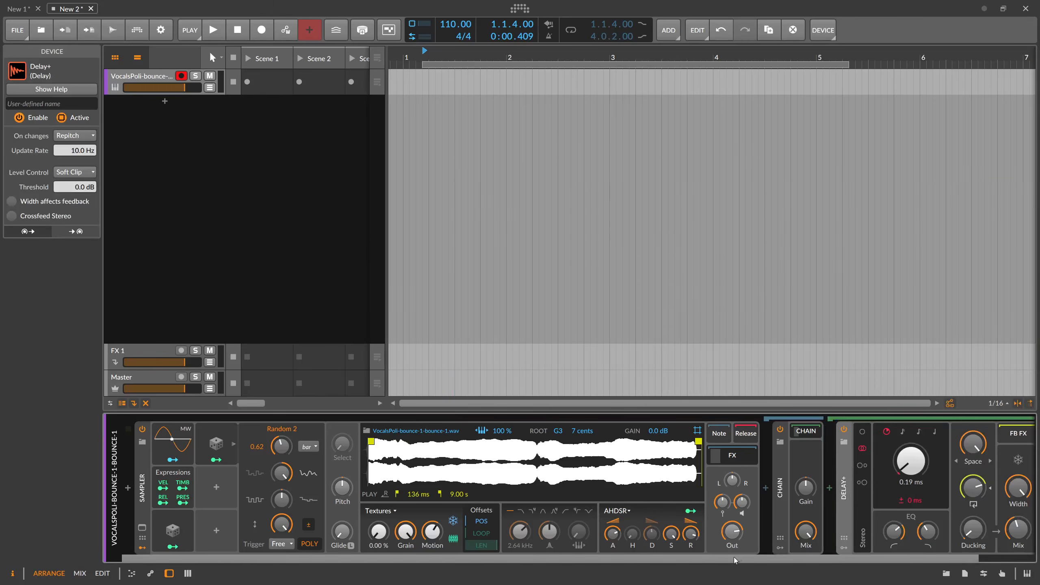
Step: Keep Delay+'s blur character on Space and set its delay time to 800 ms
{"action": "scroll", "coordinate": [901, 541], "scroll_direction": "right", "scroll_amount": 2}
{"action": "left_click", "coordinate": [912, 459]}
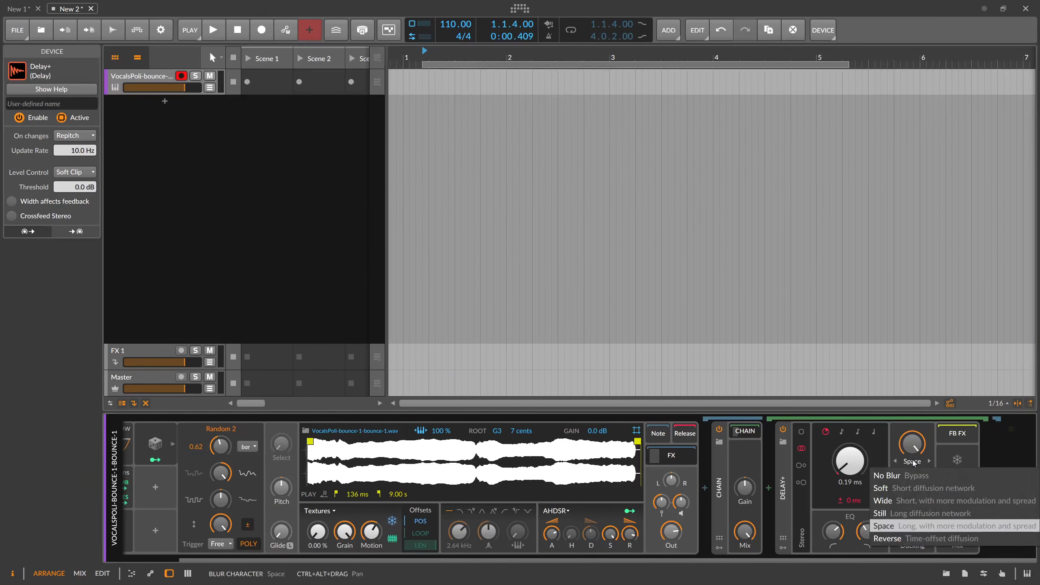
{"action": "left_click", "coordinate": [902, 528]}
{"action": "left_click_drag", "start_coordinate": [862, 466], "coordinate": [862, 414]}
{"action": "left_click", "coordinate": [862, 466], "text": "ctrl"}
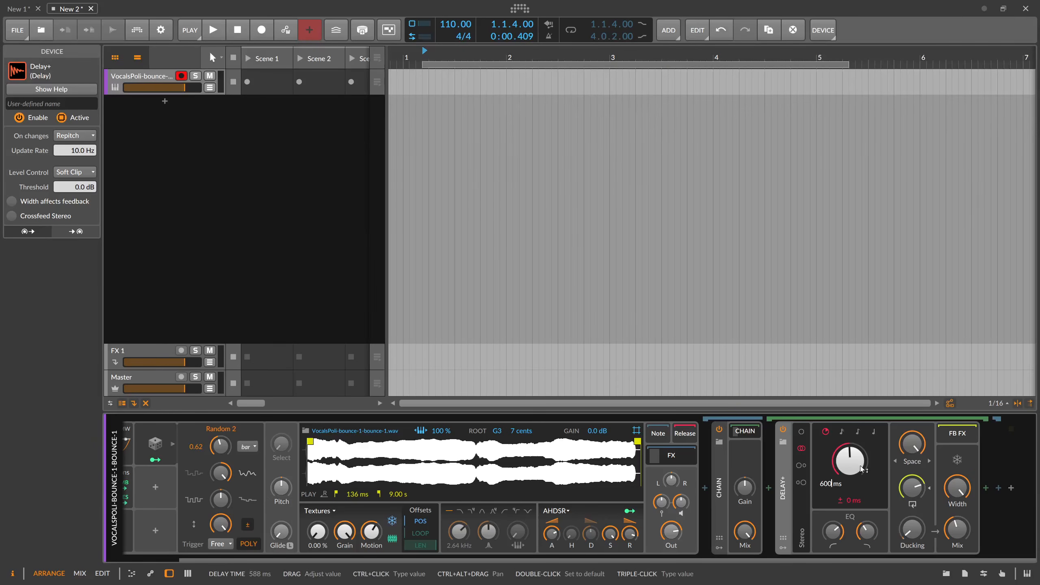
{"action": "key", "text": "Return"}
{"action": "left_click", "coordinate": [857, 468], "text": "ctrl"}
{"action": "key", "text": "Return"}
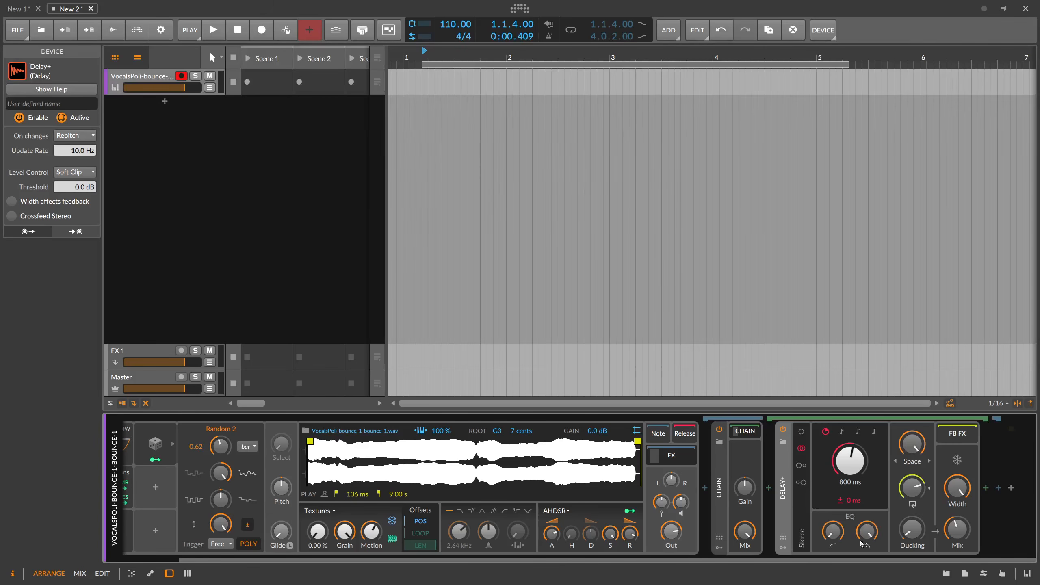
Step: Adjust Delay+'s feedback, raise its mix, and detune the delay by about 5.76 ms
{"action": "left_click_drag", "start_coordinate": [912, 488], "coordinate": [912, 484]}
{"action": "left_click_drag", "start_coordinate": [958, 522], "coordinate": [958, 483]}
{"action": "left_click", "coordinate": [916, 489]}
{"action": "left_click_drag", "start_coordinate": [847, 496], "coordinate": [850, 498]}
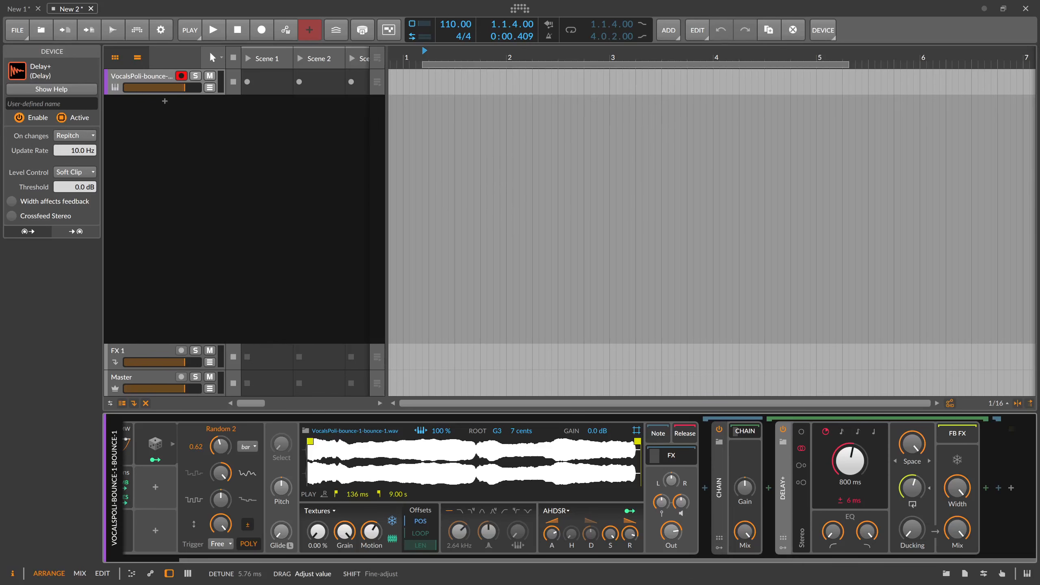
Step: Insert a Chorus+ device before Delay+ with a mix of about 24.5 %, and adjust its speed and depth
{"action": "left_click", "coordinate": [769, 488]}
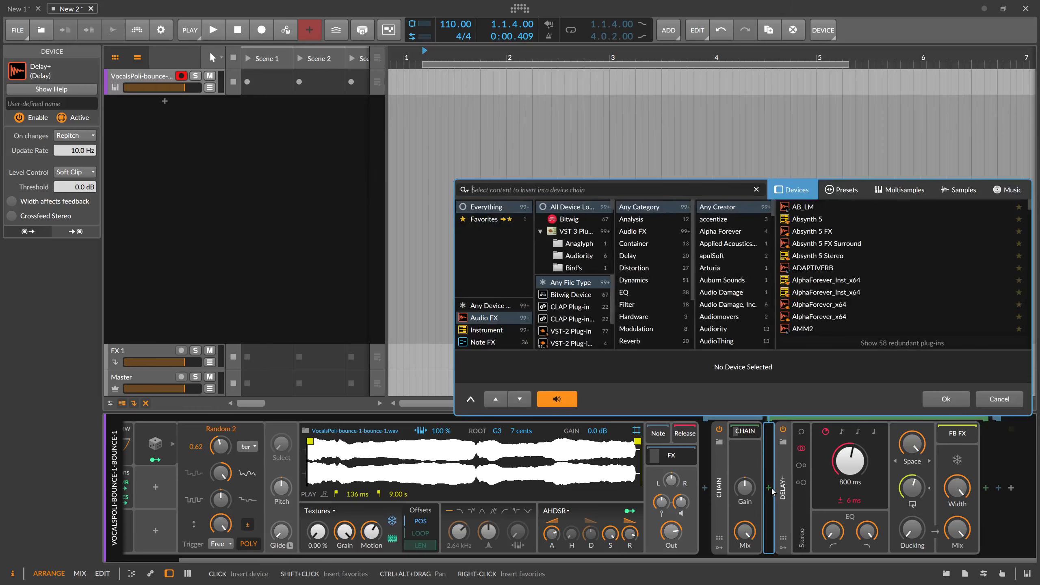
{"action": "type", "text": "choru"}
{"action": "key", "text": "Down"}
{"action": "key", "text": "Return"}
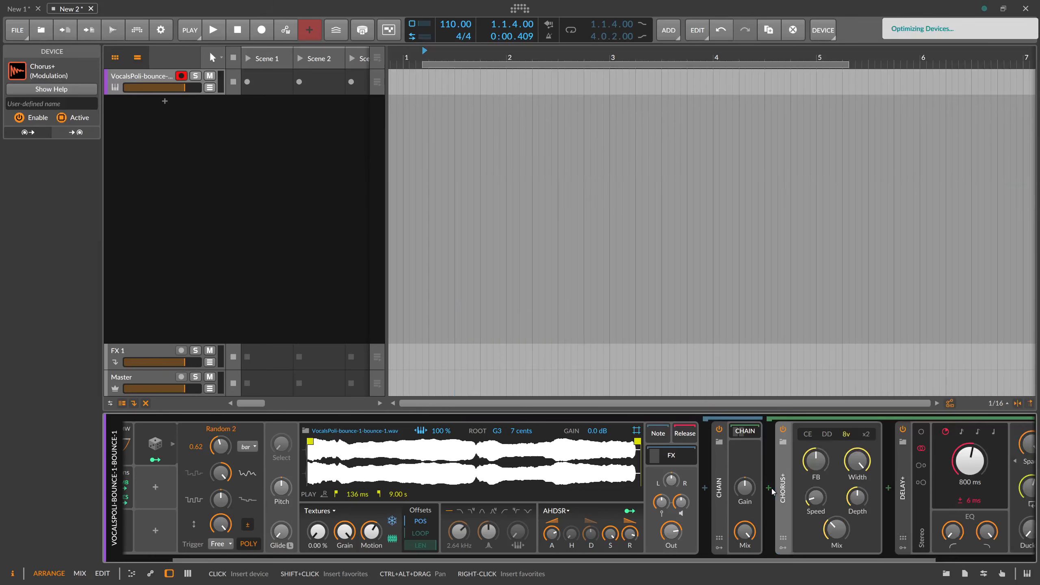
{"action": "left_click_drag", "start_coordinate": [771, 558], "coordinate": [828, 557]}
{"action": "left_click_drag", "start_coordinate": [769, 530], "coordinate": [768, 538]}
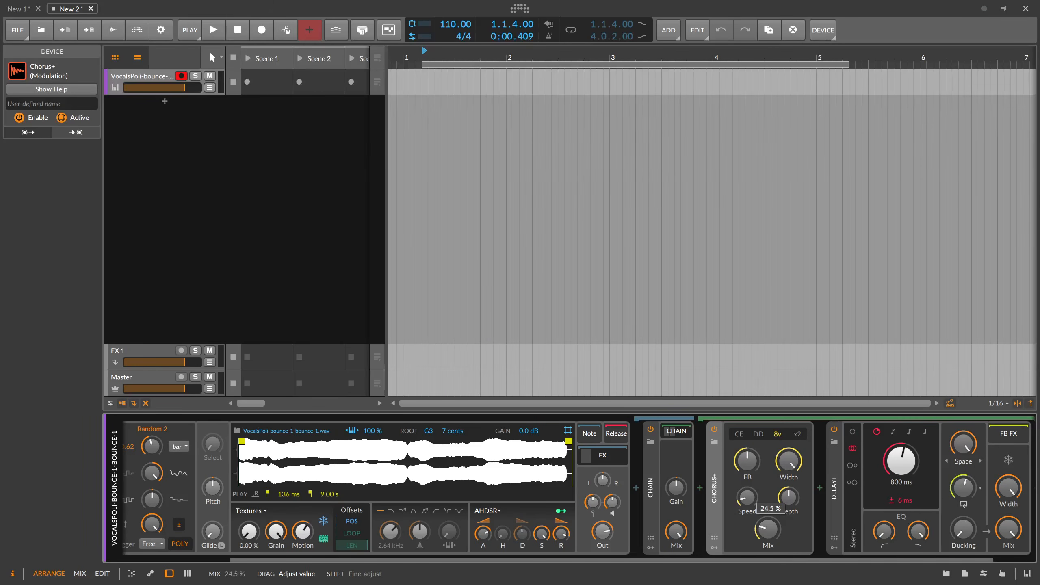
{"action": "left_click_drag", "start_coordinate": [748, 498], "coordinate": [789, 508]}
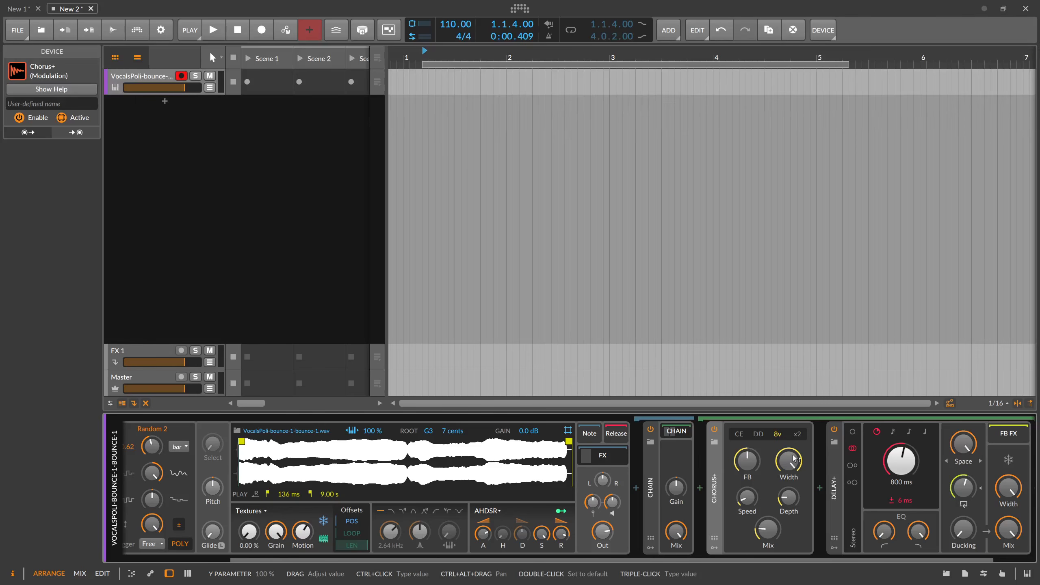
Step: Insert a Delay-2 device after Delay+ and set its delays to 7 beats on the left and 8 on the right
{"action": "left_click_drag", "start_coordinate": [730, 559], "coordinate": [806, 560]}
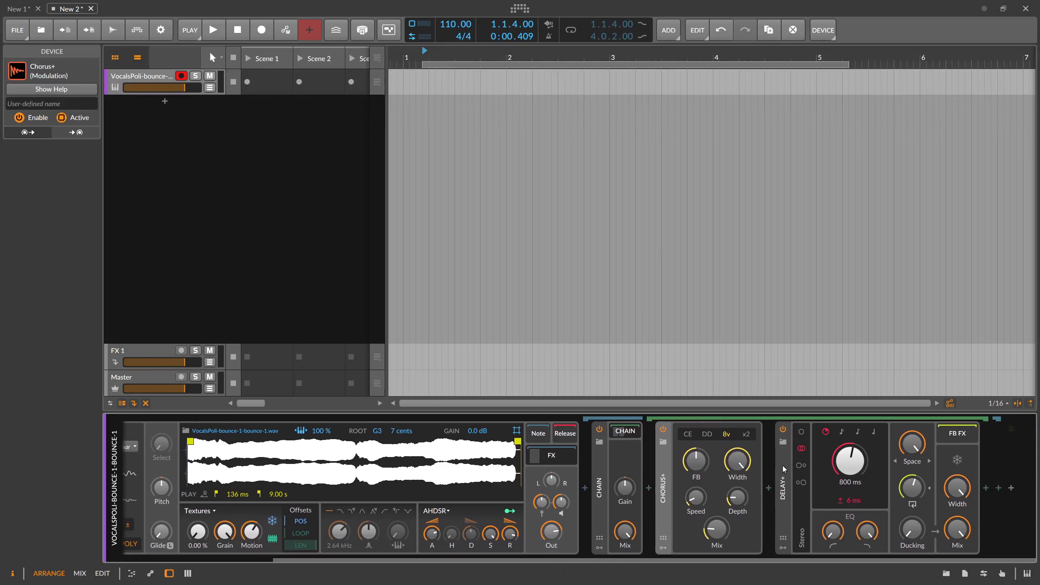
{"action": "left_click", "coordinate": [985, 488]}
{"action": "type", "text": "delay"}
{"action": "key", "text": "Down"}
{"action": "key", "text": "Down"}
{"action": "key", "text": "Return"}
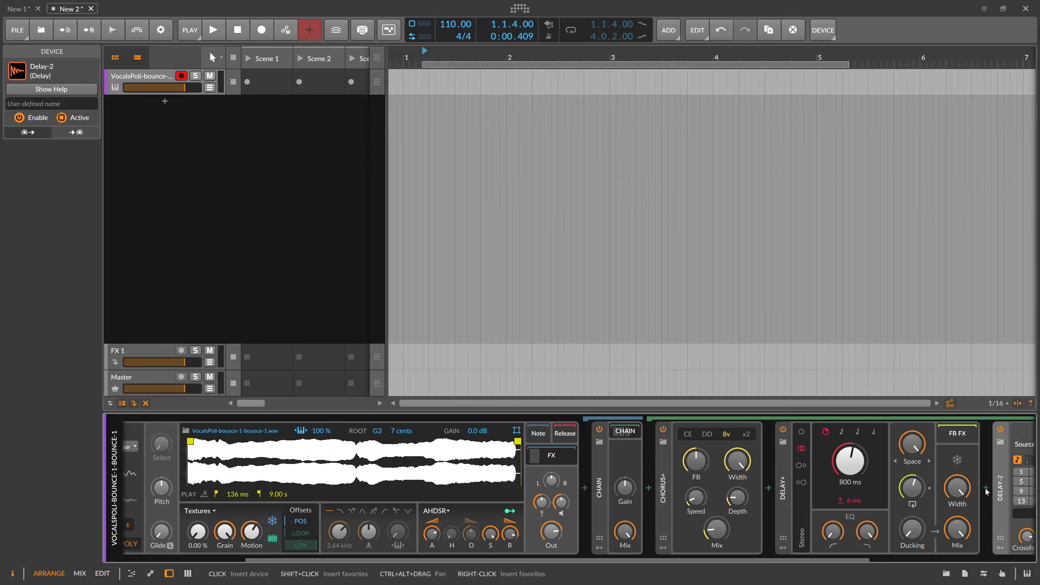
{"action": "left_click", "coordinate": [915, 559]}
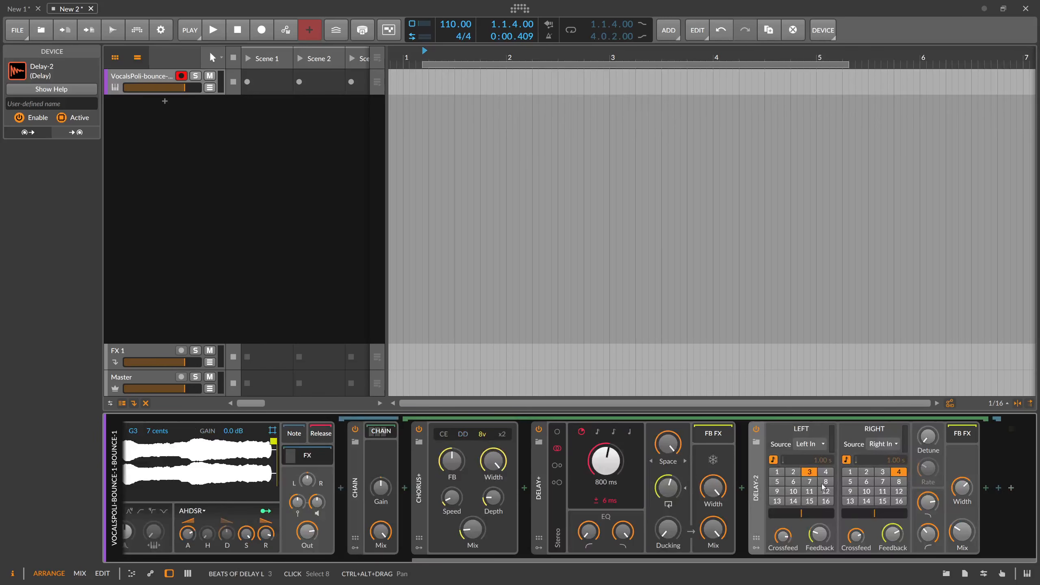
{"action": "left_click", "coordinate": [810, 483]}
{"action": "left_click", "coordinate": [899, 482]}
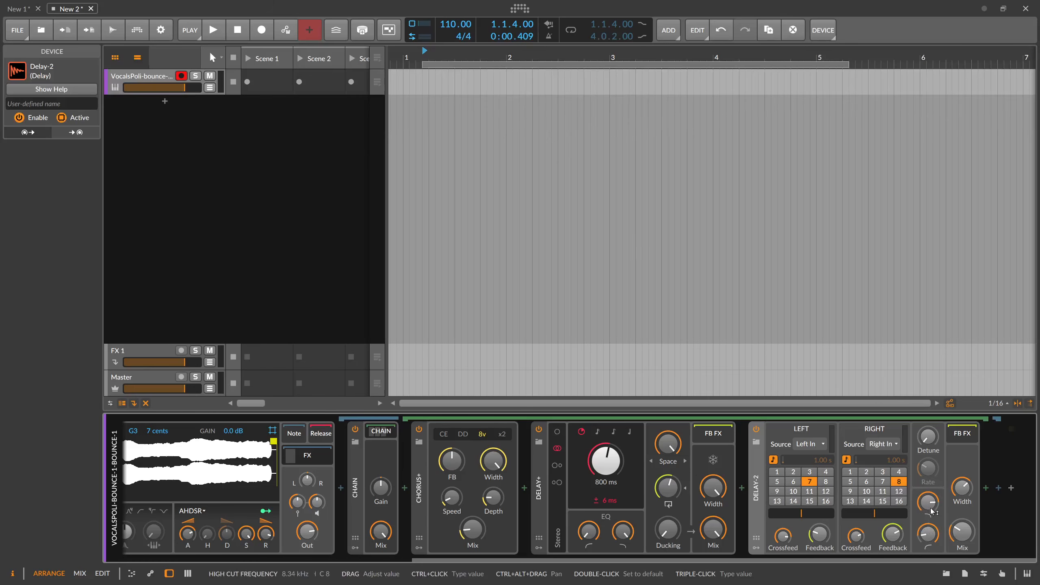
Step: Insert an EQ-5 device at the start of the Chain, before Chorus+
{"action": "left_click_drag", "start_coordinate": [730, 560], "coordinate": [544, 562]}
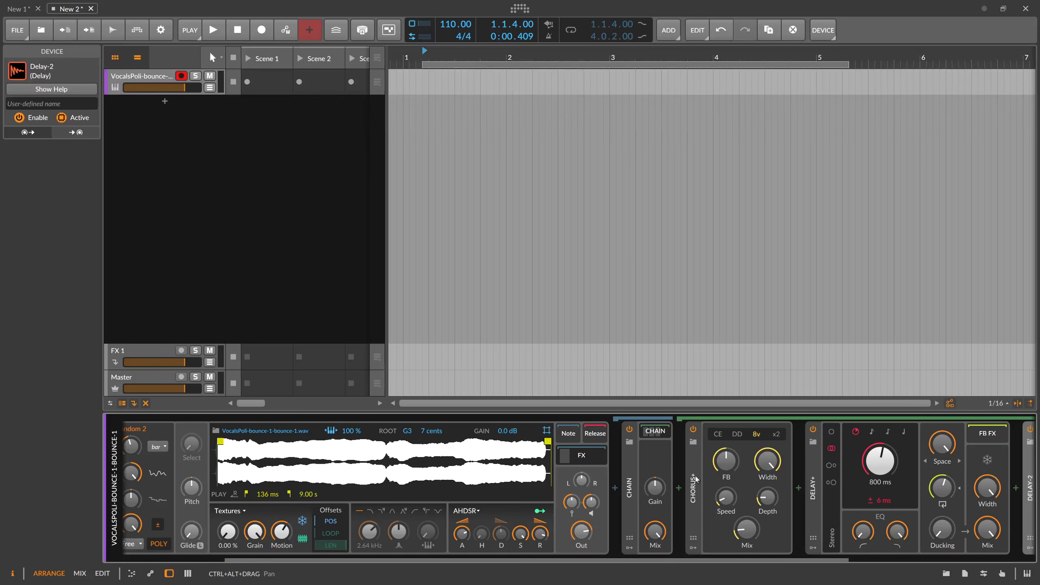
{"action": "left_click", "coordinate": [679, 489]}
{"action": "type", "text": "eq"}
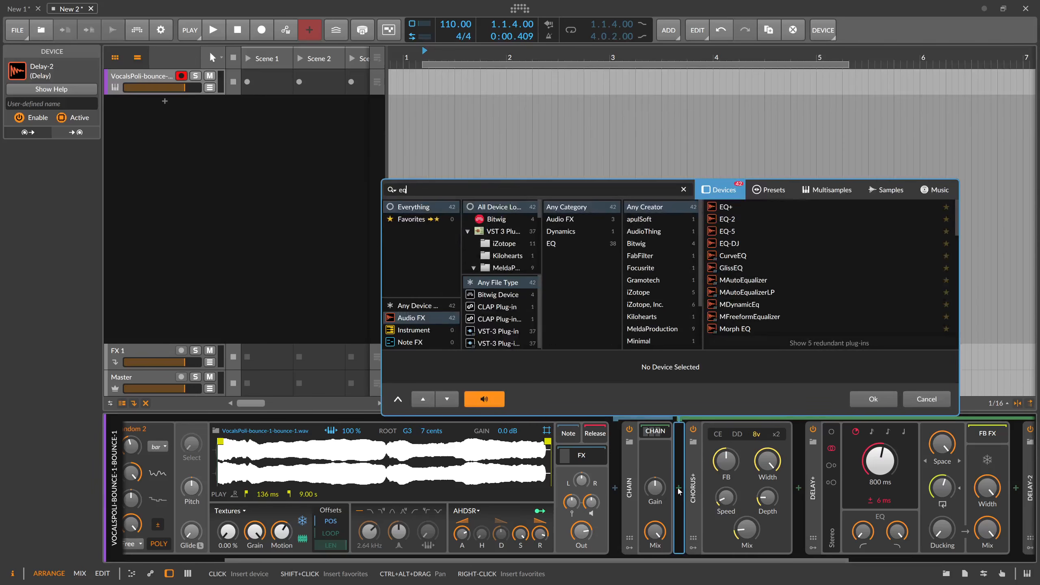
{"action": "key", "text": "Down"}
{"action": "key", "text": "Down"}
{"action": "key", "text": "Return"}
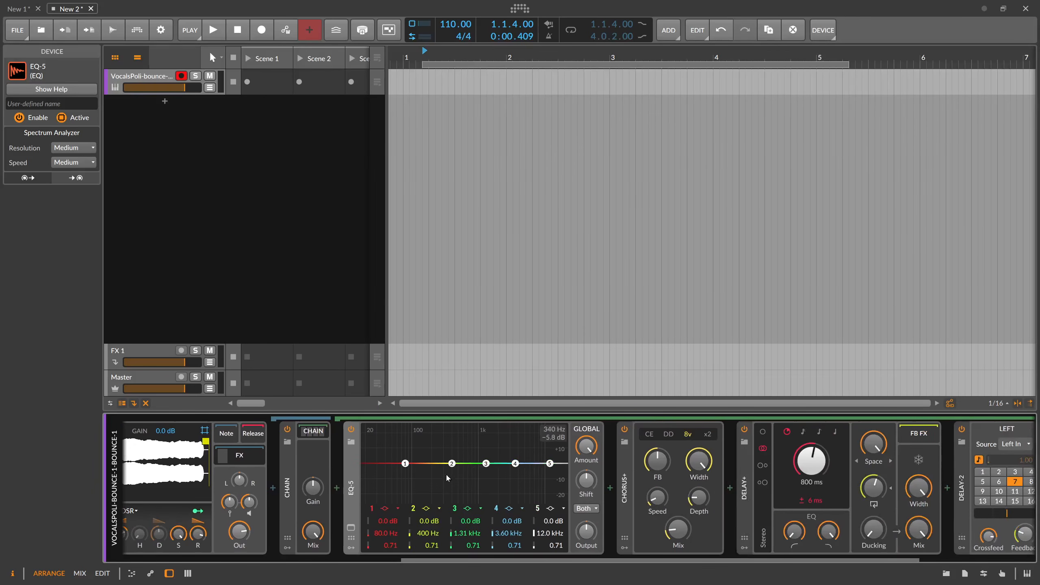
Step: Set EQ-5's band 2 to 500 Hz, -10 dB and a Q of 0.25, and adjust Sampler's output gain
{"action": "double_click", "coordinate": [435, 531]}
{"action": "type", "text": "500"}
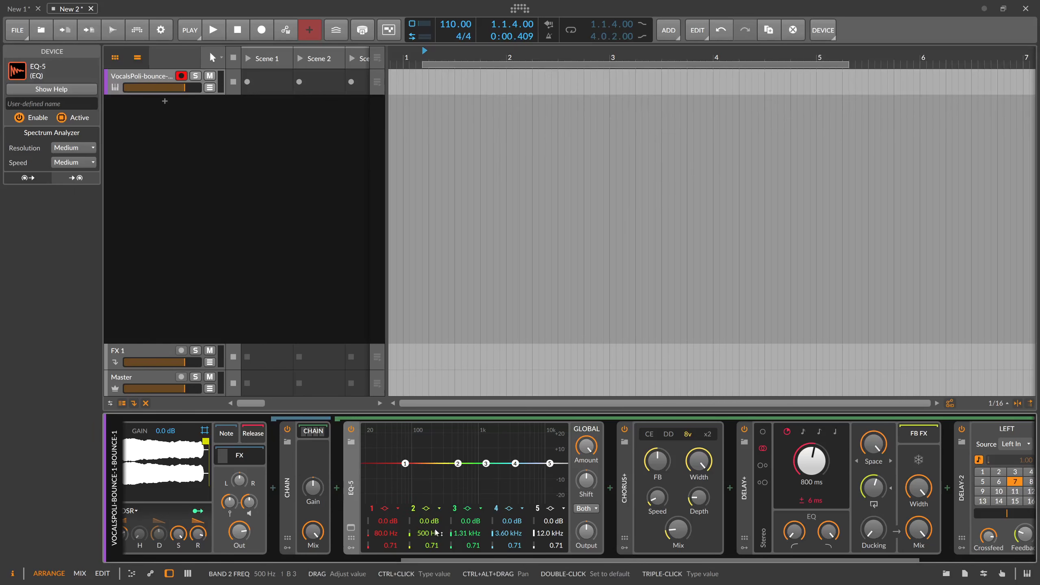
{"action": "key", "text": "Tab"}
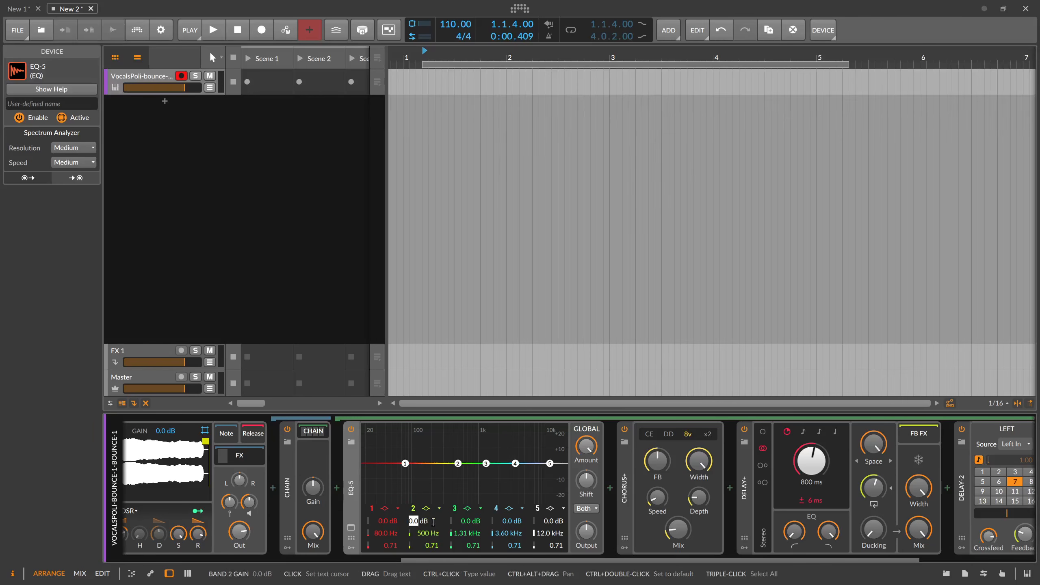
{"action": "type", "text": "-10"}
{"action": "key", "text": "Return"}
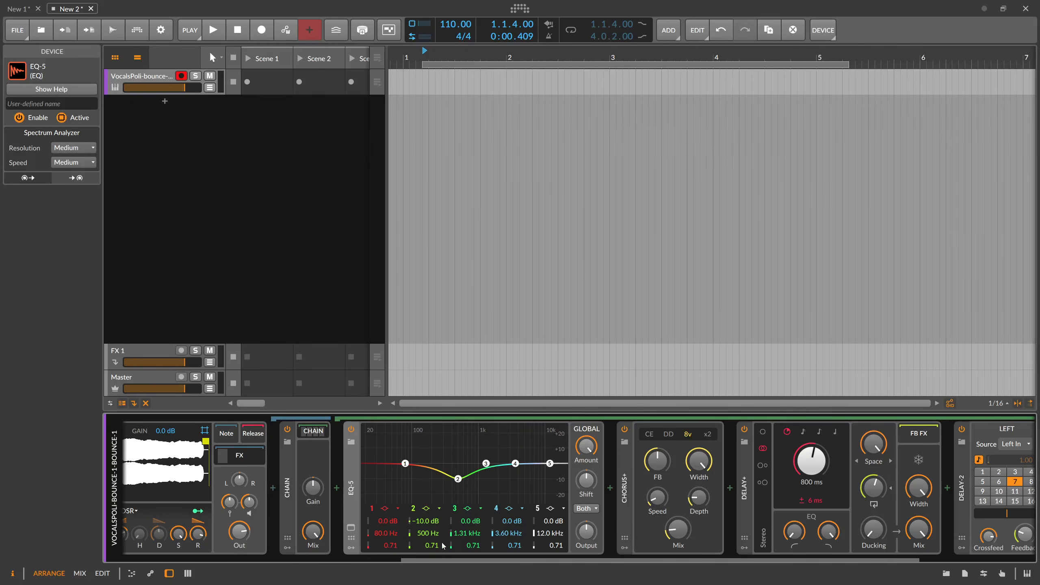
{"action": "left_click_drag", "start_coordinate": [434, 544], "coordinate": [331, 558]}
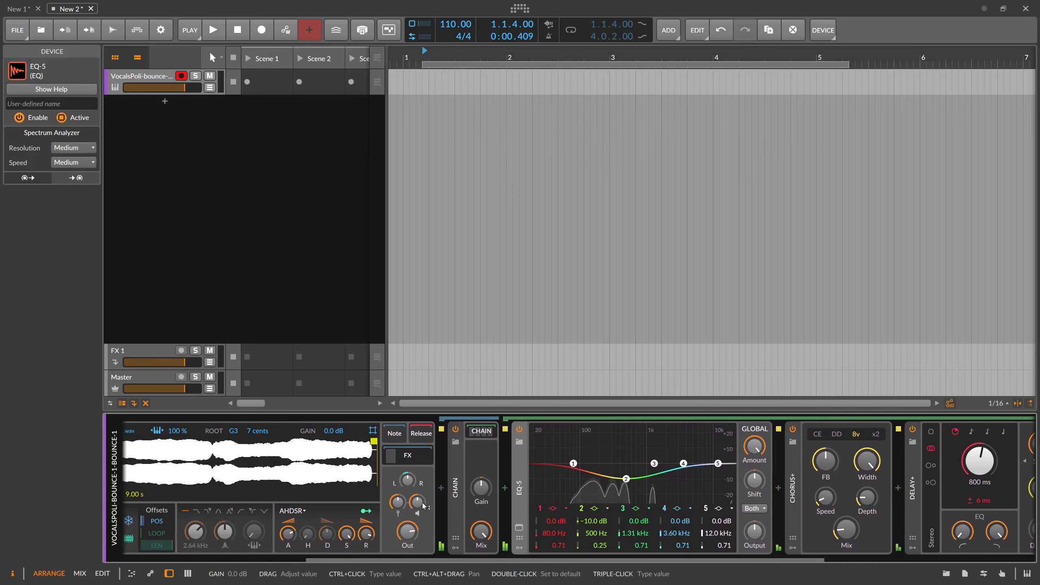
{"action": "left_click_drag", "start_coordinate": [420, 502], "coordinate": [422, 504]}
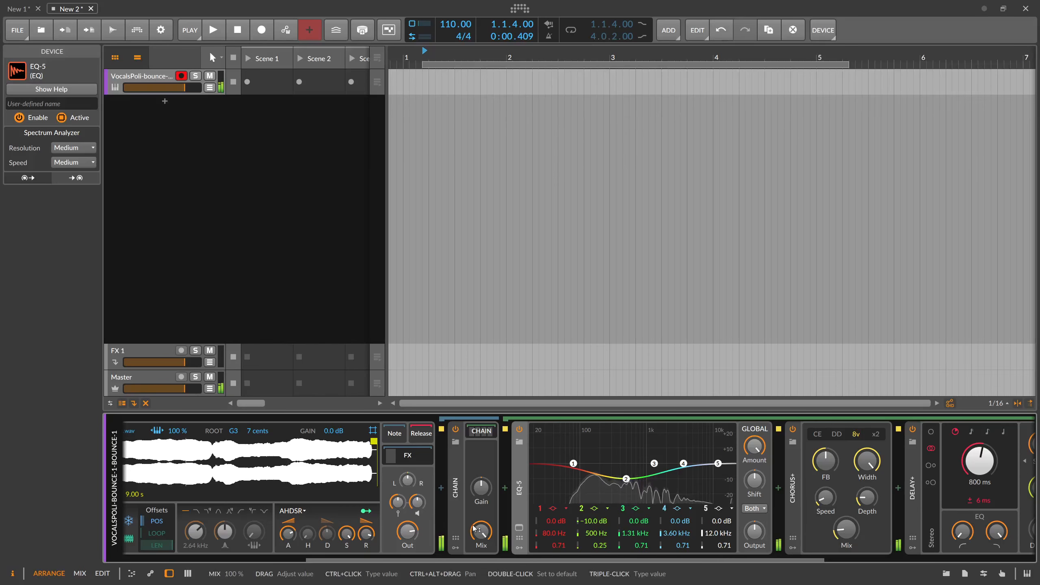
{"action": "left_click_drag", "start_coordinate": [392, 563], "coordinate": [273, 561]}
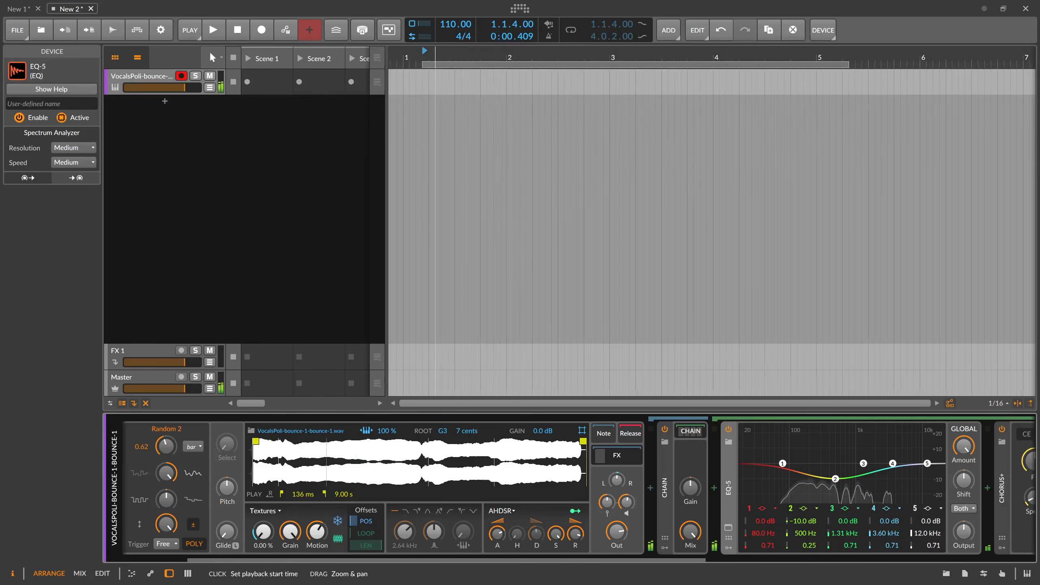
Step: Set the arranger loop region to start at bar 1 and last 8 bars, and set the tempo to 85 BPM
{"action": "scroll", "coordinate": [423, 62], "scroll_direction": "down", "scroll_amount": 5}
{"action": "left_click_drag", "start_coordinate": [423, 64], "coordinate": [417, 64]}
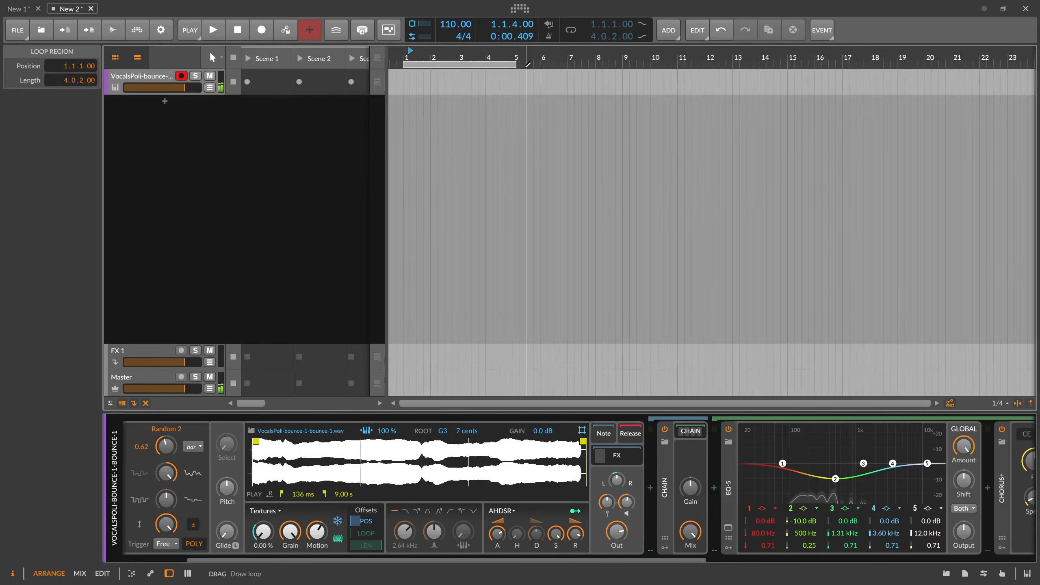
{"action": "left_click_drag", "start_coordinate": [517, 64], "coordinate": [568, 64]}
{"action": "scroll", "coordinate": [529, 57], "scroll_direction": "down", "scroll_amount": 4}
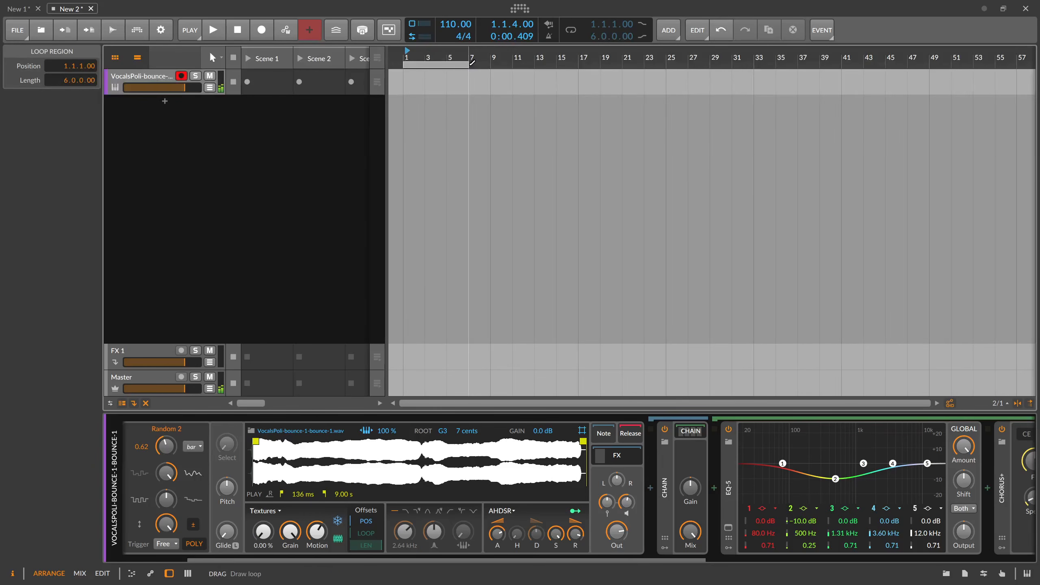
{"action": "left_click_drag", "start_coordinate": [472, 62], "coordinate": [493, 65]}
{"action": "left_click_drag", "start_coordinate": [456, 24], "coordinate": [456, 39]}
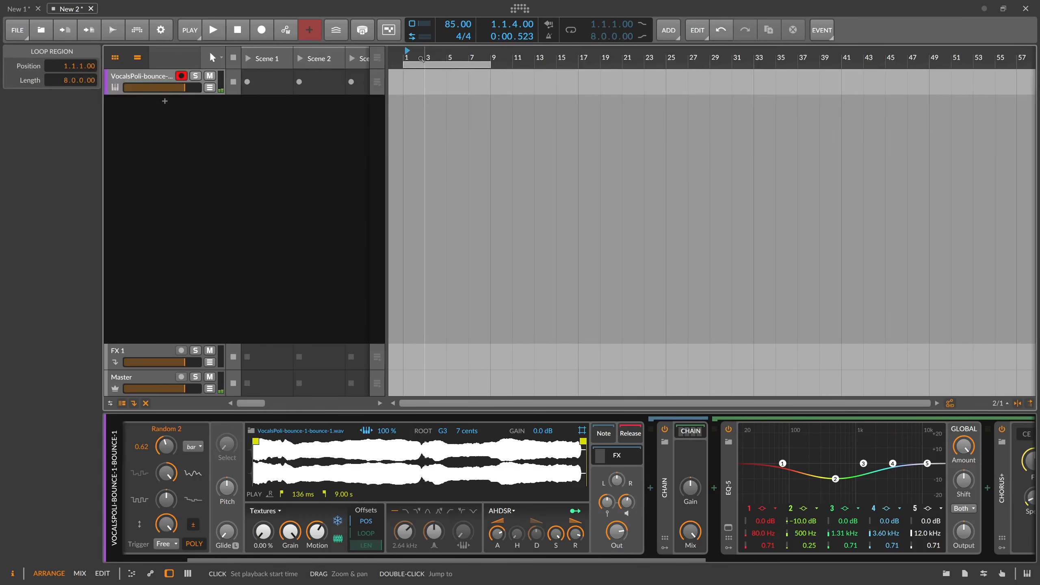
{"action": "scroll", "coordinate": [421, 58], "scroll_direction": "up", "scroll_amount": 2}
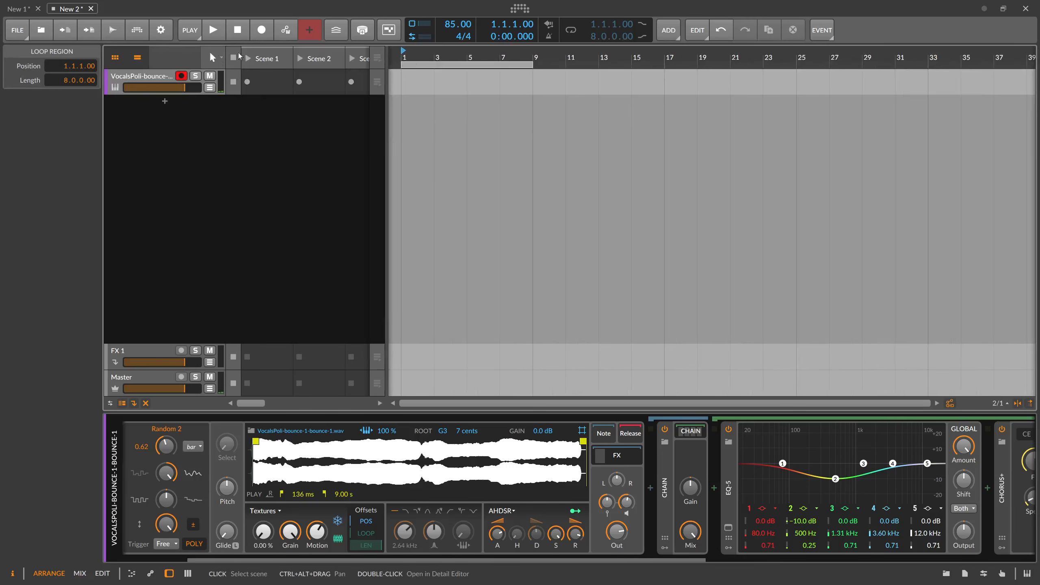
Step: Record a note clip into the vocal track's Scene 1 slot and open it in the note editor
{"action": "left_click", "coordinate": [219, 38]}
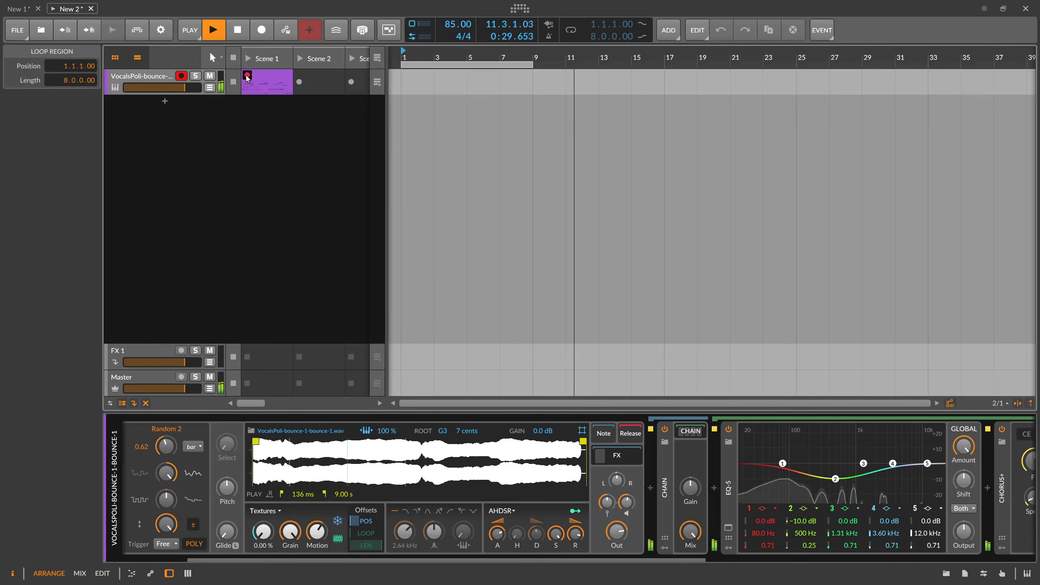
{"action": "left_click", "coordinate": [248, 77]}
{"action": "double_click", "coordinate": [269, 89]}
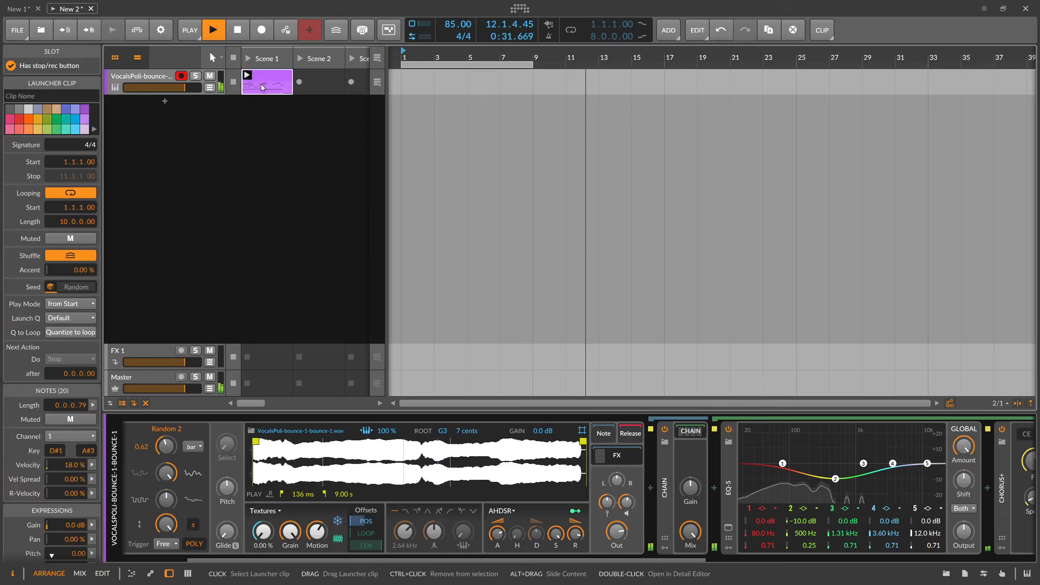
{"action": "left_click_drag", "start_coordinate": [420, 399], "coordinate": [419, 434]}
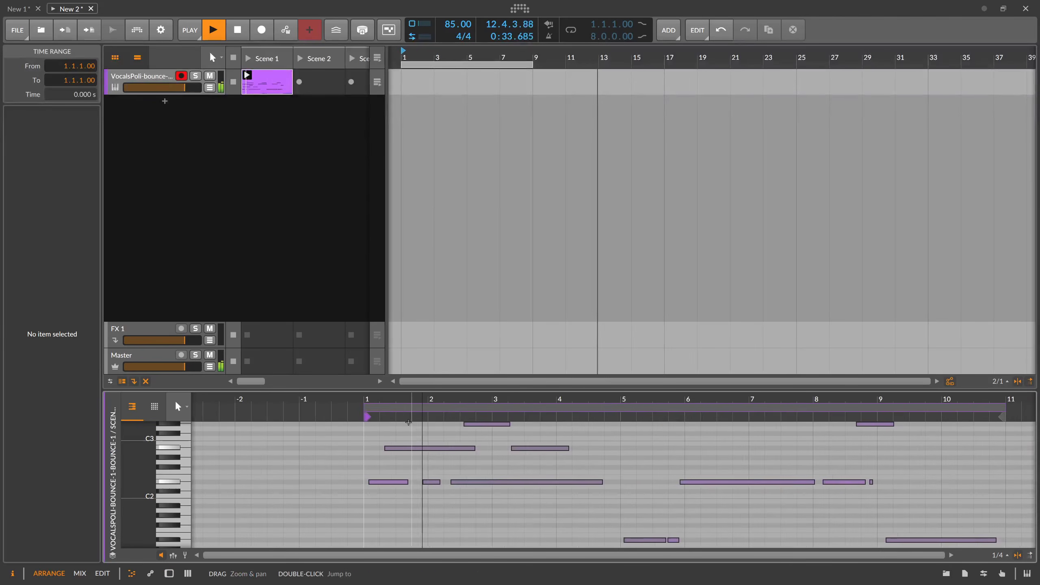
{"action": "scroll", "coordinate": [486, 449], "scroll_direction": "up", "scroll_amount": 3}
{"action": "scroll", "coordinate": [486, 445], "scroll_direction": "down", "scroll_amount": 2}
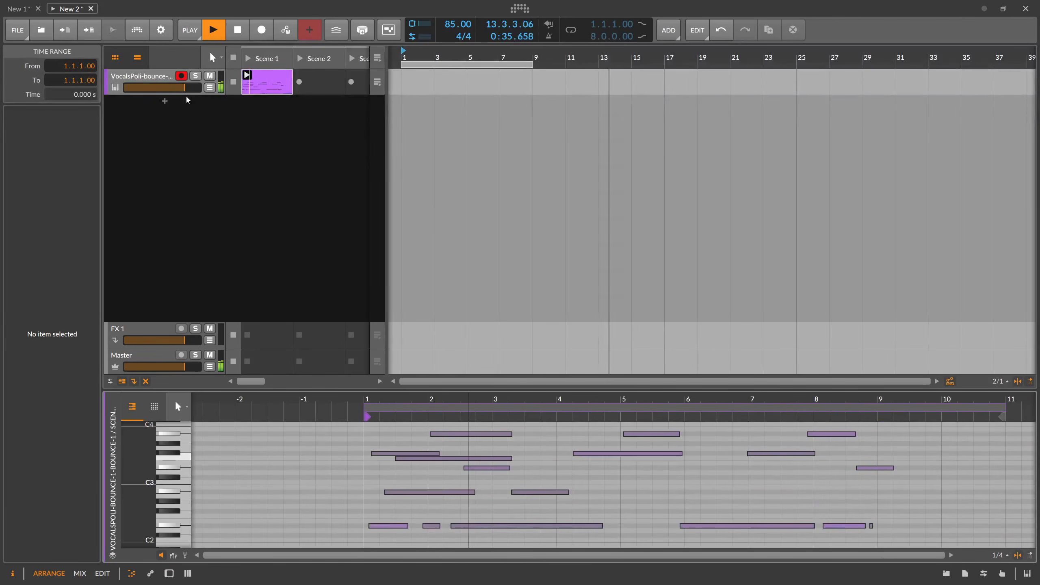
Step: Return to the track's device chain and set EQ-5's band 2 to -12 dB gain and a Q of 0.19
{"action": "double_click", "coordinate": [162, 78]}
{"action": "scroll", "coordinate": [620, 534], "scroll_direction": "right", "scroll_amount": 5}
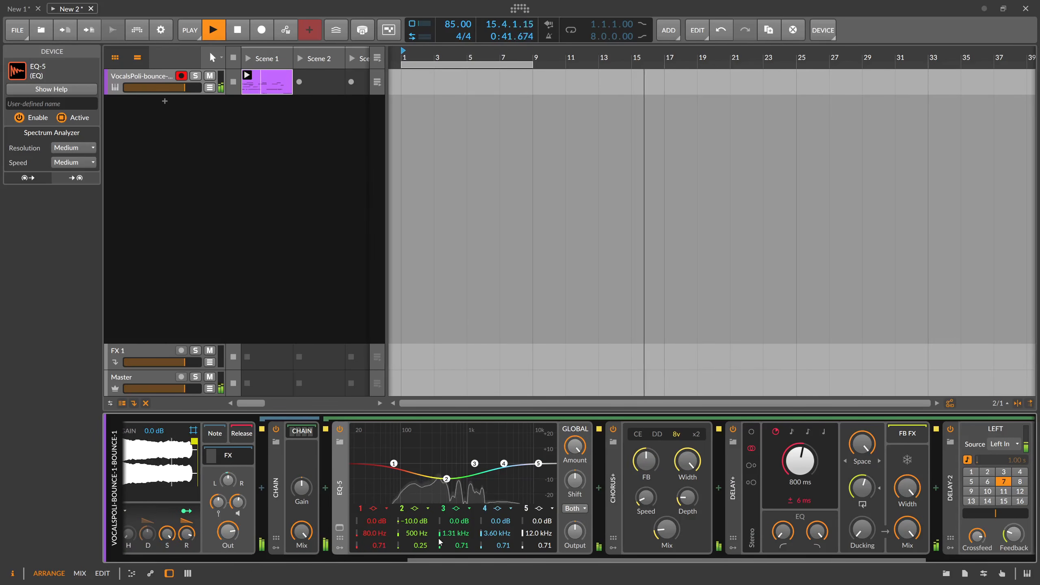
{"action": "left_click", "coordinate": [423, 521], "text": "ctrl"}
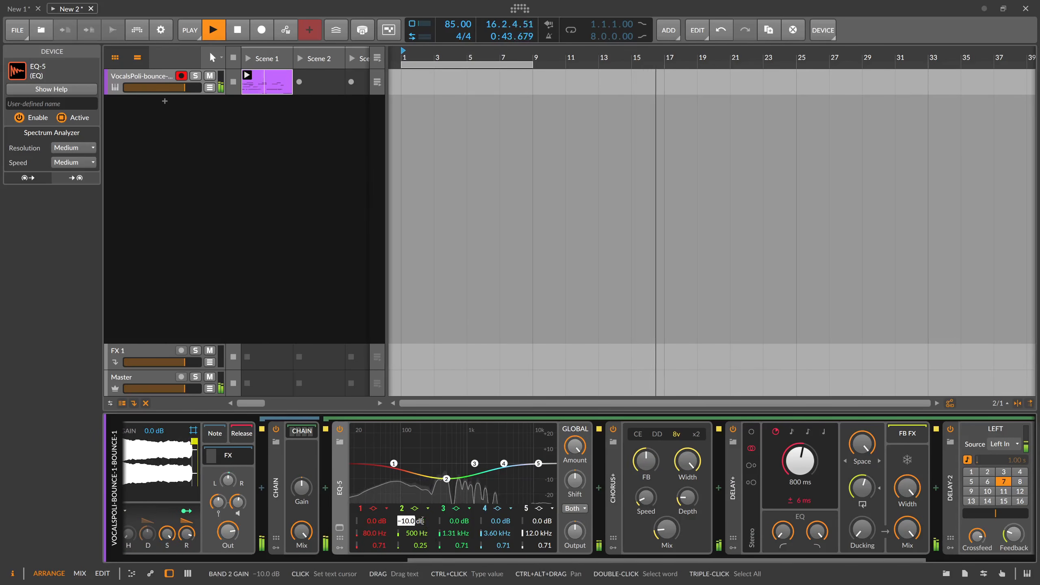
{"action": "type", "text": "-12"}
{"action": "key", "text": "Return"}
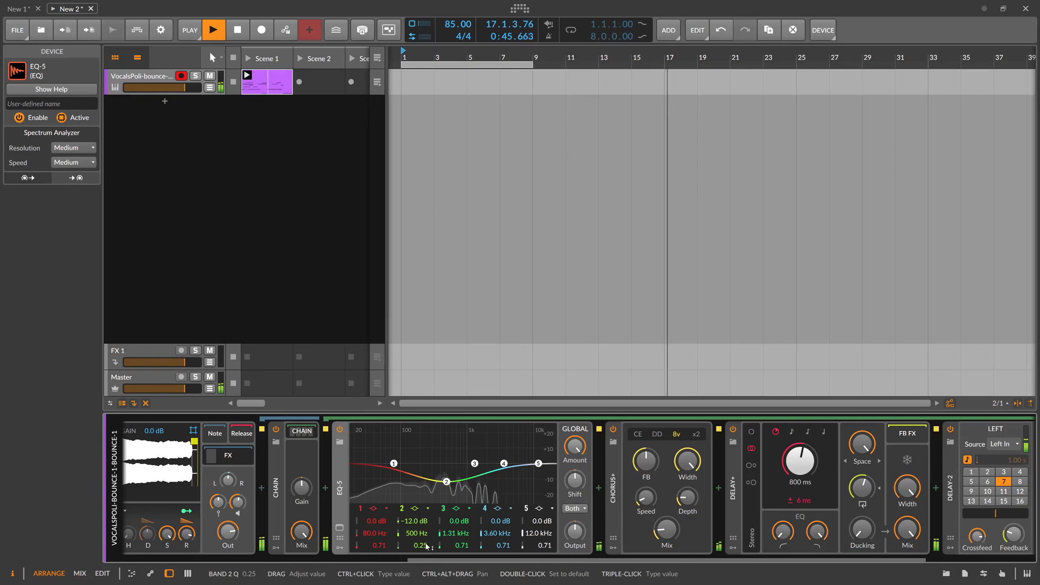
{"action": "left_click_drag", "start_coordinate": [425, 546], "coordinate": [424, 553]}
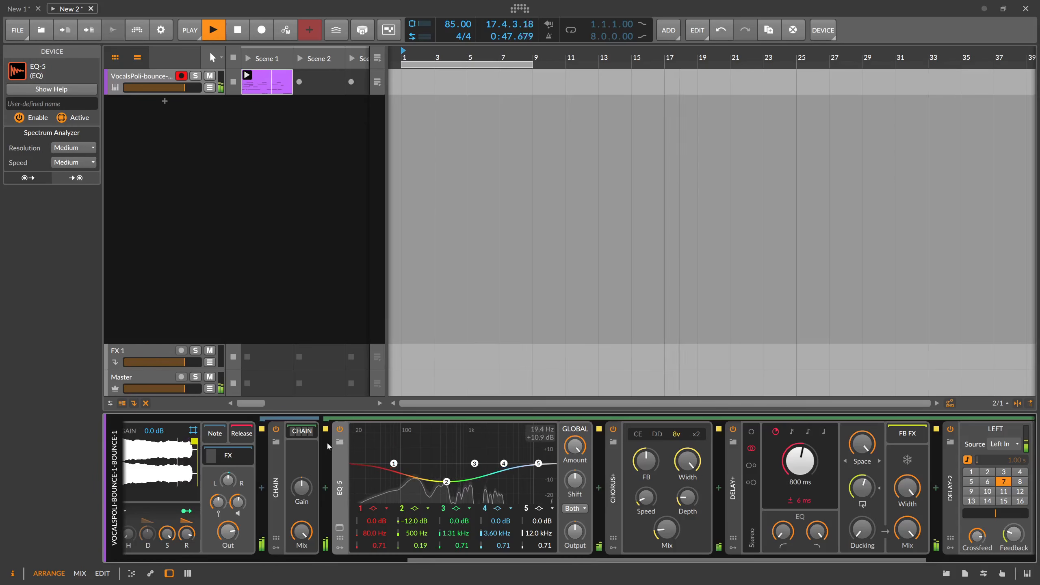
Step: Fold away the Chain's effects, adjust its mix to about 70.7 %, and set Sampler's output gain to +1.5 dB
{"action": "left_click", "coordinate": [302, 431]}
{"action": "left_click_drag", "start_coordinate": [806, 532], "coordinate": [806, 550]}
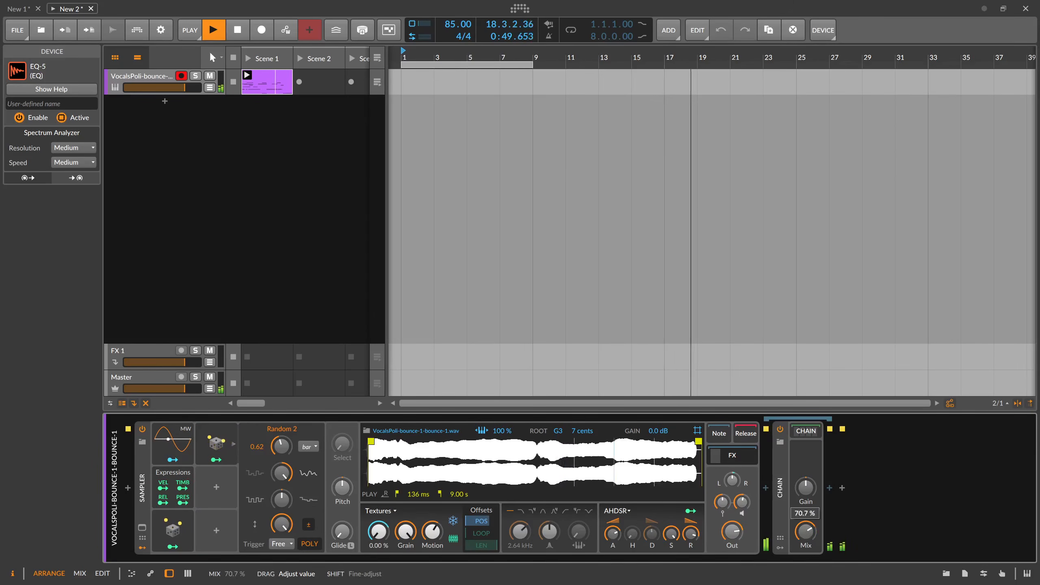
{"action": "left_click_drag", "start_coordinate": [741, 510], "coordinate": [741, 515]}
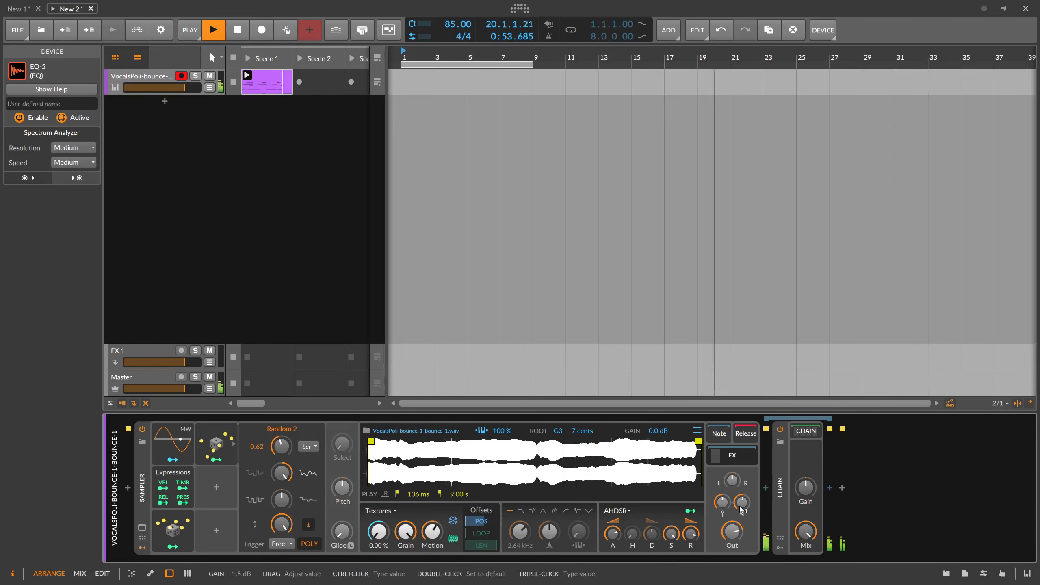
Step: Enable the arranger loop and extend its region from bar 1 to a length of 32 bars
{"action": "left_click", "coordinate": [571, 30]}
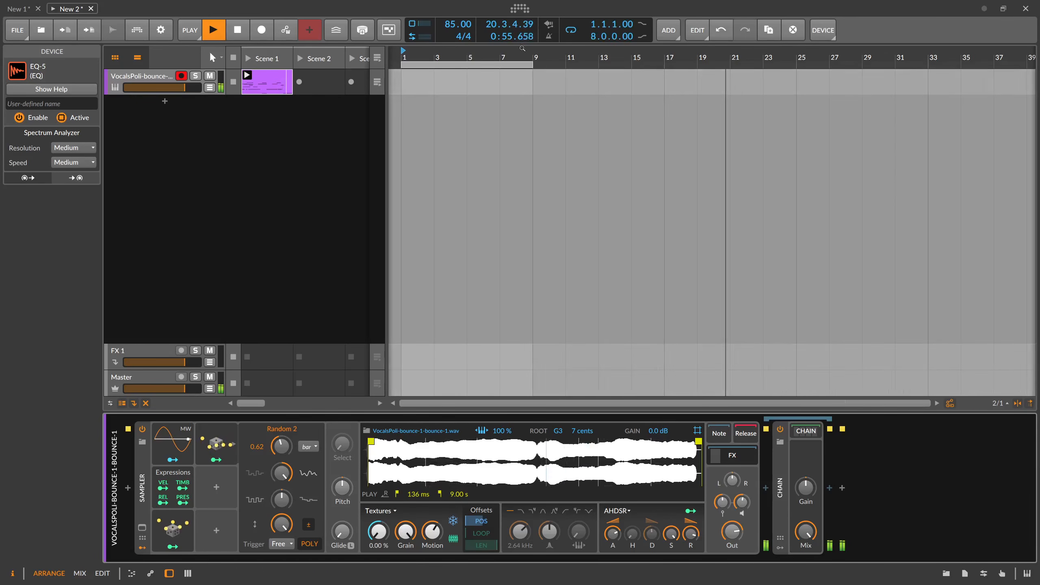
{"action": "scroll", "coordinate": [489, 56], "scroll_direction": "down", "scroll_amount": 2}
{"action": "left_click", "coordinate": [468, 64]}
{"action": "left_click_drag", "start_coordinate": [468, 64], "coordinate": [666, 64]}
{"action": "scroll", "coordinate": [490, 52], "scroll_direction": "down", "scroll_amount": 1}
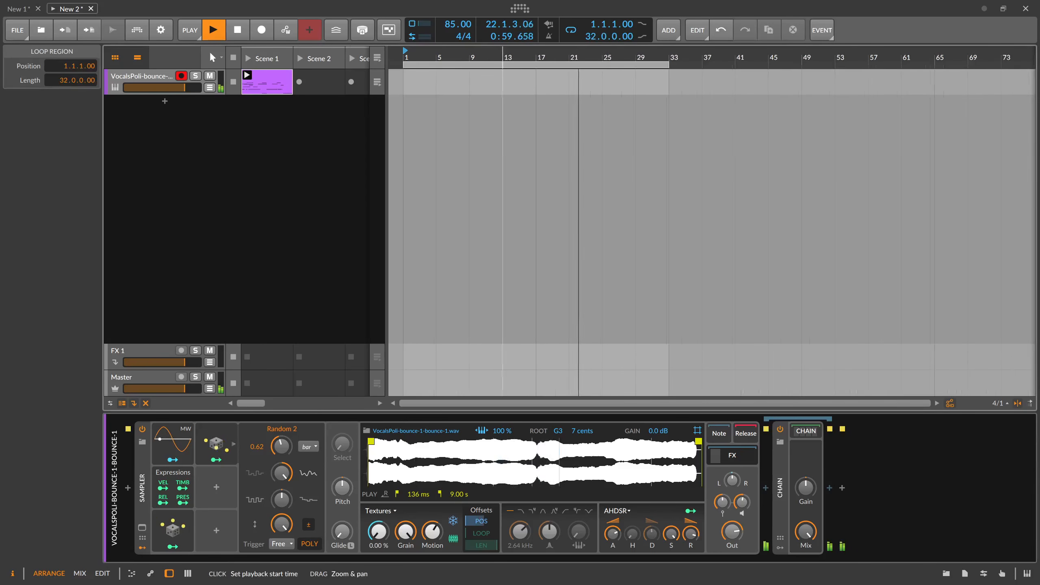
Step: Add a new instrument track with Bitwig's Polysynth below the vocal track and arm it for recording
{"action": "left_click", "coordinate": [184, 126]}
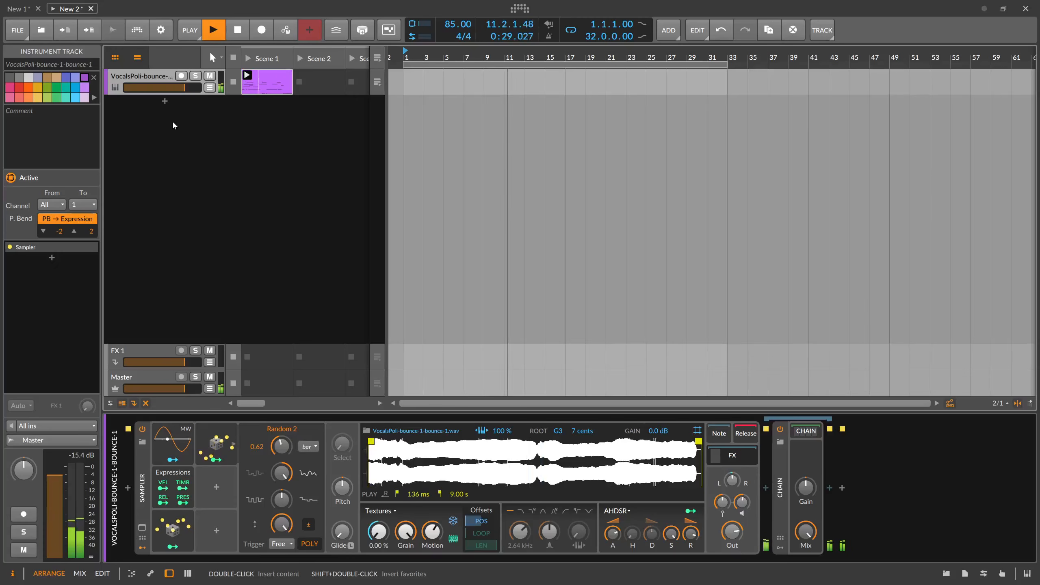
{"action": "double_click", "coordinate": [166, 103]}
{"action": "type", "text": "poly"}
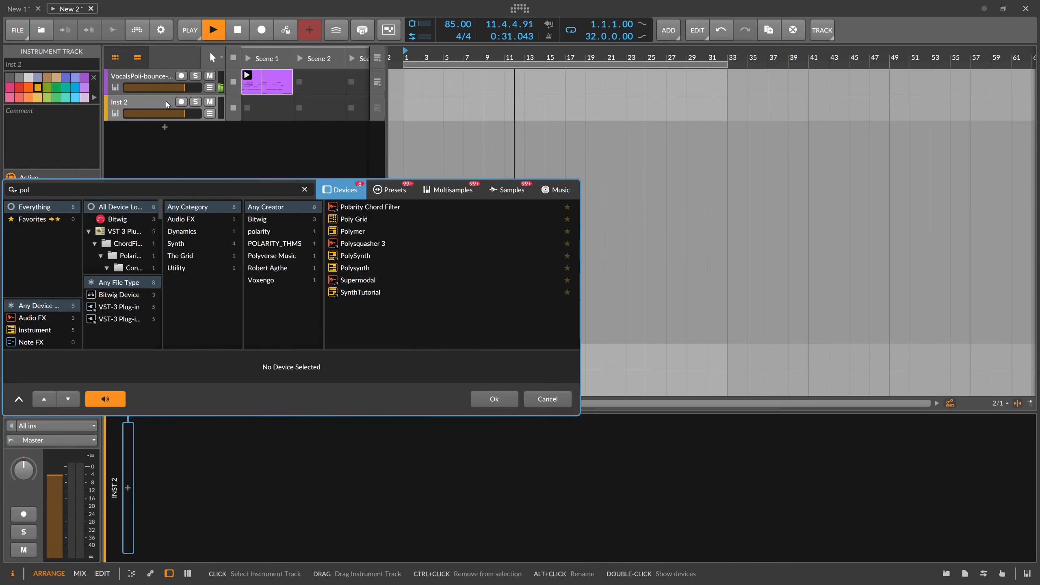
{"action": "key", "text": "Down"}
{"action": "key", "text": "Down"}
{"action": "key", "text": "Down"}
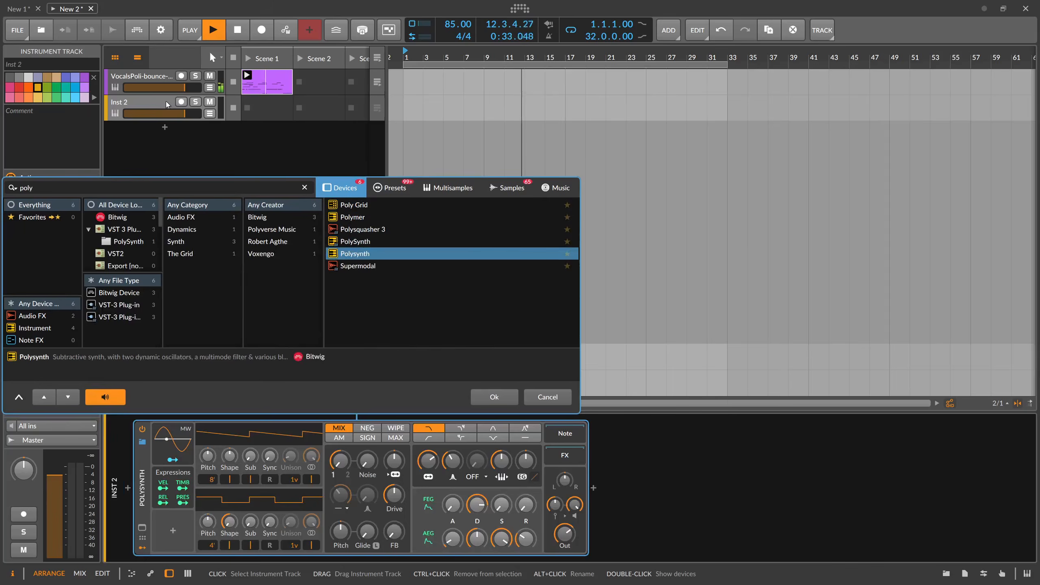
{"action": "key", "text": "Return"}
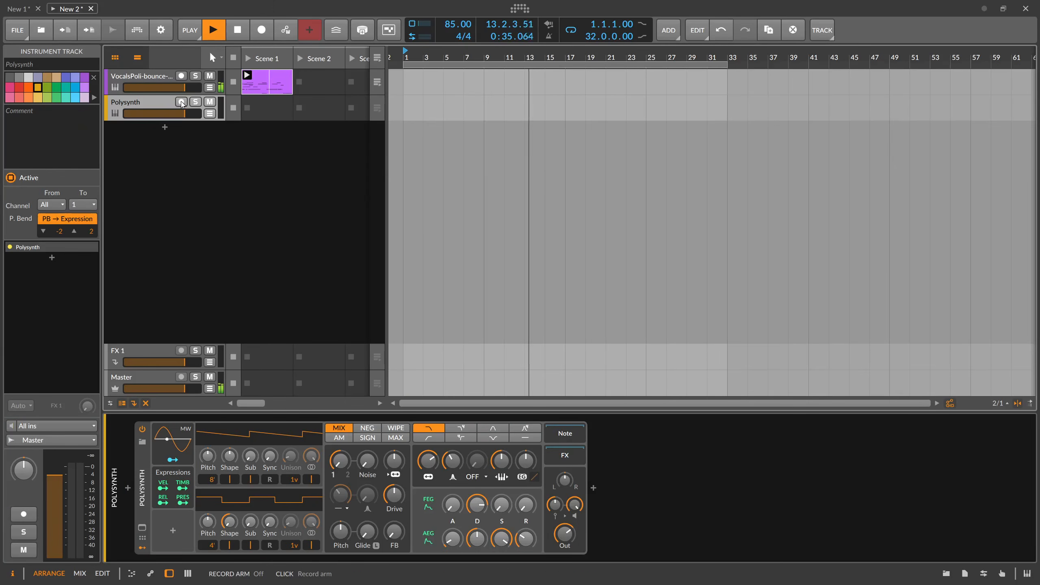
{"action": "left_click", "coordinate": [181, 101]}
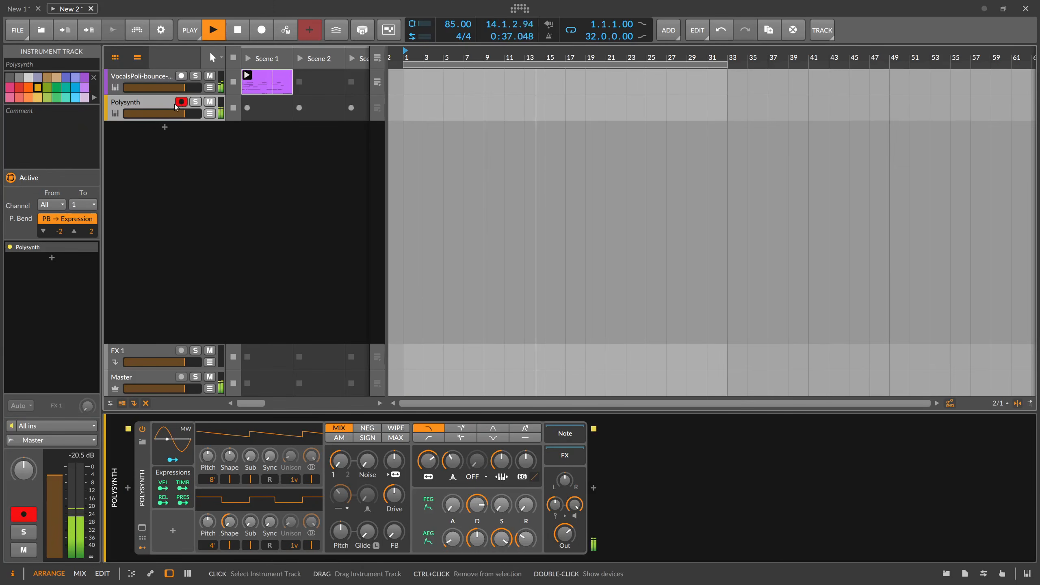
Step: Copy the vocal track's Chain behind Polysynth, and lengthen the attack and release of Polysynth's amplitude envelope
{"action": "left_click", "coordinate": [156, 82]}
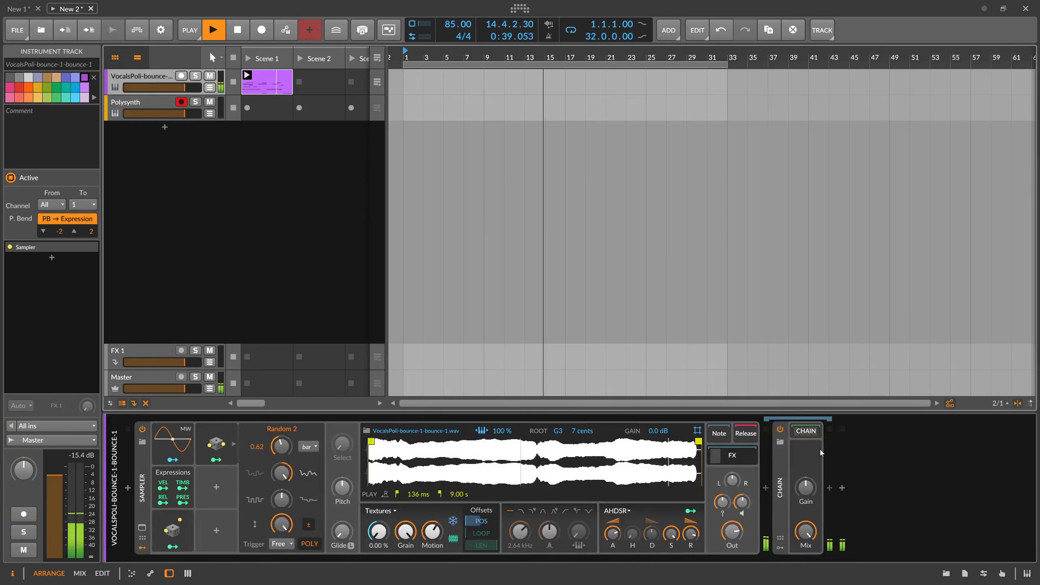
{"action": "left_click", "coordinate": [781, 480]}
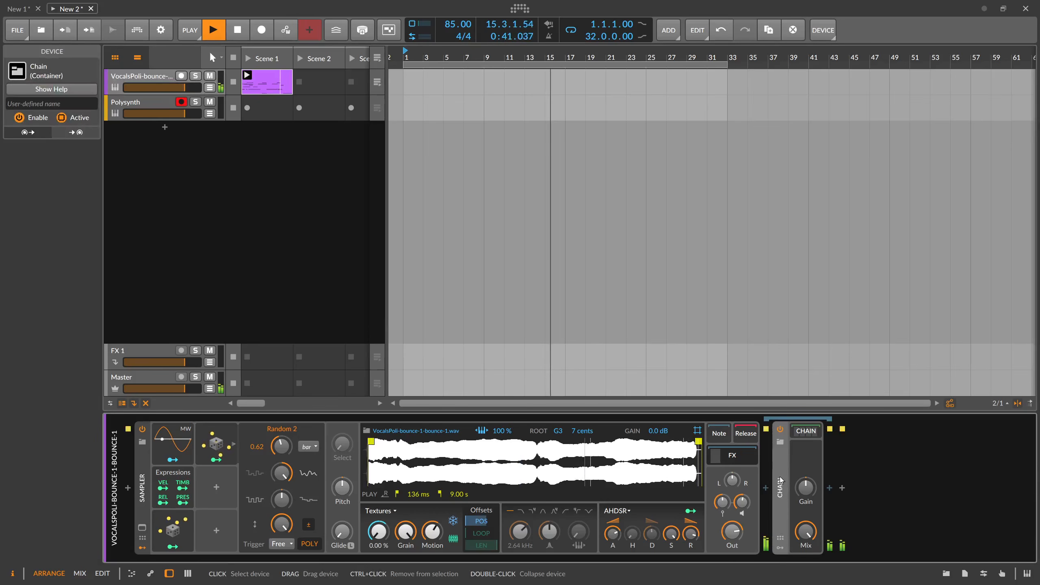
{"action": "left_click", "coordinate": [158, 106]}
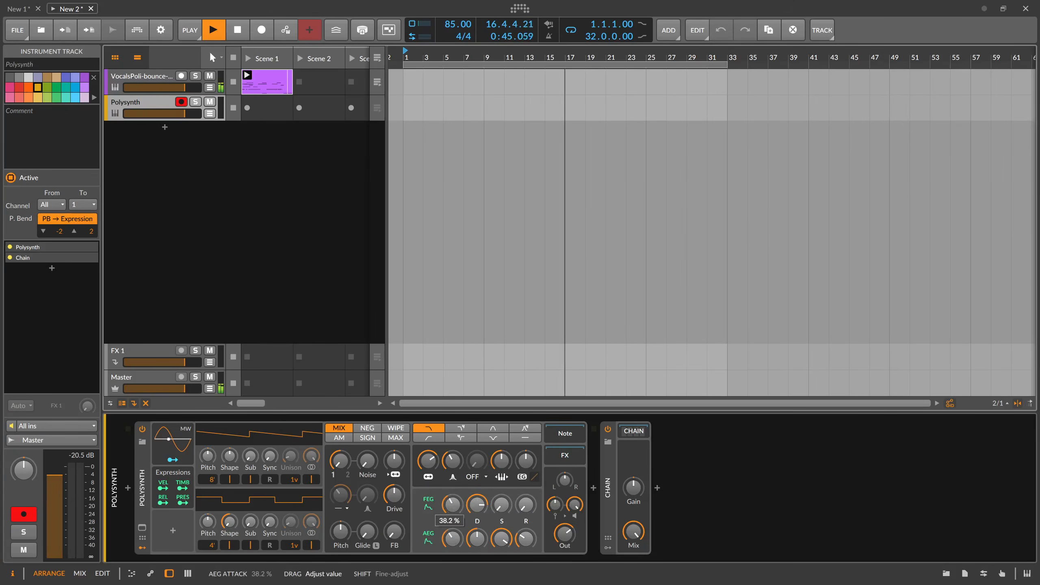
{"action": "left_click_drag", "start_coordinate": [526, 538], "coordinate": [526, 488]}
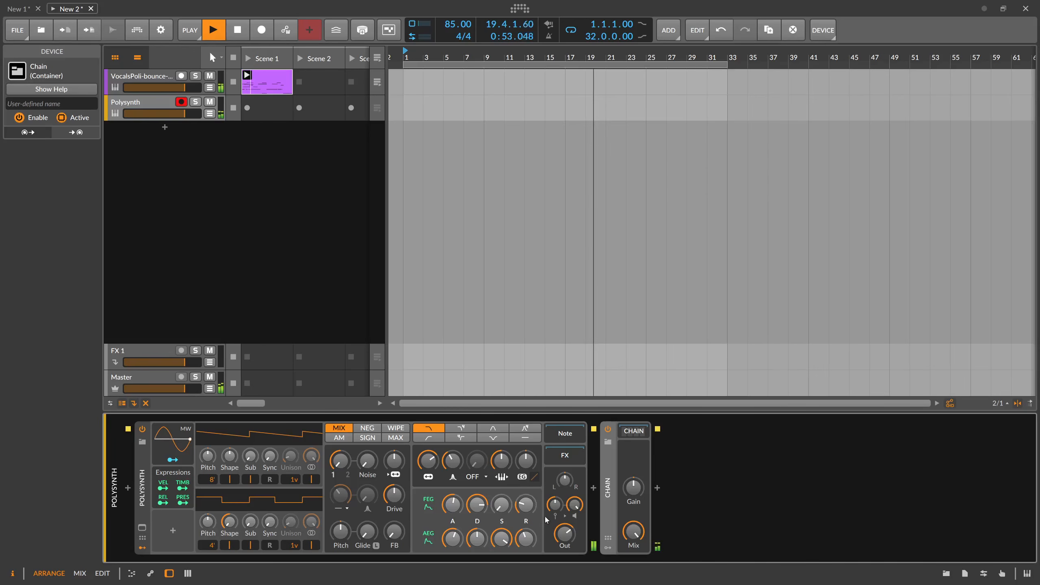
{"action": "left_click_drag", "start_coordinate": [565, 535], "coordinate": [565, 533]}
Step: Insert a Peak Limiter on the Master track and set its input gain to +9.5 dB
{"action": "left_click", "coordinate": [159, 378]}
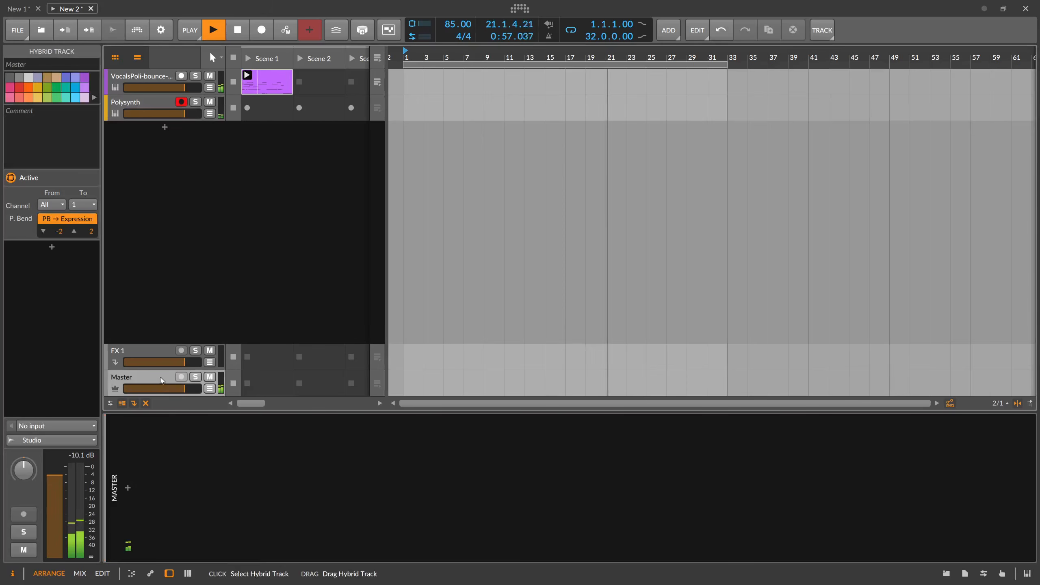
{"action": "left_click", "coordinate": [133, 487]}
{"action": "type", "text": "peak"}
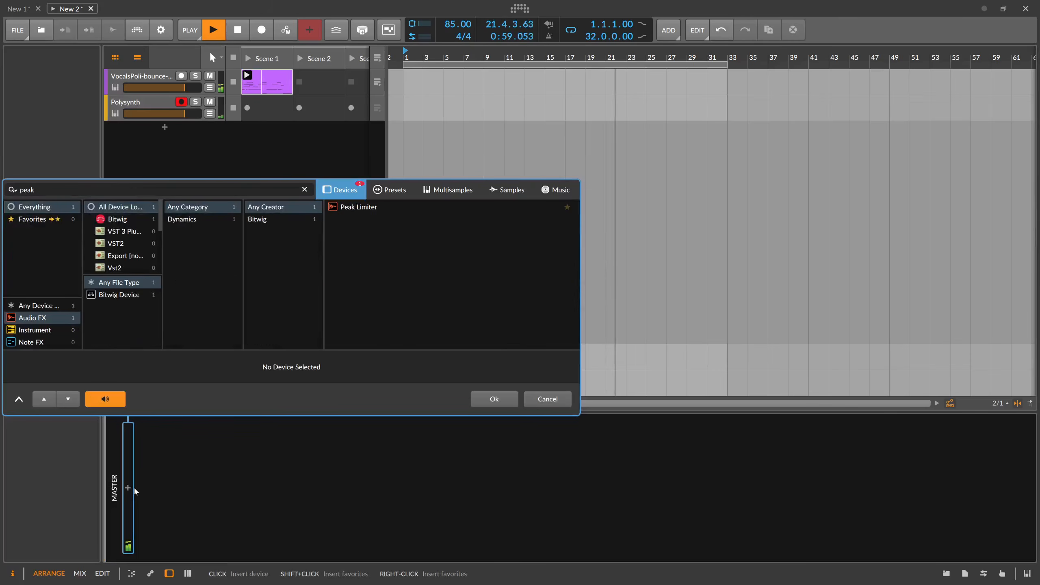
{"action": "key", "text": "Return"}
{"action": "left_click_drag", "start_coordinate": [170, 529], "coordinate": [171, 511]}
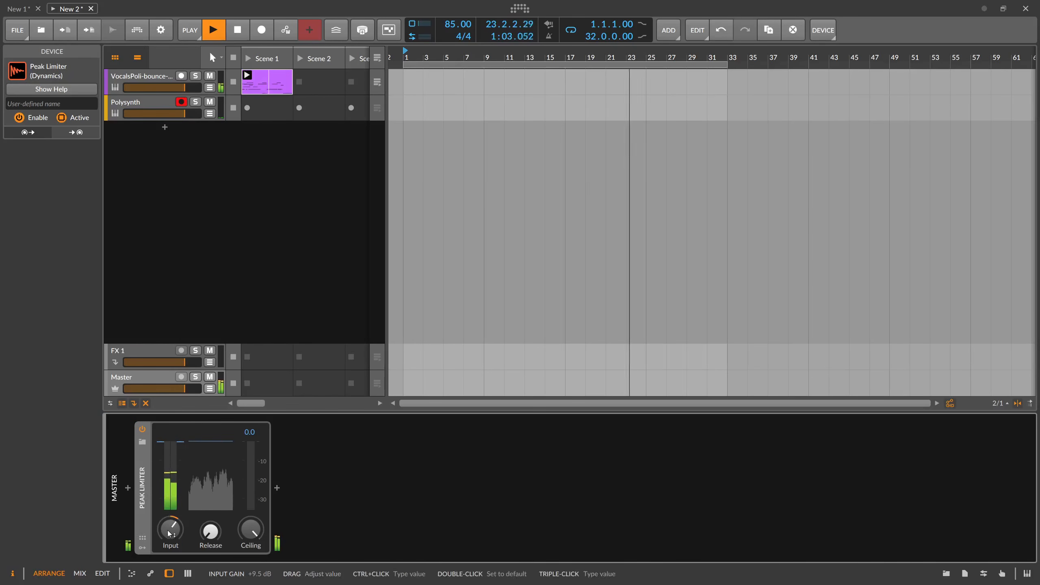
Step: Record a note clip into the Polysynth track's Scene 1 slot and open it in the note editor
{"action": "left_click", "coordinate": [239, 117]}
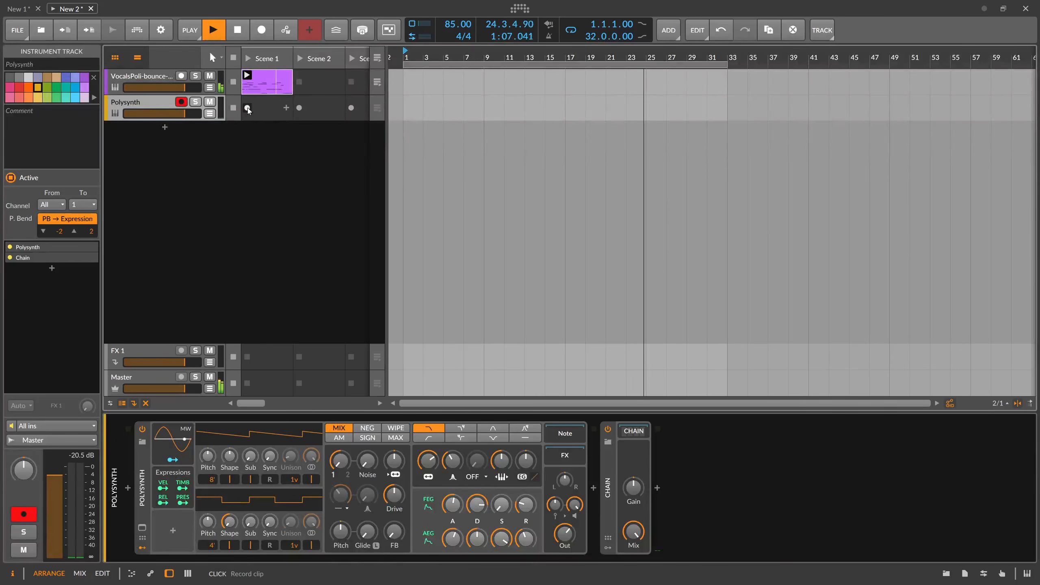
{"action": "left_click", "coordinate": [247, 109]}
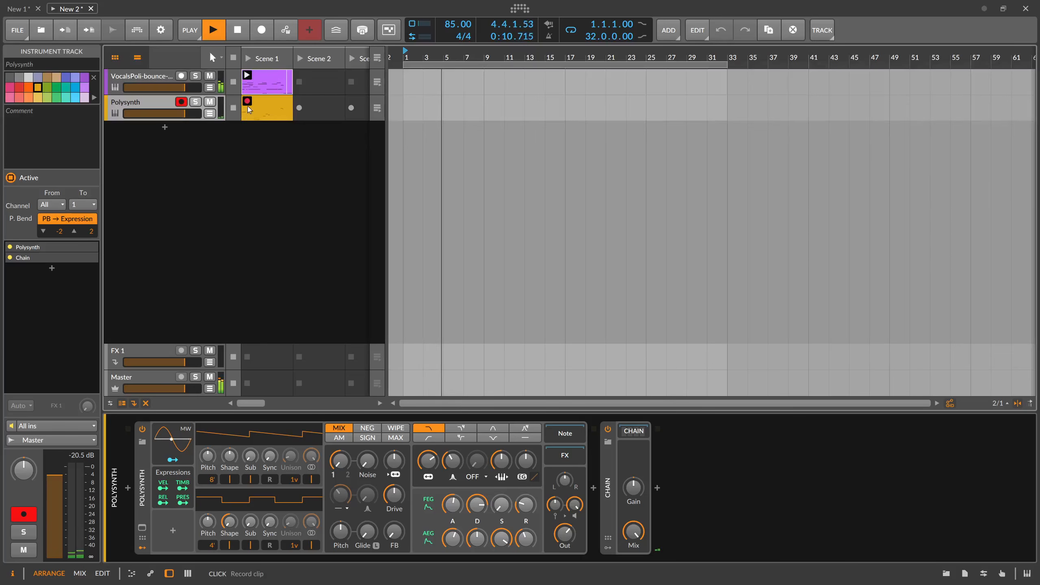
{"action": "double_click", "coordinate": [247, 106]}
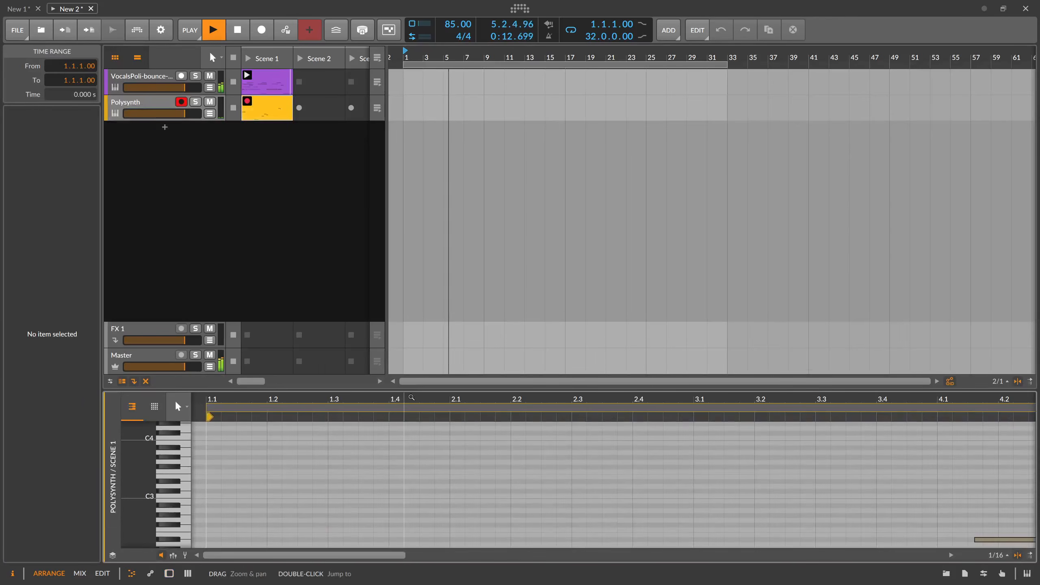
{"action": "left_click_drag", "start_coordinate": [412, 398], "coordinate": [576, 459]}
{"action": "left_click_drag", "start_coordinate": [524, 400], "coordinate": [505, 380]}
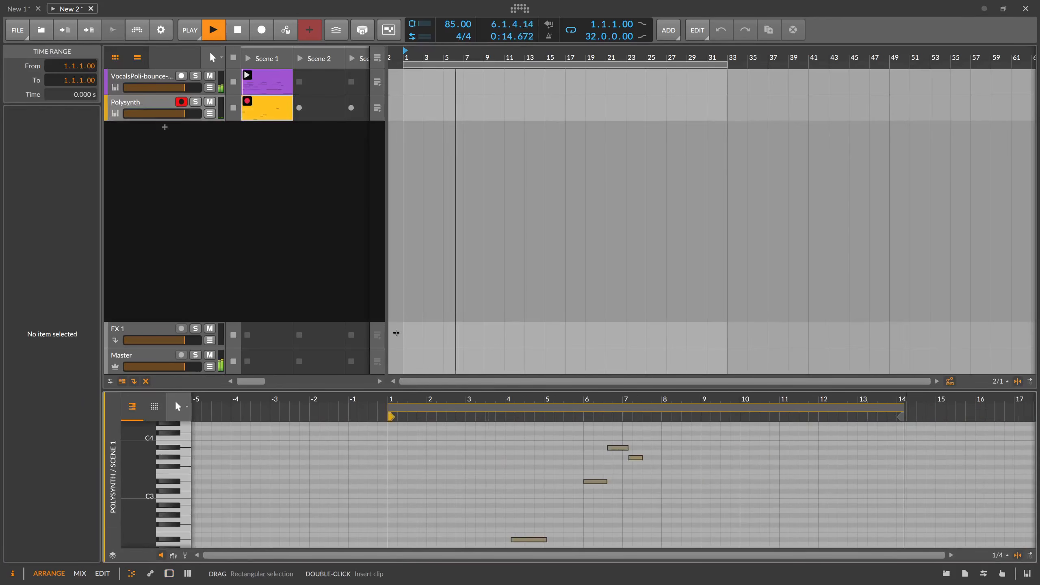
{"action": "scroll", "coordinate": [432, 480], "scroll_direction": "down", "scroll_amount": 3}
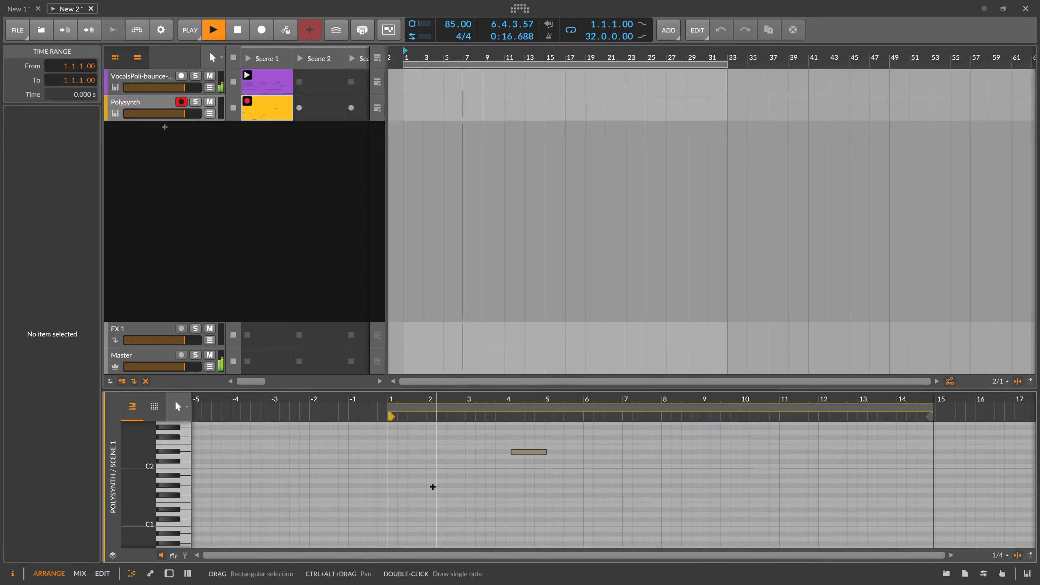
Step: Select all notes in the Polysynth clip and set their chance operator to about 40.7 %
{"action": "key", "text": "ctrl+a"}
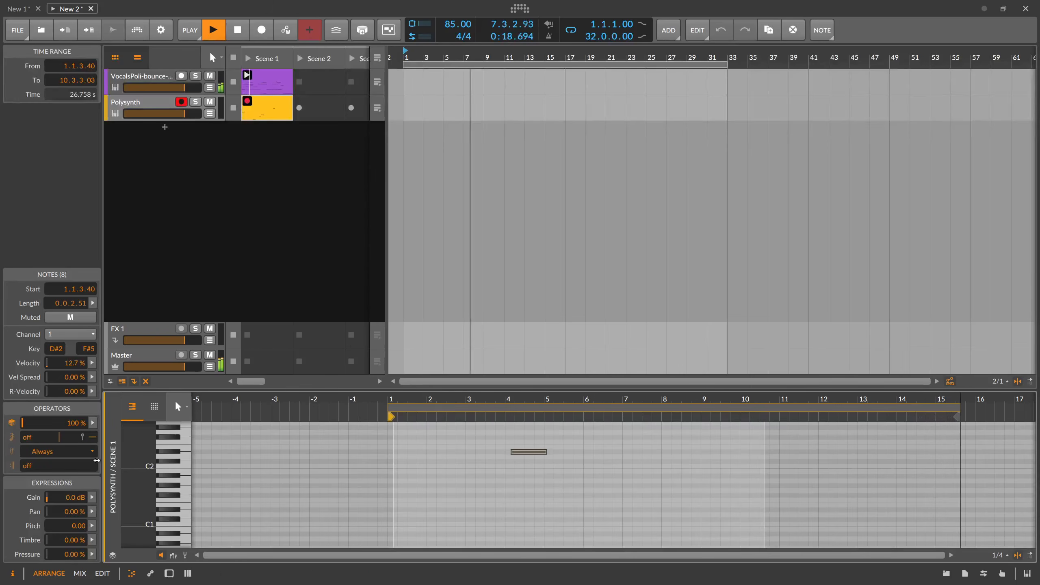
{"action": "left_click_drag", "start_coordinate": [57, 423], "coordinate": [57, 445]}
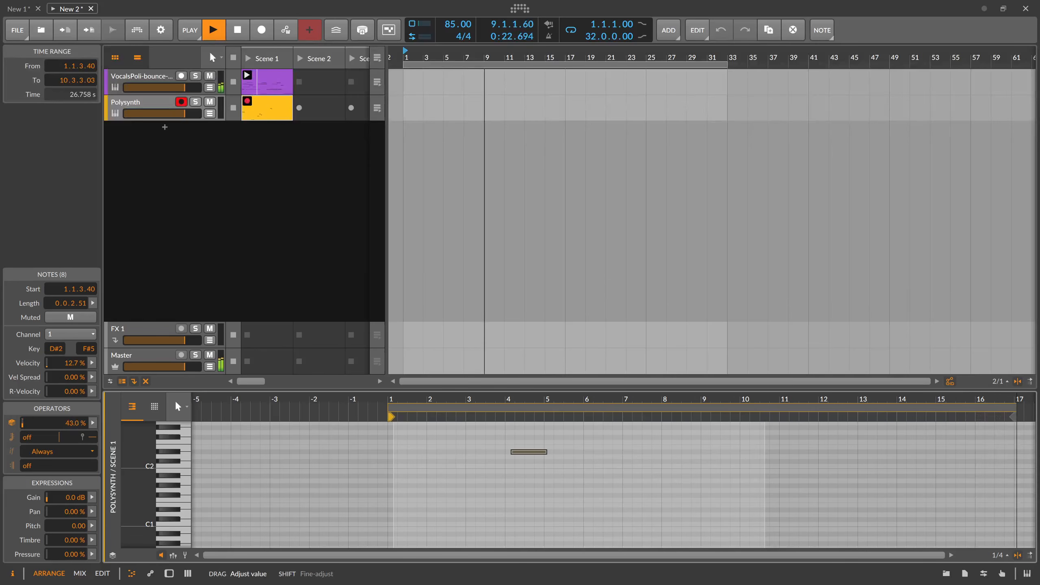
{"action": "scroll", "coordinate": [450, 478], "scroll_direction": "up", "scroll_amount": 10}
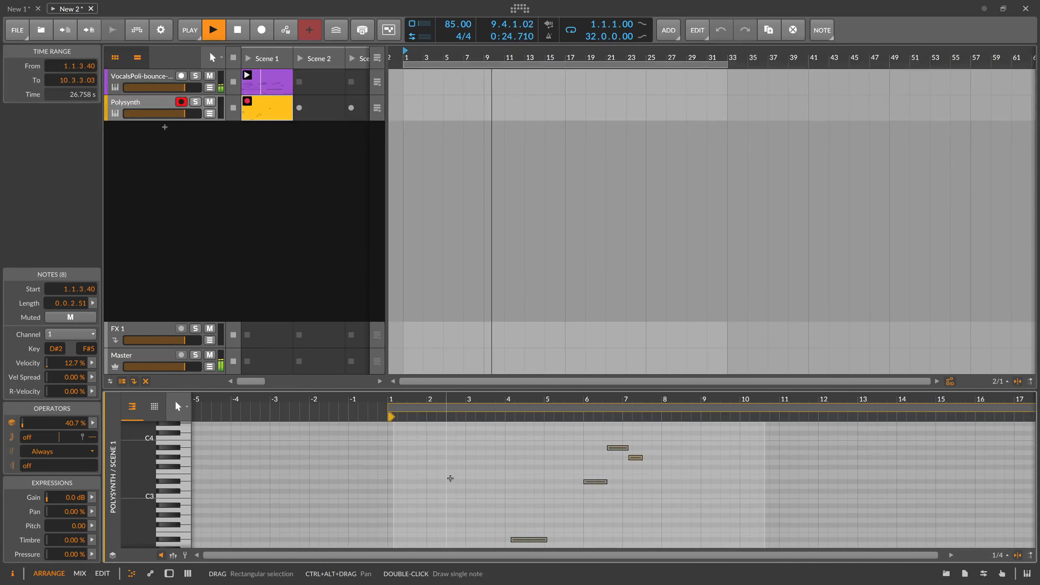
Step: Finish recording the Polysynth clip so it plays back, and set Polysynth's output to about -13.8 dB
{"action": "double_click", "coordinate": [329, 290]}
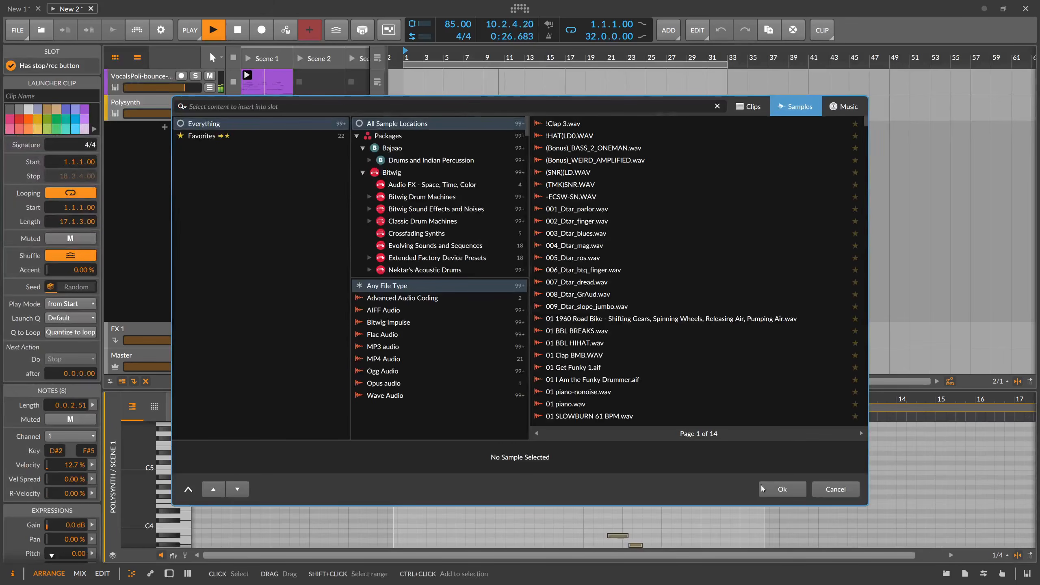
{"action": "left_click", "coordinate": [836, 497]}
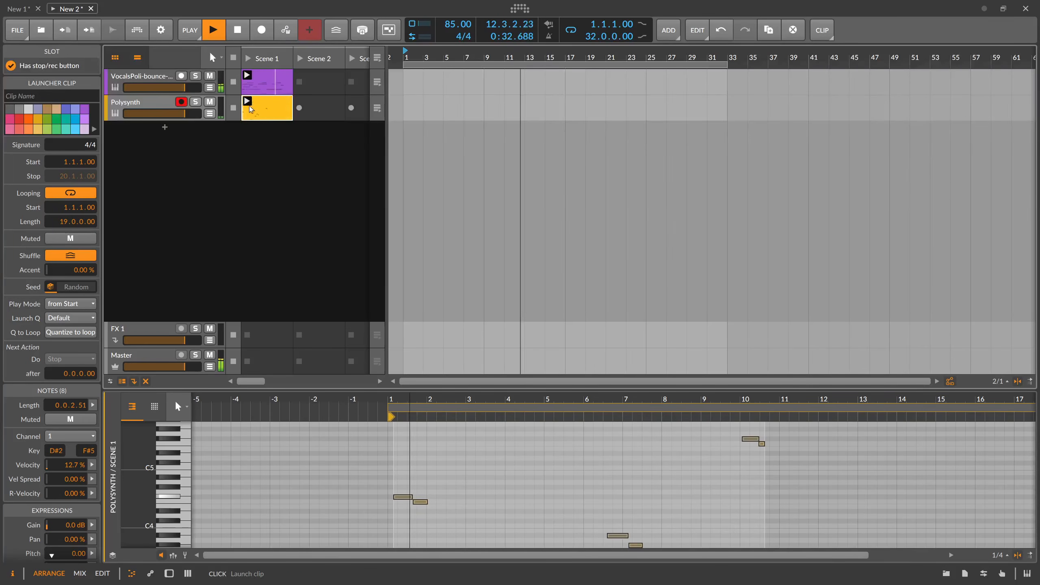
{"action": "key", "text": "d"}
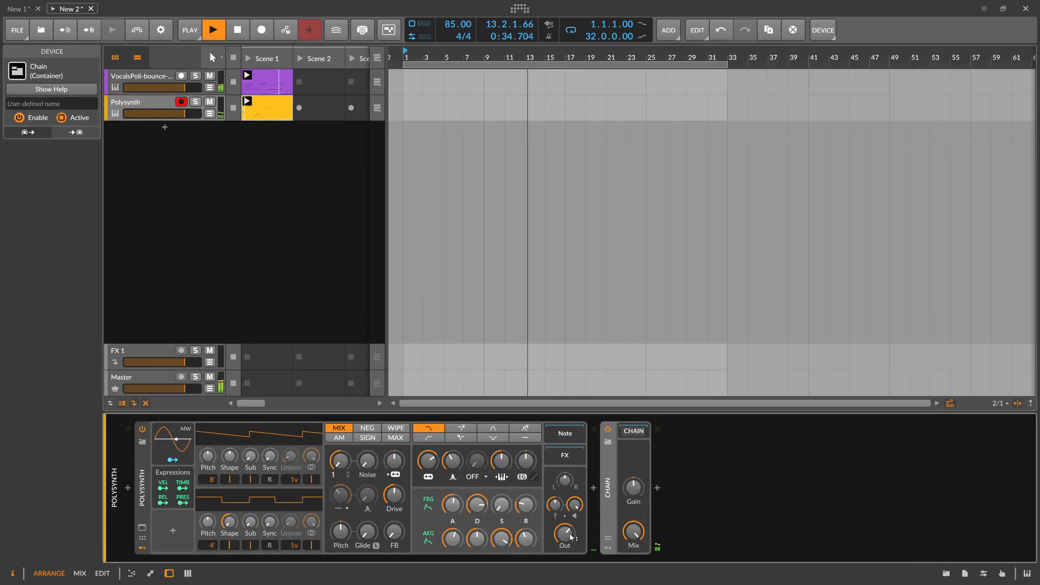
{"action": "left_click_drag", "start_coordinate": [572, 537], "coordinate": [572, 540]}
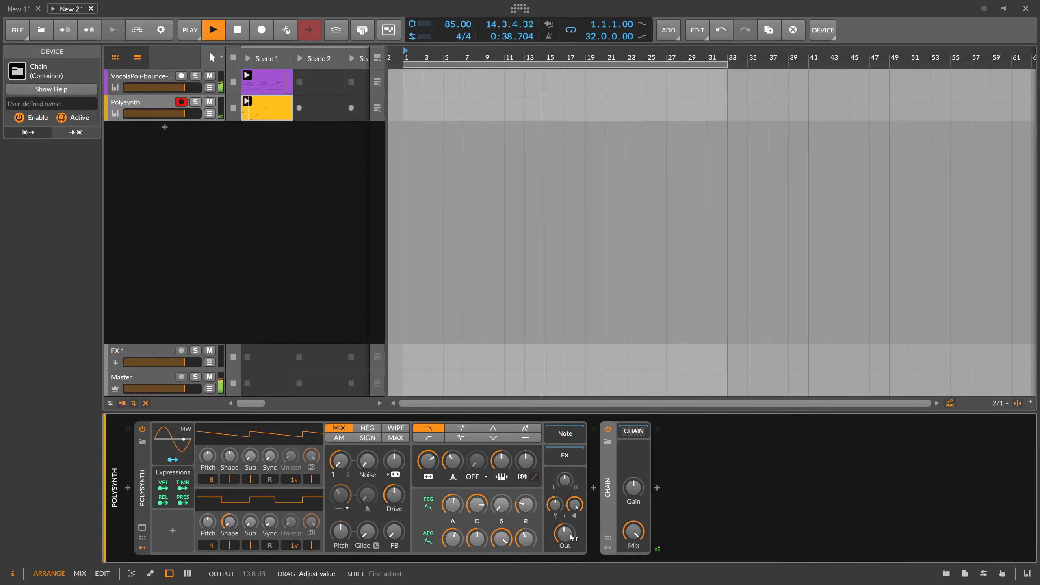
Step: Move the arranger's playback start position to bar 2
{"action": "mouse_move", "coordinate": [423, 57]}
{"action": "left_mouse_down"}
{"action": "mouse_move", "coordinate": [423, 84]}
{"action": "mouse_move", "coordinate": [435, 57]}
{"action": "left_mouse_up"}
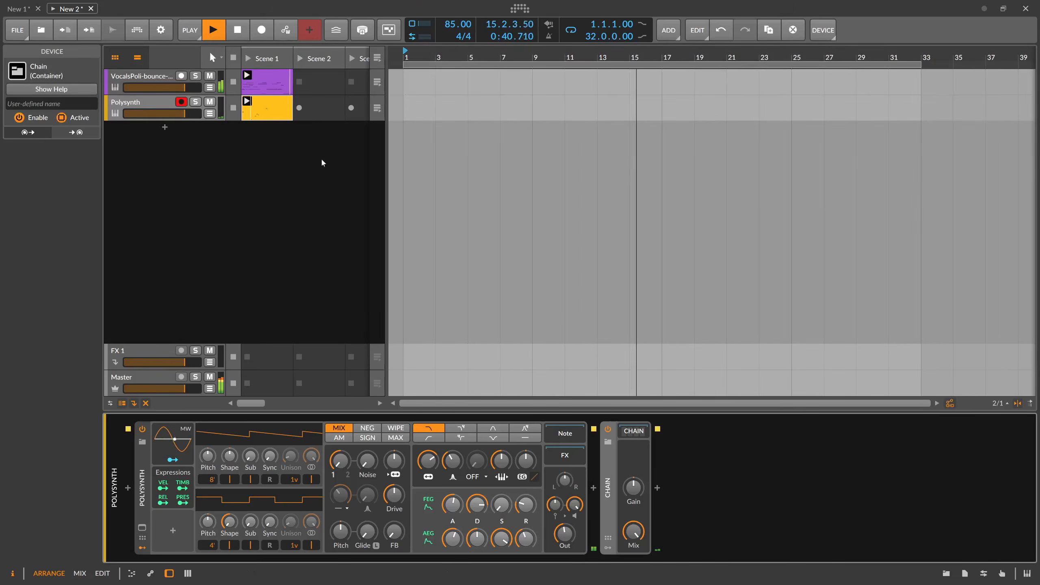
{"action": "left_click", "coordinate": [322, 161]}
{"action": "left_click", "coordinate": [421, 59]}
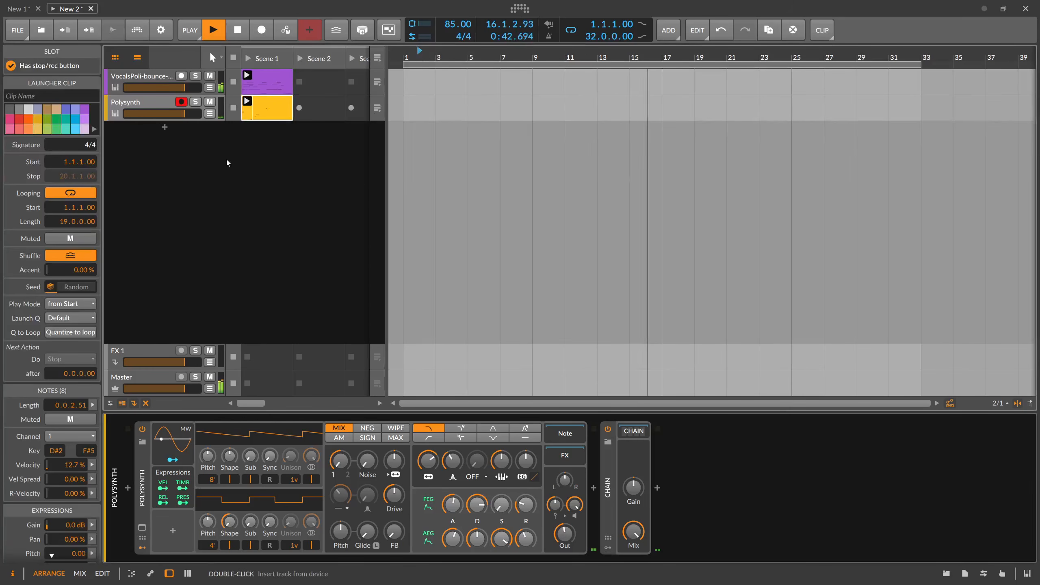
Step: Add a new instrument track with Polymer below the Polysynth track
{"action": "double_click", "coordinate": [166, 132]}
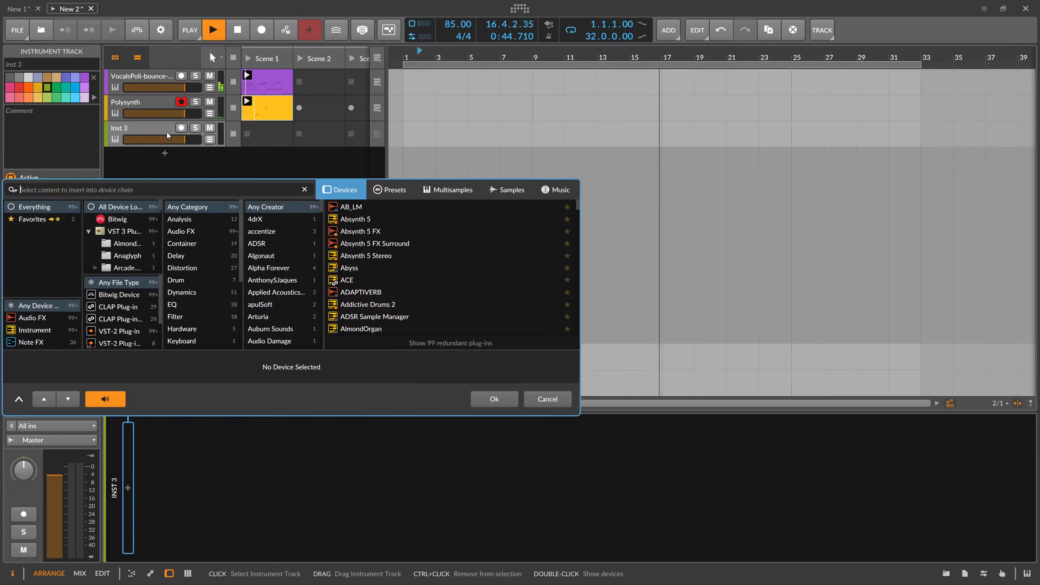
{"action": "type", "text": "poly"}
{"action": "key", "text": "Down"}
{"action": "key", "text": "Down"}
{"action": "key", "text": "Down"}
{"action": "key", "text": "Down"}
{"action": "key", "text": "Down"}
{"action": "key", "text": "Up"}
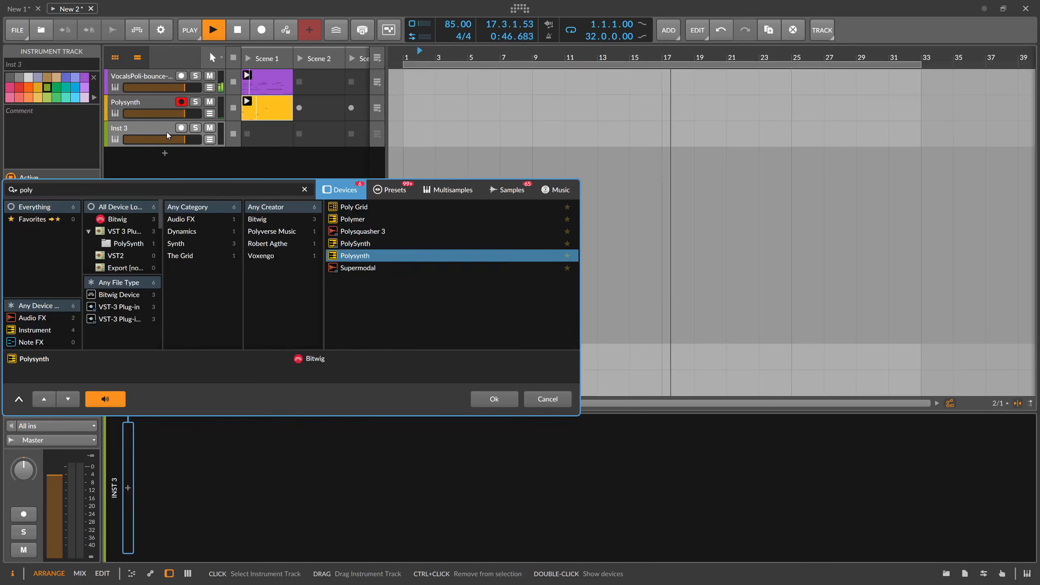
{"action": "key", "text": "Up"}
{"action": "key", "text": "Up"}
{"action": "key", "text": "Up"}
{"action": "key", "text": "Return"}
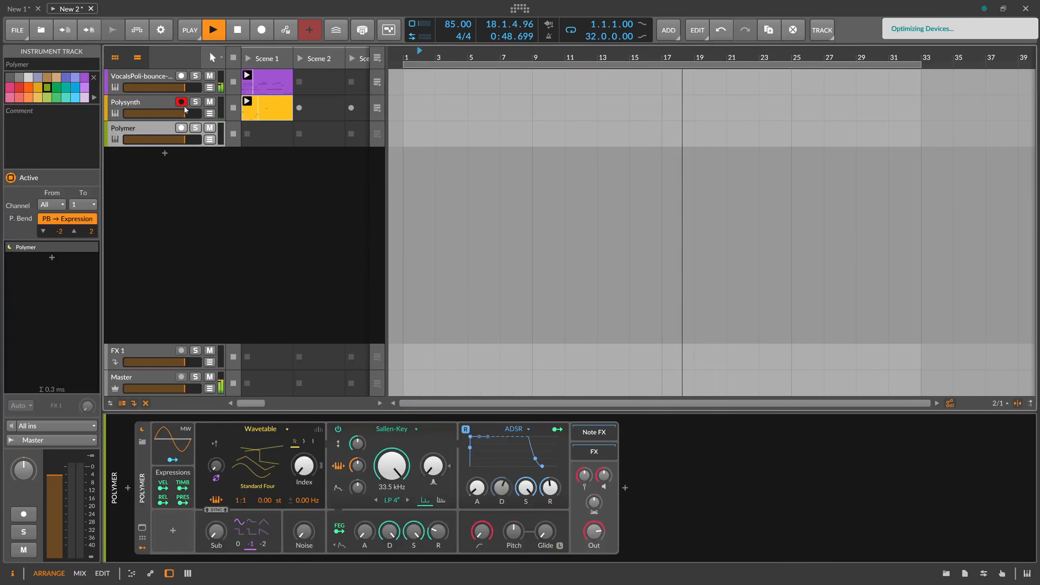
Step: Create a clip in the Polymer track's Scene 1 slot and draw 1/16 notes D#3, A#3 and G#3 at its start
{"action": "double_click", "coordinate": [263, 132]}
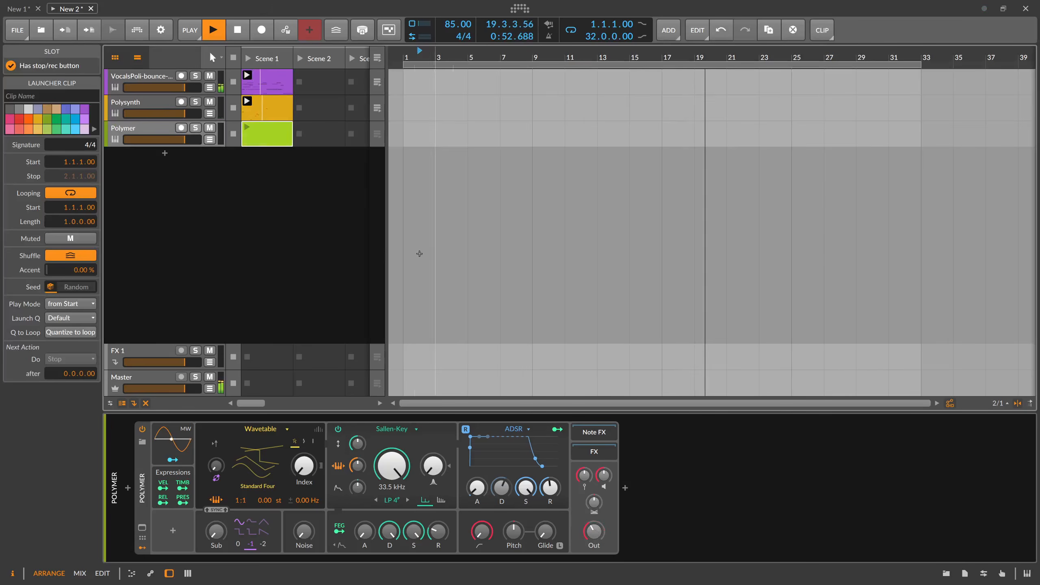
{"action": "double_click", "coordinate": [263, 140]}
{"action": "left_click", "coordinate": [217, 466]}
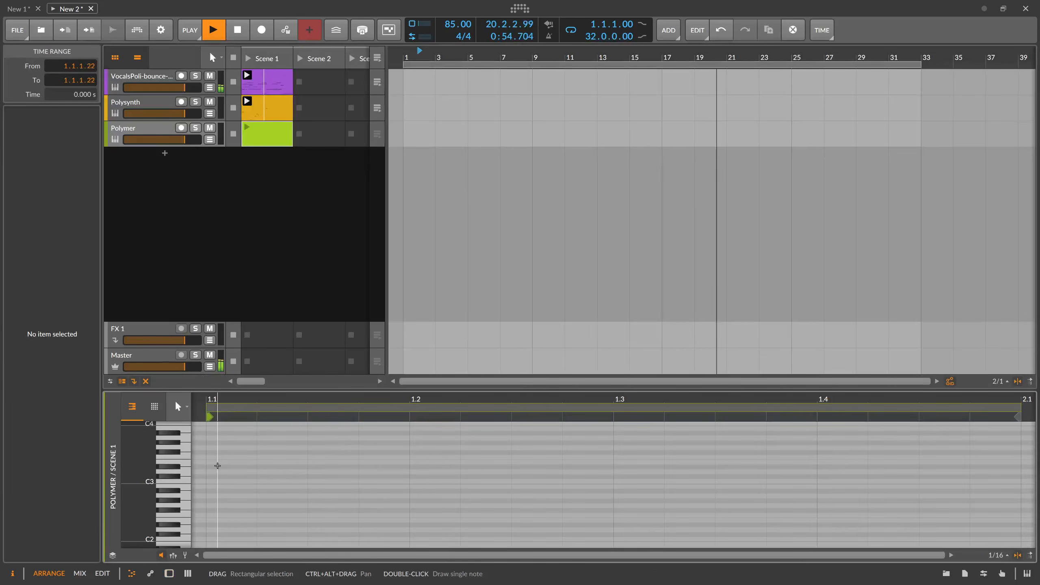
{"action": "double_click", "coordinate": [218, 466]}
{"action": "scroll", "coordinate": [219, 466], "scroll_direction": "up", "scroll_amount": 2}
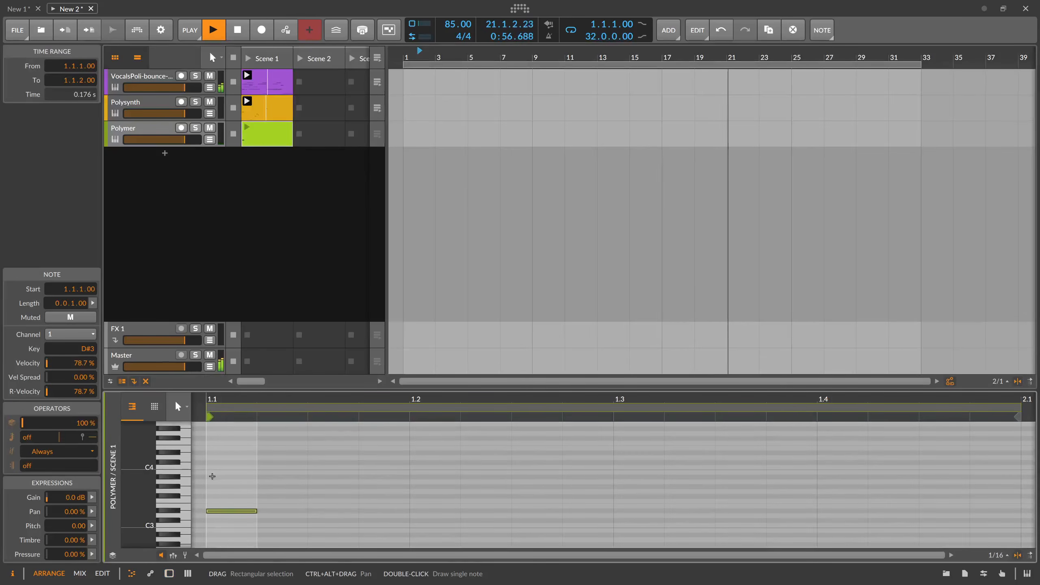
{"action": "double_click", "coordinate": [212, 476]}
{"action": "double_click", "coordinate": [213, 487]}
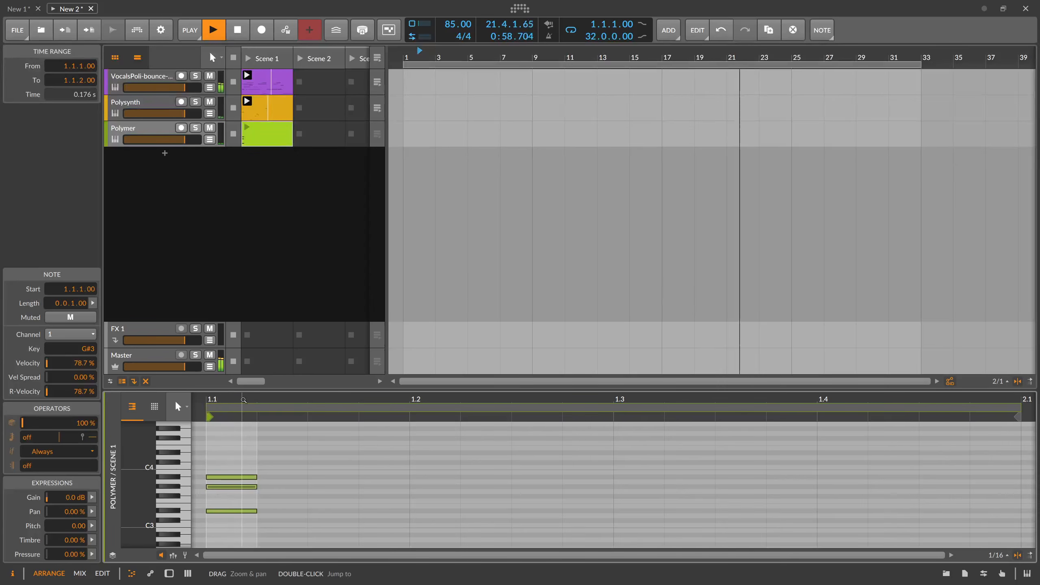
Step: Add a D#2 note at the start of the Polymer clip and lengthen all four notes to one full bar
{"action": "left_click_drag", "start_coordinate": [243, 399], "coordinate": [313, 423]}
{"action": "scroll", "coordinate": [286, 520], "scroll_direction": "down", "scroll_amount": 2}
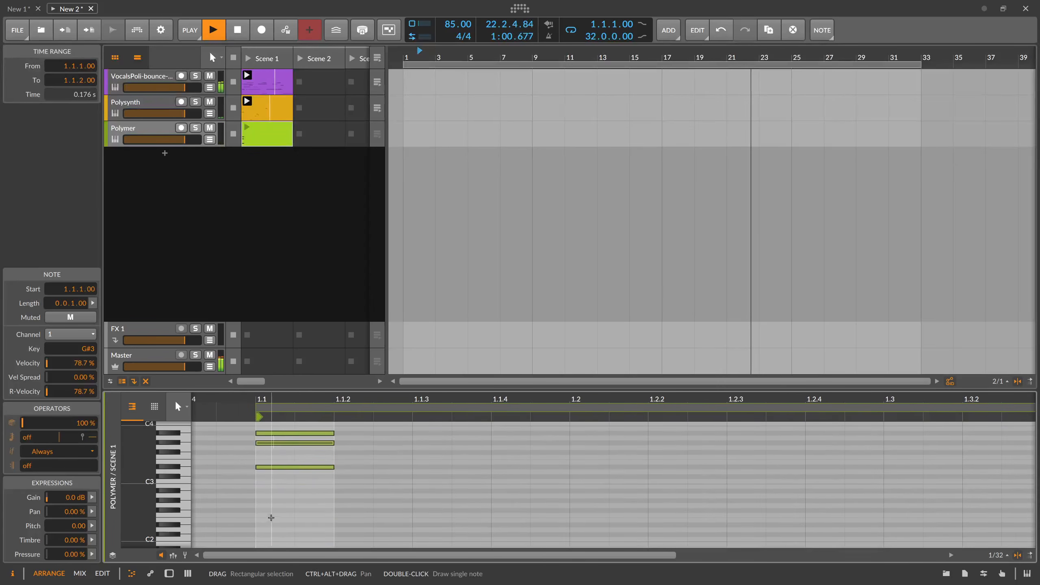
{"action": "double_click", "coordinate": [269, 524]}
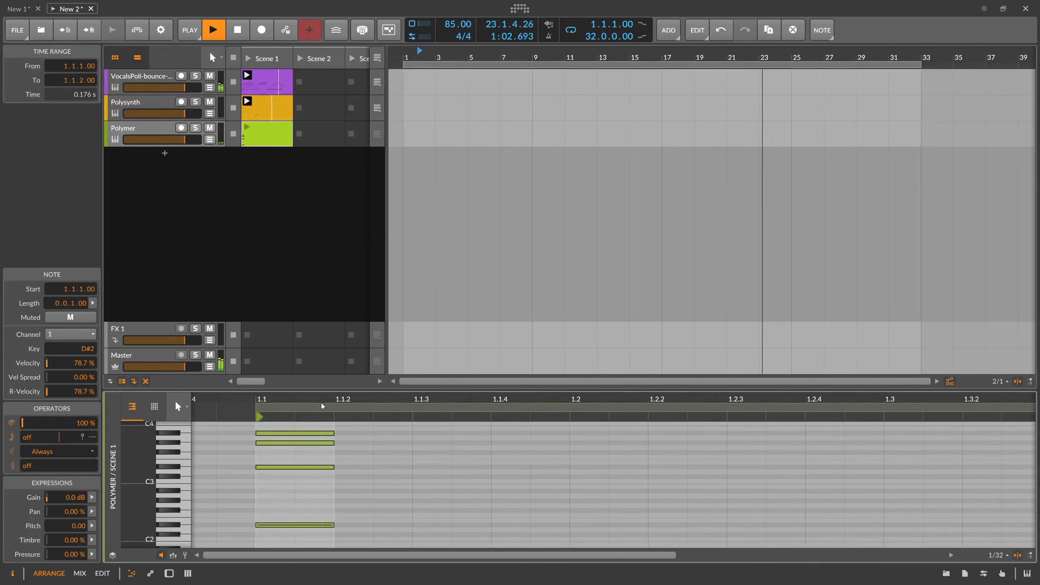
{"action": "left_click_drag", "start_coordinate": [321, 399], "coordinate": [312, 383]}
{"action": "left_click_drag", "start_coordinate": [309, 427], "coordinate": [1028, 525]}
{"action": "left_click_drag", "start_coordinate": [831, 397], "coordinate": [738, 413]}
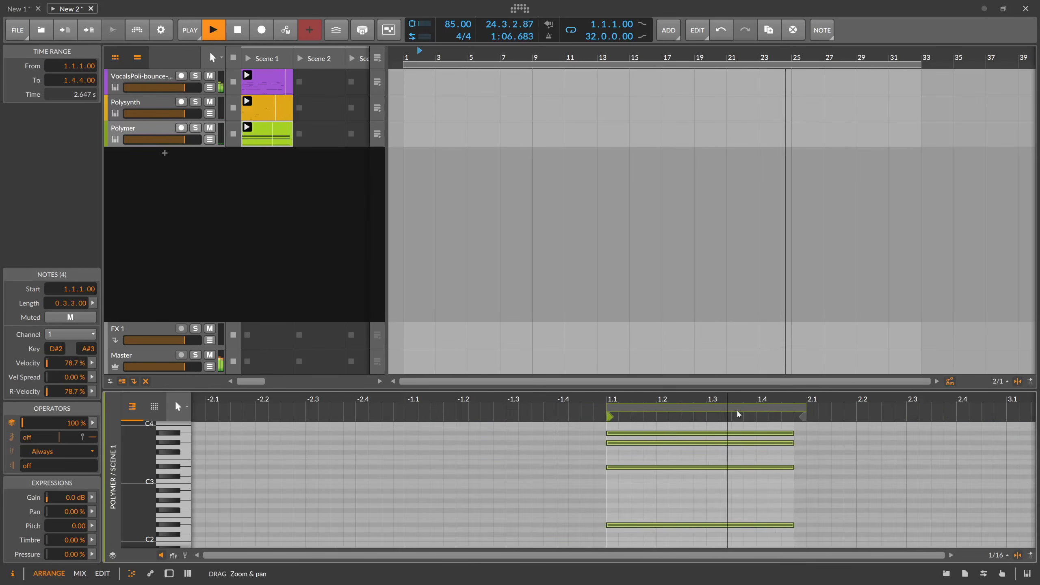
{"action": "left_click_drag", "start_coordinate": [793, 525], "coordinate": [806, 525]}
{"action": "key", "text": "space"}
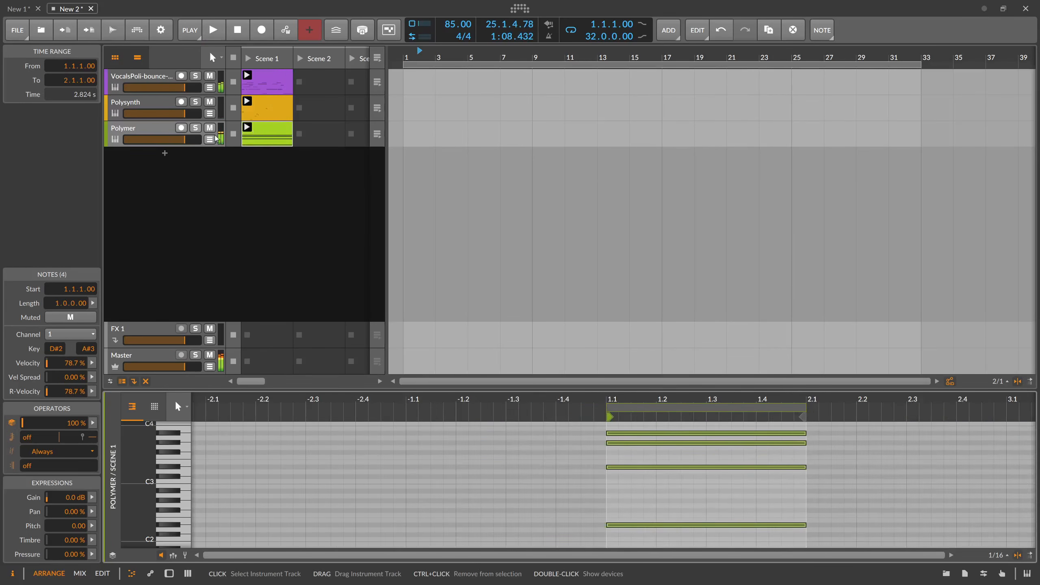
Step: Insert an Arpeggiator before Polymer, choose its note order pattern and start playback
{"action": "double_click", "coordinate": [216, 138]}
{"action": "left_click", "coordinate": [128, 489]}
{"action": "type", "text": "ar"}
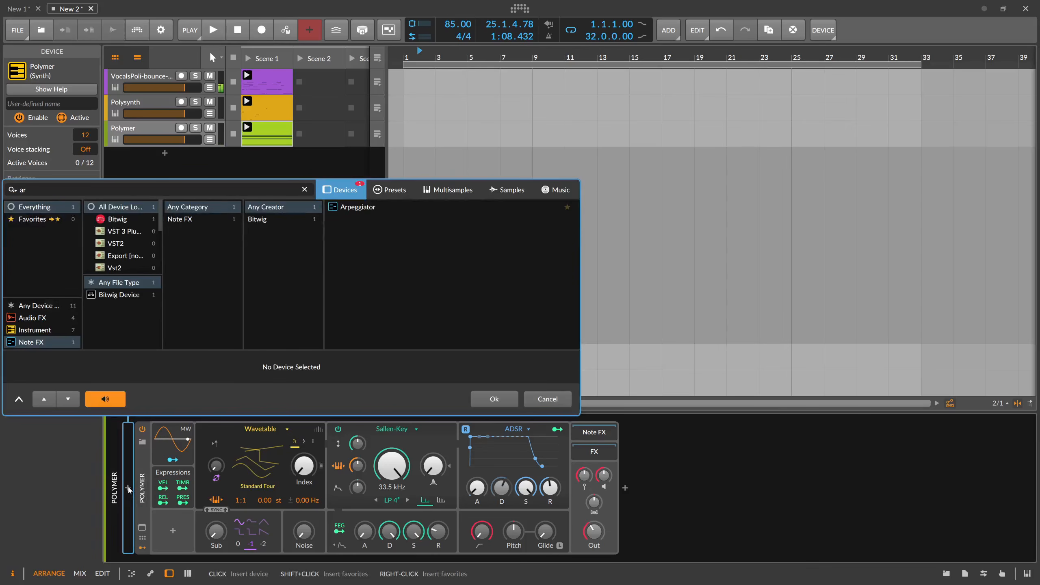
{"action": "key", "text": "Down"}
{"action": "key", "text": "Return"}
{"action": "left_click", "coordinate": [164, 431]}
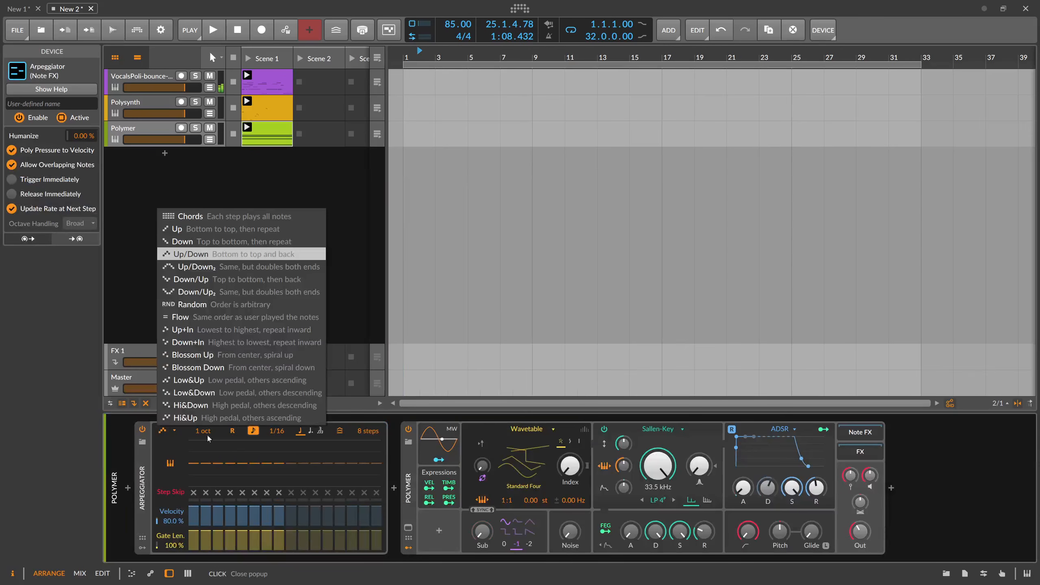
{"action": "left_click", "coordinate": [220, 335]}
{"action": "key", "text": "space"}
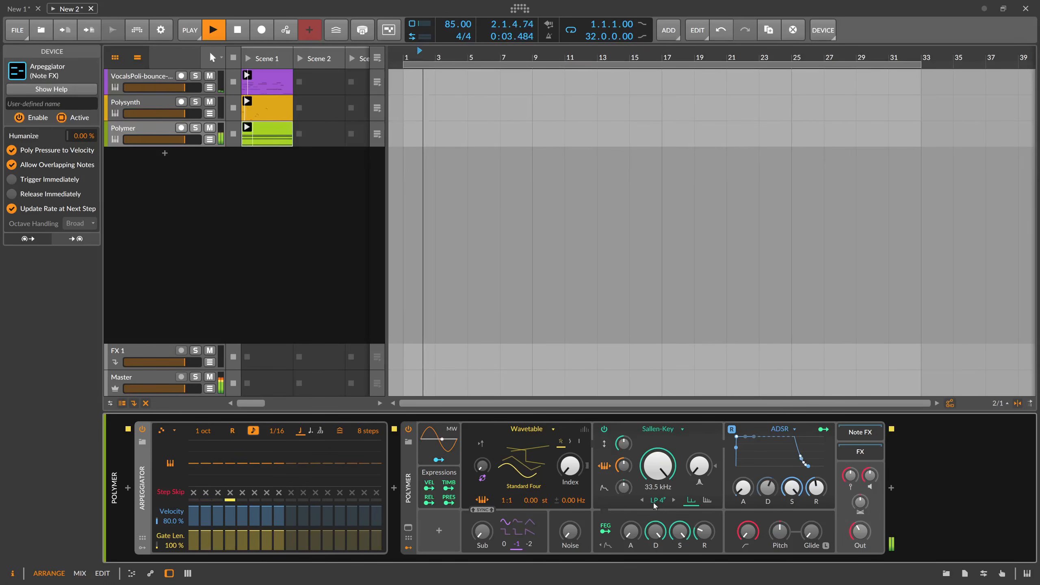
Step: Reset Polymer's filter keytracking, shape the amp envelope with low sustain and about 1.57 s decay, and set the filter cutoff to 262 Hz
{"action": "key", "text": "space"}
{"action": "mouse_move", "coordinate": [656, 532]}
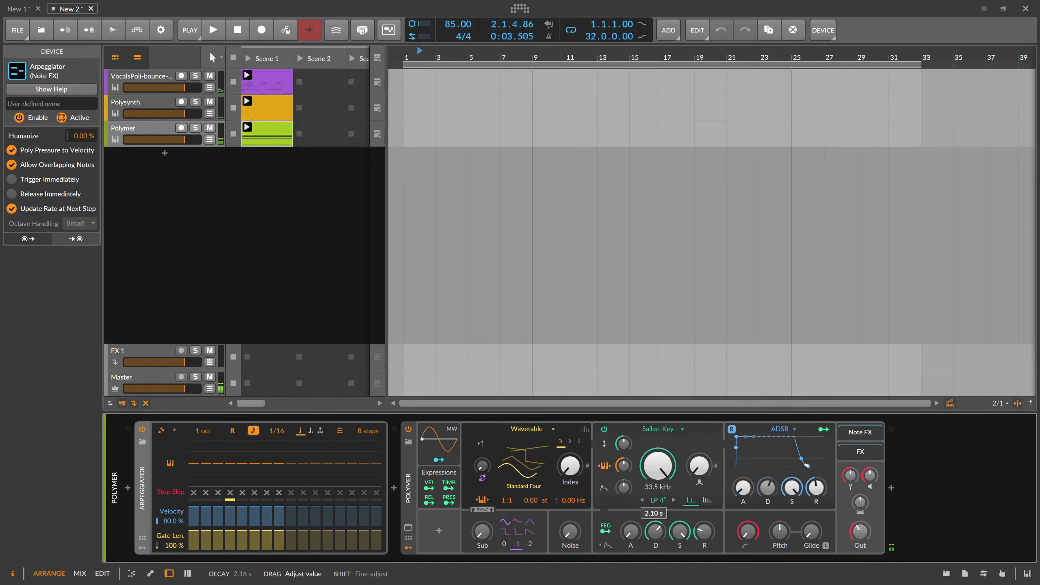
{"action": "double_click", "coordinate": [626, 460]}
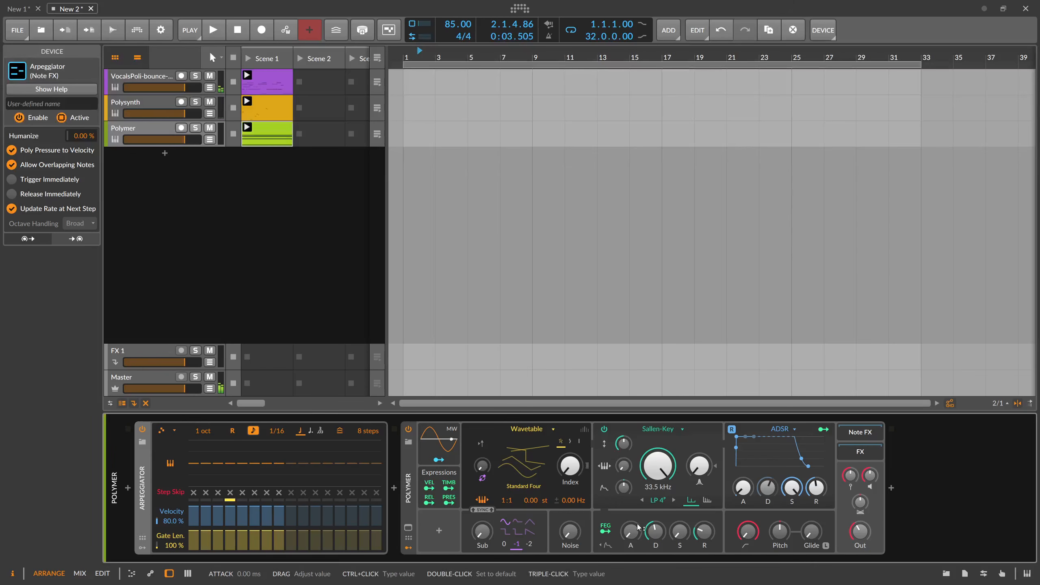
{"action": "left_click_drag", "start_coordinate": [792, 487], "coordinate": [791, 496]}
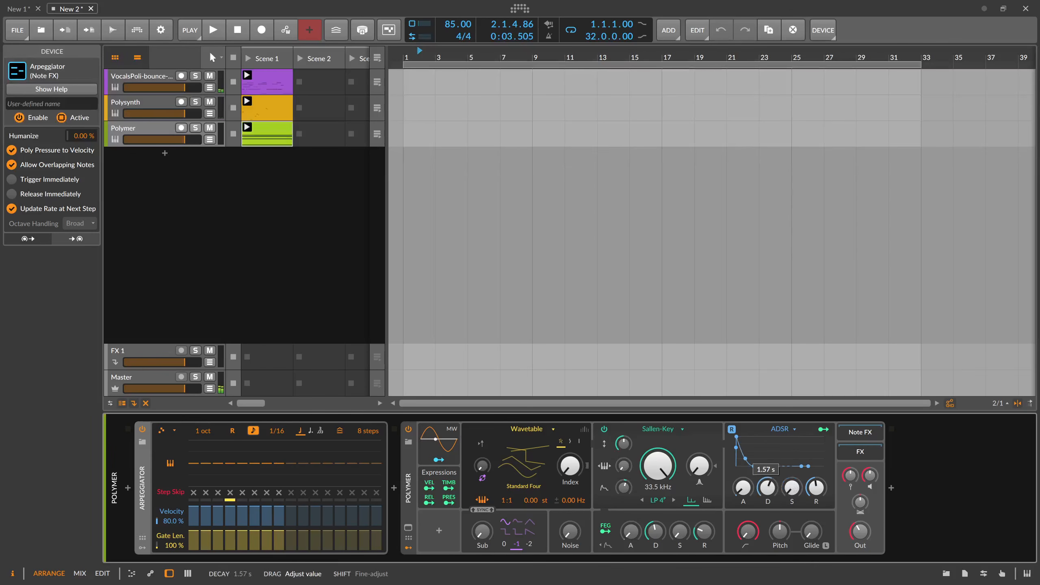
{"action": "left_click_drag", "start_coordinate": [658, 470], "coordinate": [657, 521]}
{"action": "key", "text": "space"}
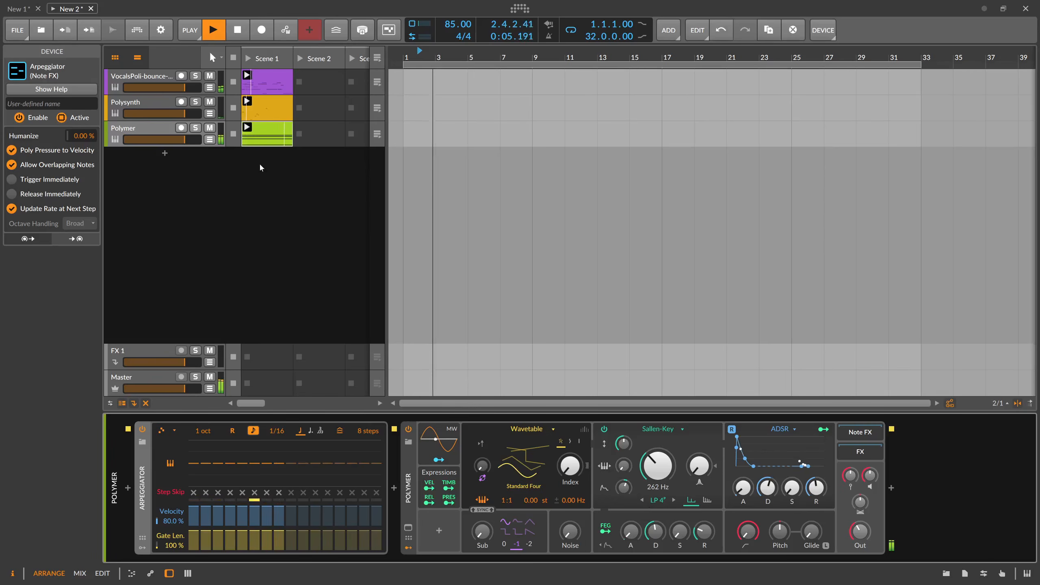
Step: Add a one-bar A#2 note to the chord in the Polymer clip
{"action": "double_click", "coordinate": [266, 143]}
{"action": "left_click_drag", "start_coordinate": [336, 390], "coordinate": [344, 245]}
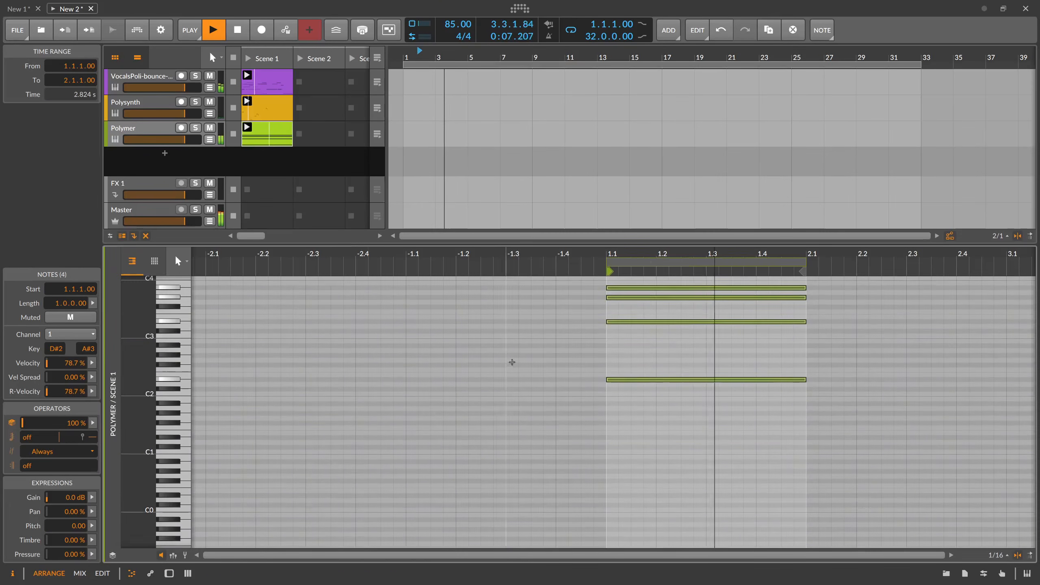
{"action": "scroll", "coordinate": [512, 362], "scroll_direction": "up", "scroll_amount": 3}
{"action": "double_click", "coordinate": [613, 433]}
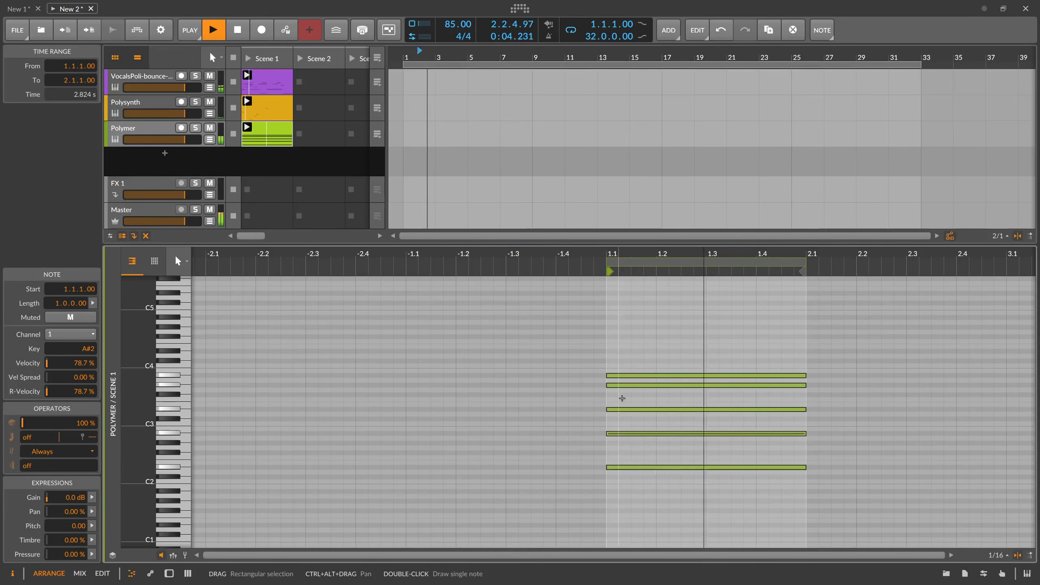
Step: Scale the Polymer clip by 200% twice so that it is four bars long
{"action": "double_click", "coordinate": [154, 129]}
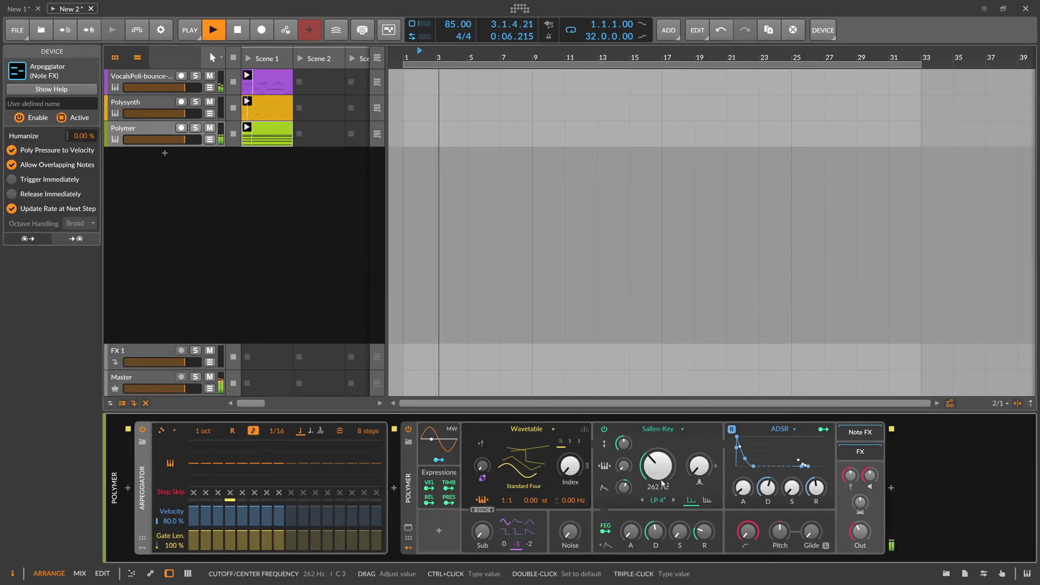
{"action": "right_click", "coordinate": [270, 135]}
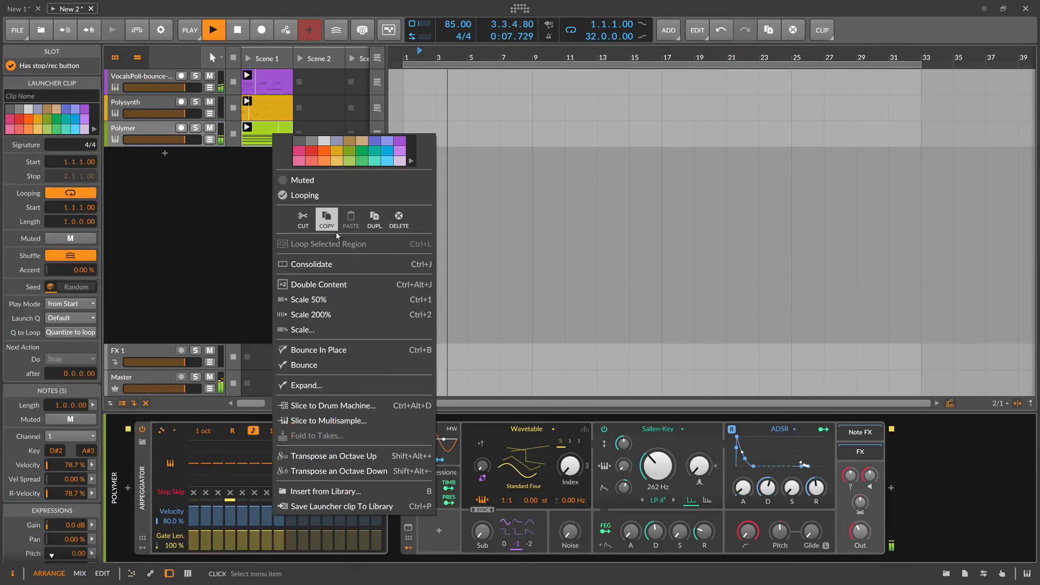
{"action": "left_click", "coordinate": [331, 310]}
{"action": "right_click", "coordinate": [273, 147]}
{"action": "left_click", "coordinate": [328, 314]}
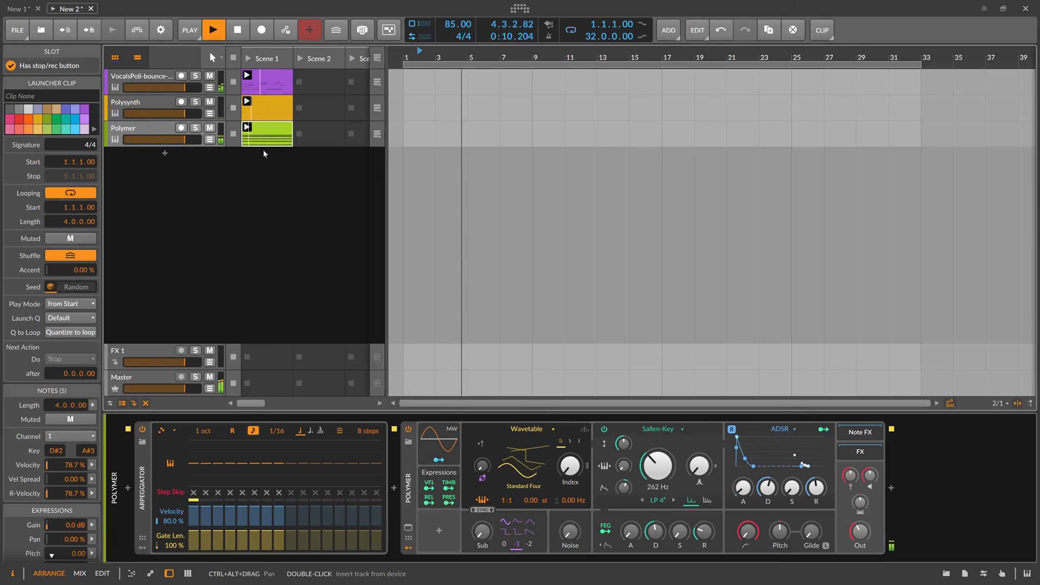
Step: Shorten the filter envelope's decay in Polymer and raise its cutoff modulation amount
{"action": "left_click", "coordinate": [152, 128]}
{"action": "left_click", "coordinate": [152, 128]}
{"action": "left_click_drag", "start_coordinate": [655, 532], "coordinate": [655, 537]}
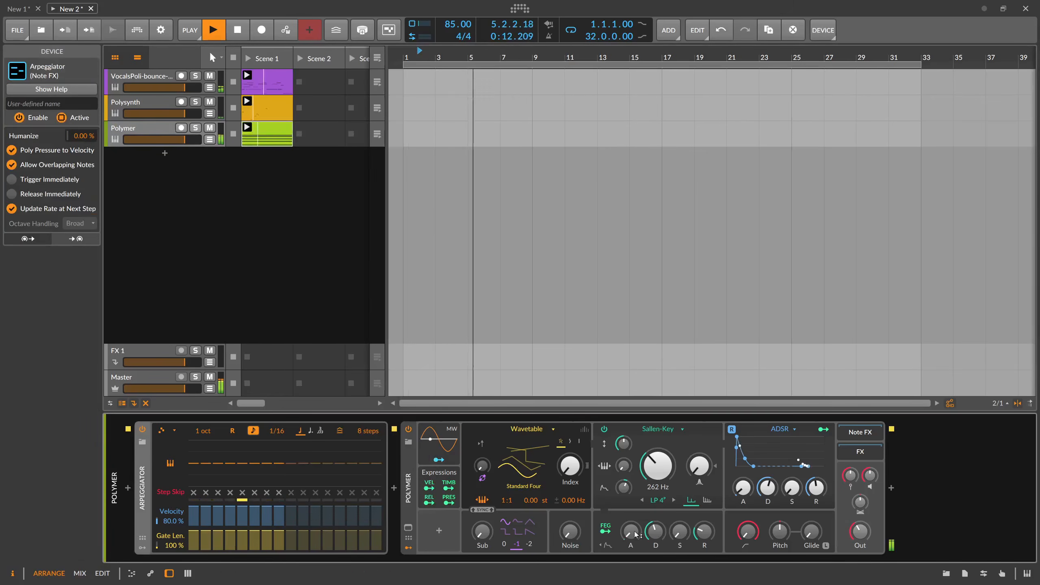
{"action": "mouse_move", "coordinate": [623, 486]}
{"action": "left_mouse_down"}
{"action": "mouse_move", "coordinate": [572, 449]}
{"action": "mouse_move", "coordinate": [624, 468]}
{"action": "left_mouse_up"}
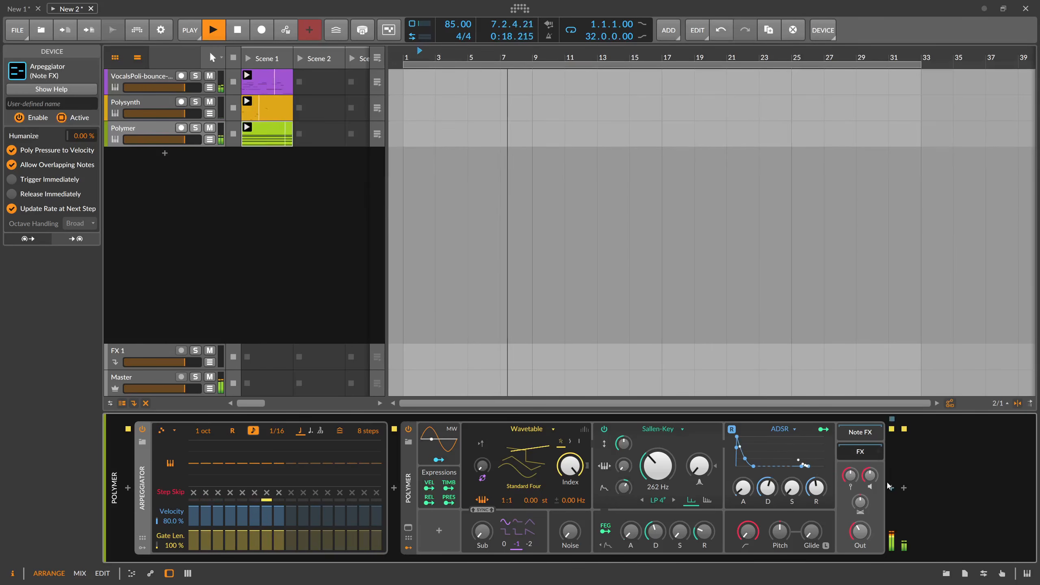
Step: Insert a Delay-2 device into Polymer's FX chain
{"action": "left_click", "coordinate": [891, 488]}
{"action": "type", "text": "delay"}
{"action": "key", "text": "Down"}
{"action": "key", "text": "Down"}
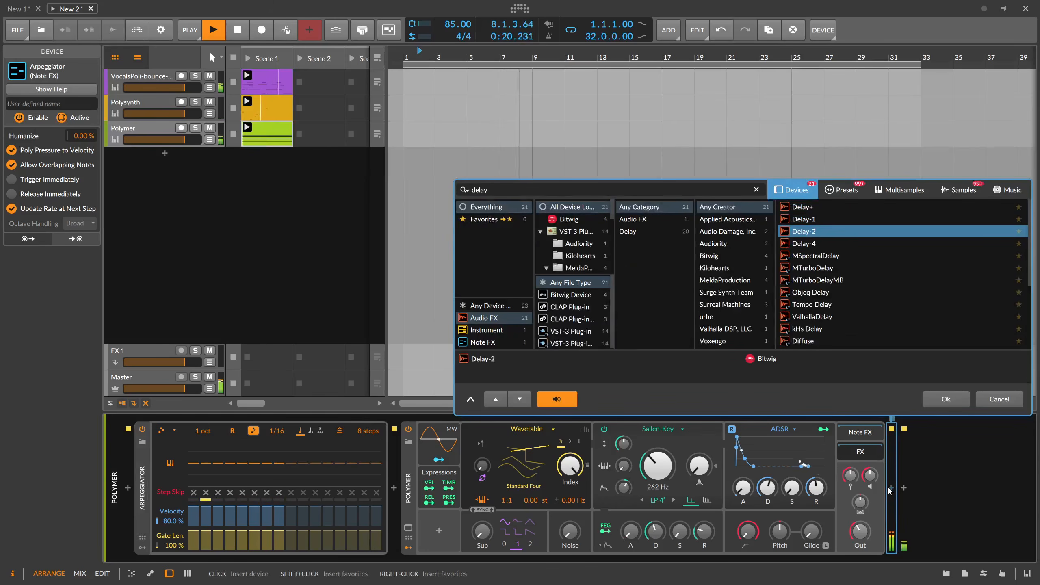
{"action": "key", "text": "Return"}
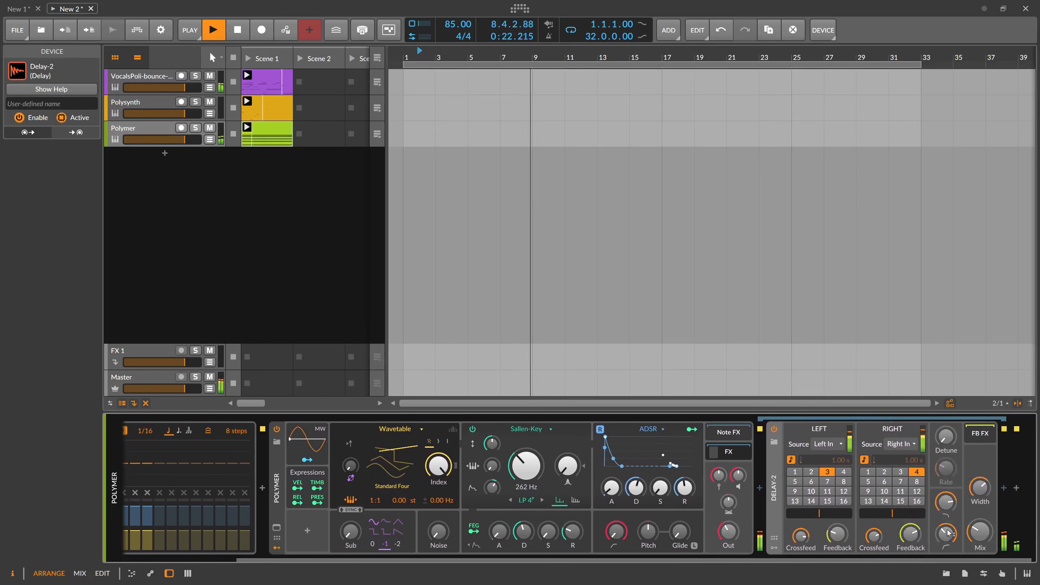
Step: Insert a Reverb device ahead of Delay-2 in Polymer's FX chain
{"action": "left_click", "coordinate": [760, 489]}
{"action": "type", "text": "reverb"}
{"action": "key", "text": "Down"}
{"action": "key", "text": "Return"}
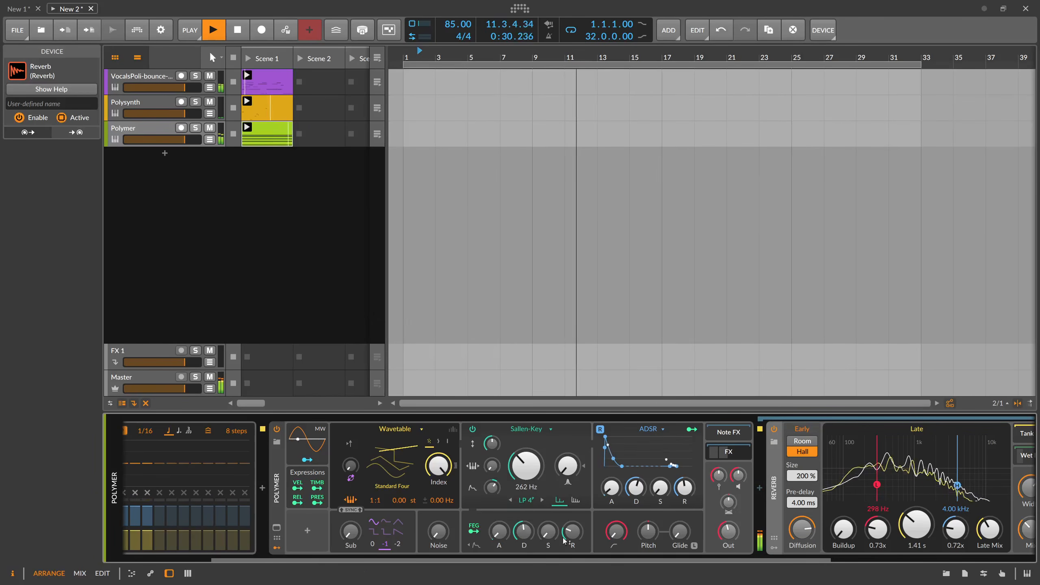
Step: Set Polymer's unison to 16 voices, adjust the detune, and give the filter envelope about 25.6 st of modulation and 591 ms release
{"action": "left_click_drag", "start_coordinate": [448, 475], "coordinate": [447, 475]}
{"action": "left_click", "coordinate": [454, 430]}
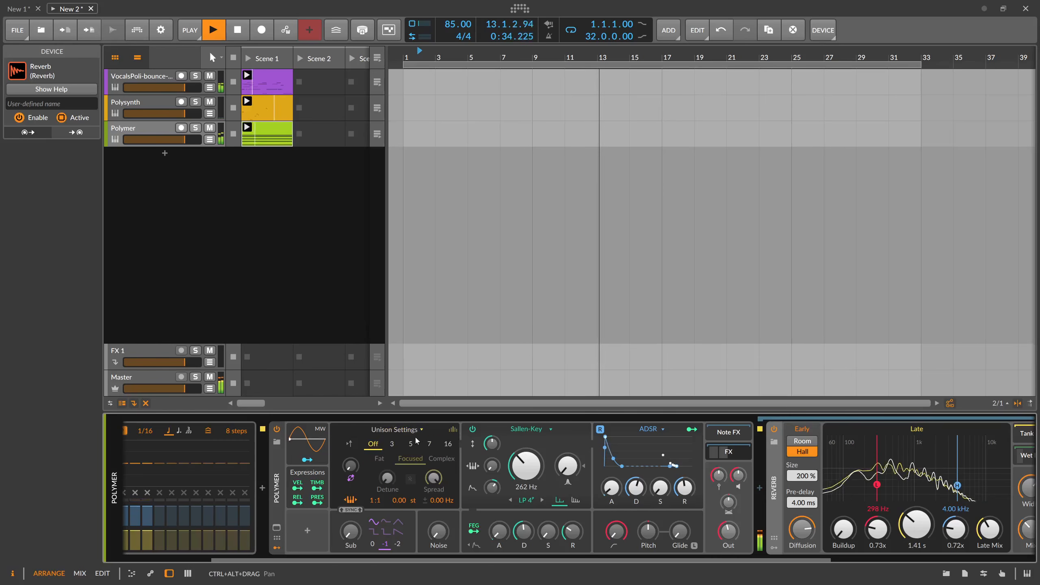
{"action": "left_click", "coordinate": [448, 443]}
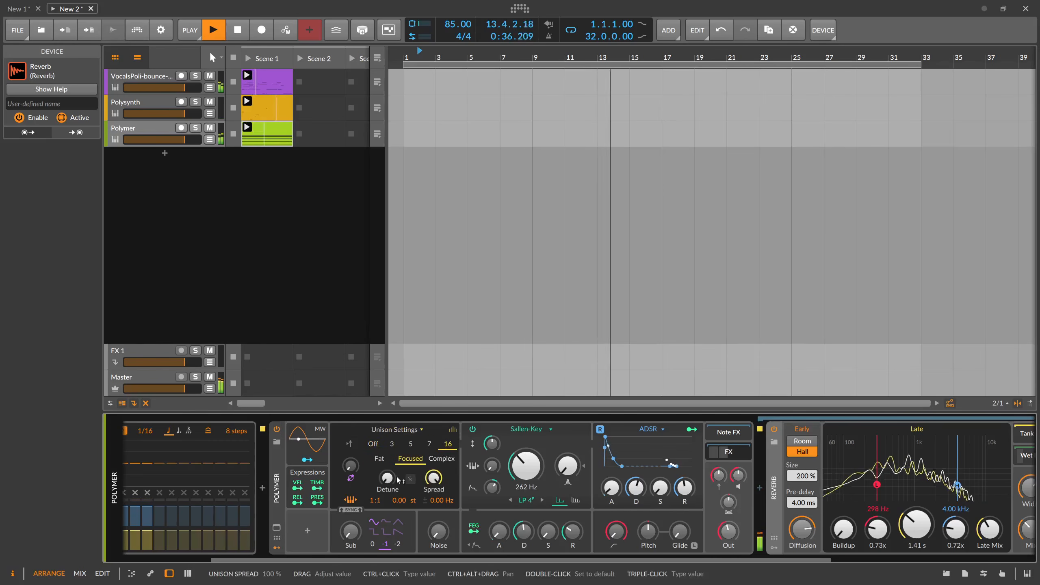
{"action": "left_click_drag", "start_coordinate": [386, 477], "coordinate": [387, 476]}
{"action": "left_click_drag", "start_coordinate": [492, 487], "coordinate": [492, 487]}
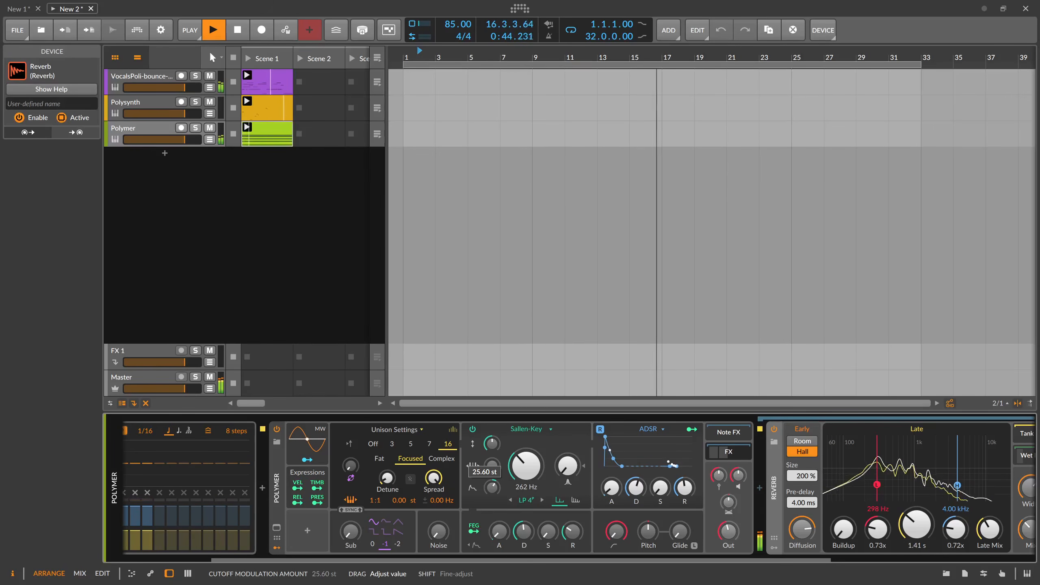
{"action": "left_click_drag", "start_coordinate": [524, 531], "coordinate": [572, 530]}
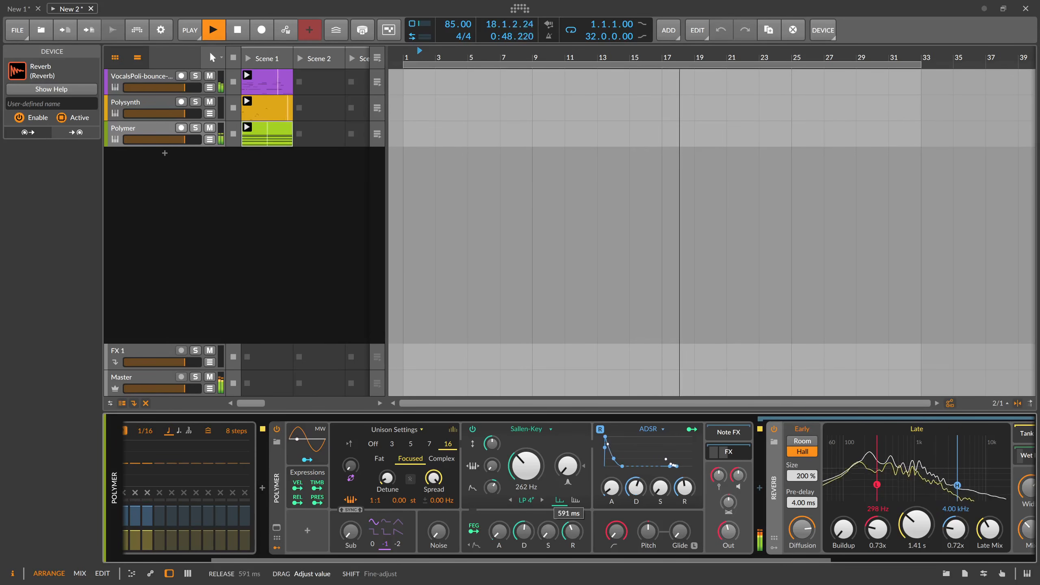
Step: Add a Random modulator to Polymer, map it to the cutoff modulation amount by 0.207, and set that amount to about 23.2 st
{"action": "left_click", "coordinate": [307, 530]}
{"action": "type", "text": "ra"}
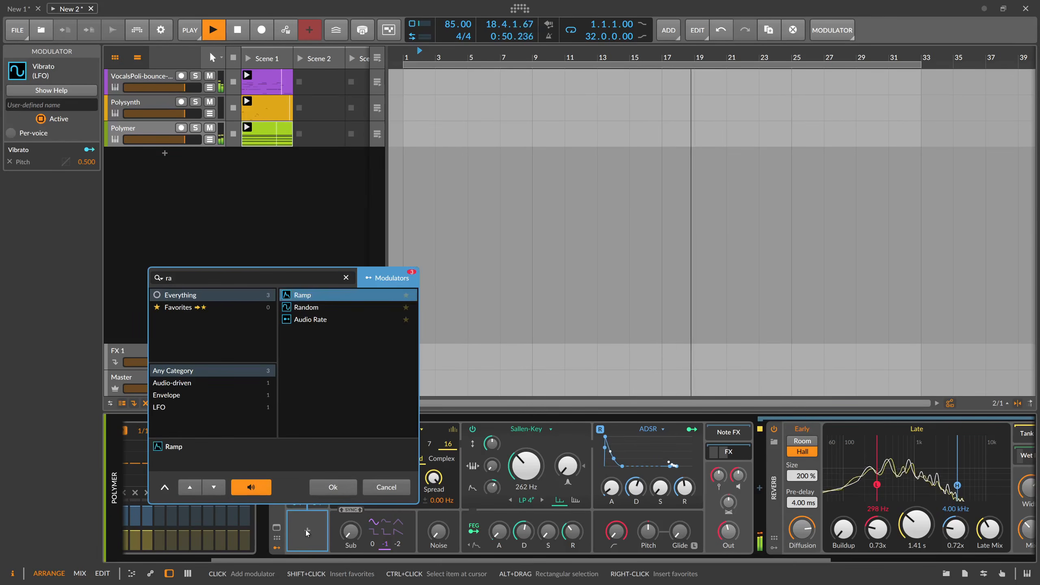
{"action": "key", "text": "Down"}
{"action": "key", "text": "Return"}
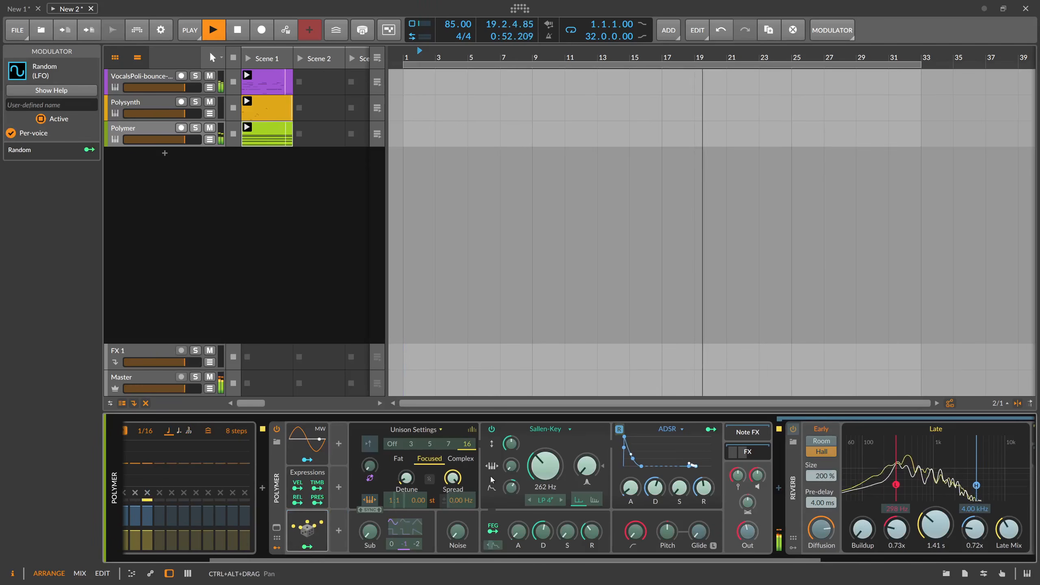
{"action": "left_click_drag", "start_coordinate": [511, 487], "coordinate": [511, 482]}
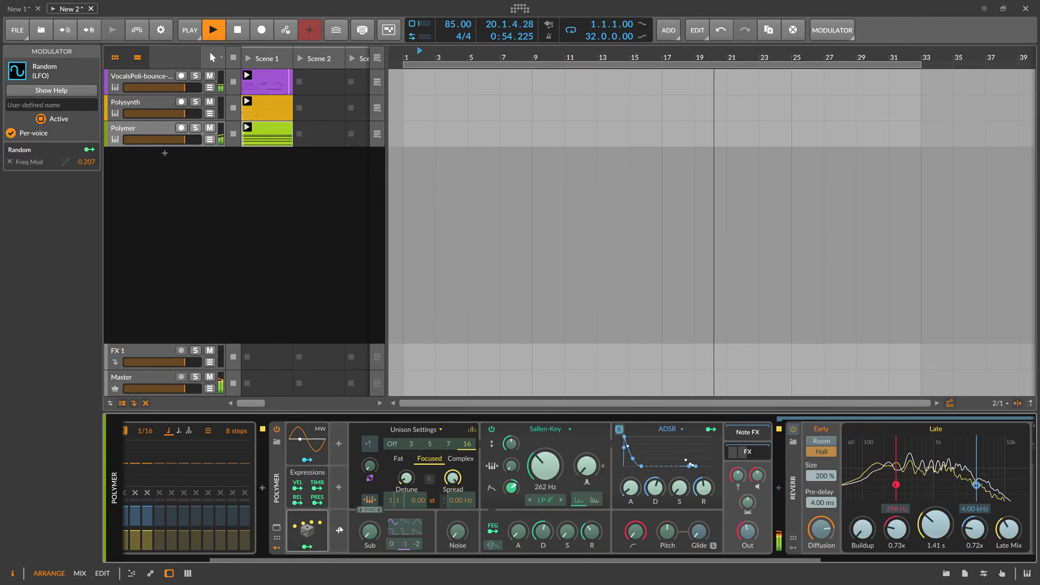
{"action": "left_click", "coordinate": [307, 546]}
{"action": "left_click_drag", "start_coordinate": [512, 488], "coordinate": [511, 487]}
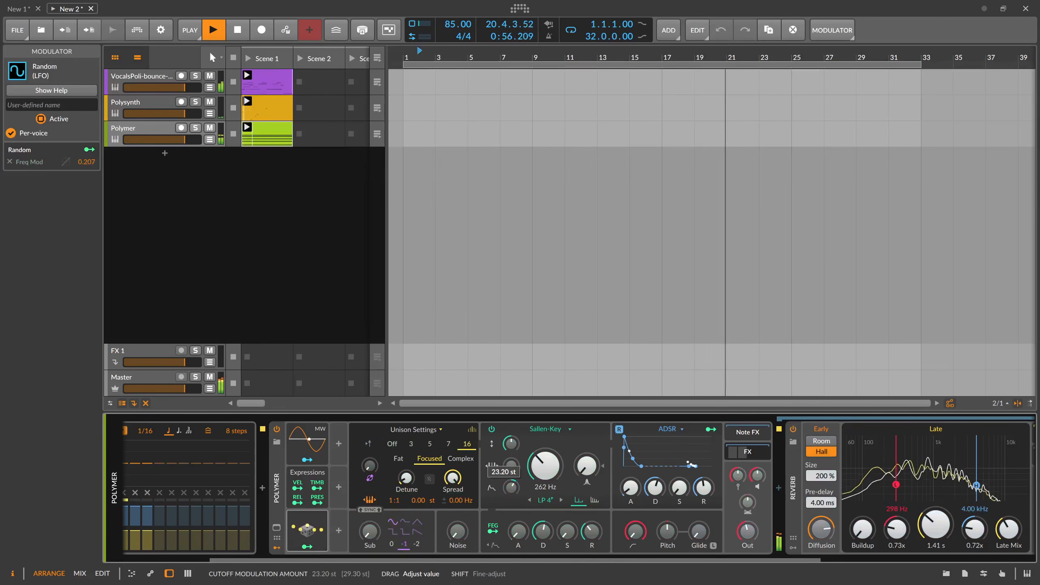
Step: Raise the wavetable Index, duplicate the Random modulator and map the copy to Index
{"action": "left_click", "coordinate": [472, 429]}
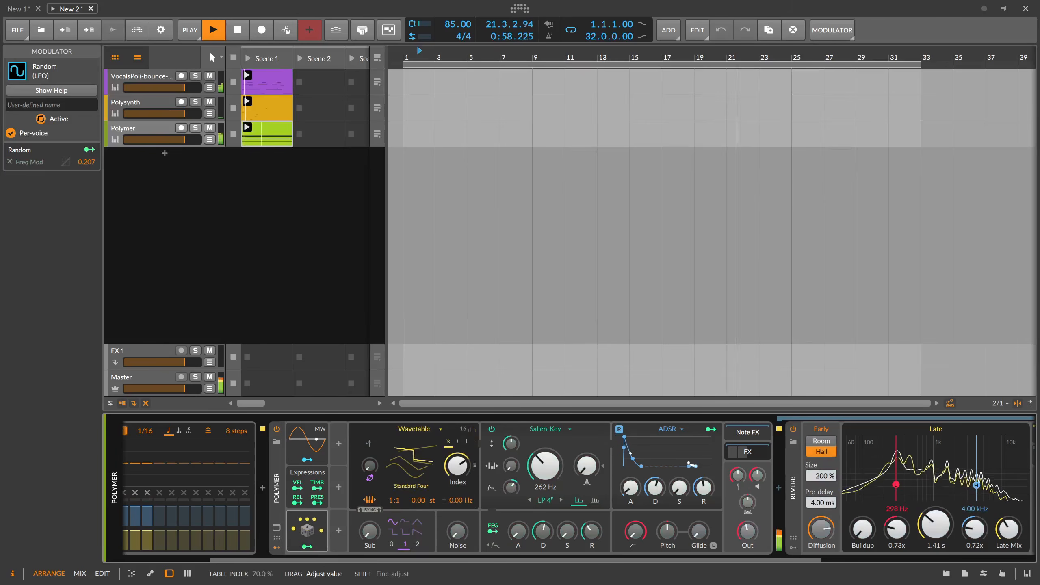
{"action": "left_click_drag", "start_coordinate": [457, 466], "coordinate": [457, 460]}
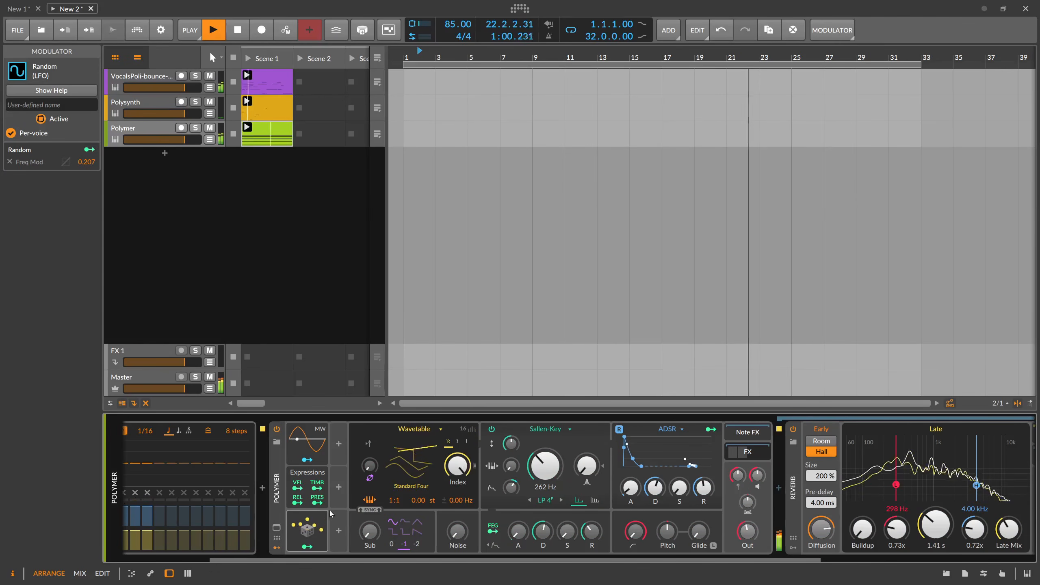
{"action": "left_click_drag", "start_coordinate": [307, 527], "coordinate": [350, 489]}
{"action": "left_click", "coordinate": [350, 503]}
{"action": "left_click_drag", "start_coordinate": [482, 466], "coordinate": [482, 488]}
Step: Duplicate Random into a third modulator, map it to Polymer's Pan by 0.193 and make it bipolar
{"action": "left_click_drag", "start_coordinate": [351, 486], "coordinate": [351, 531]}
{"action": "left_click_drag", "start_coordinate": [768, 492], "coordinate": [767, 493]}
{"action": "left_click", "coordinate": [350, 540]}
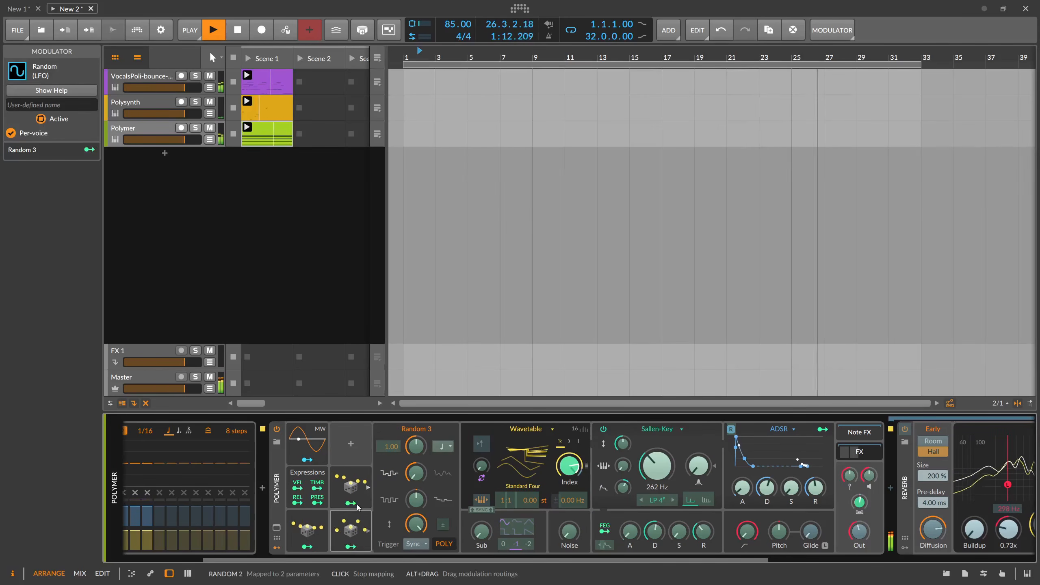
{"action": "left_click", "coordinate": [353, 548]}
{"action": "left_click_drag", "start_coordinate": [850, 489], "coordinate": [860, 499]}
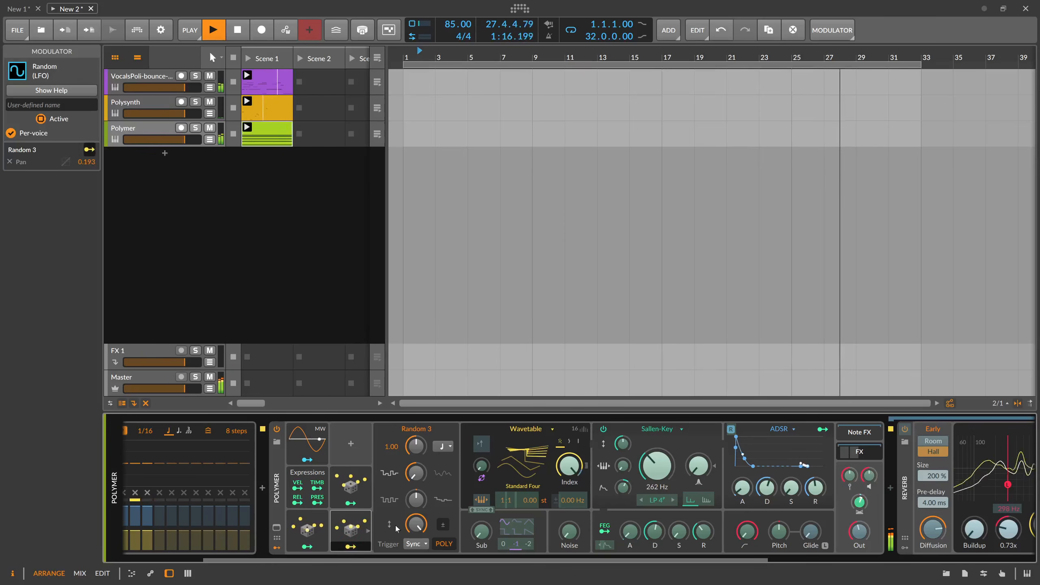
{"action": "left_click", "coordinate": [351, 546]}
{"action": "left_click", "coordinate": [442, 525]}
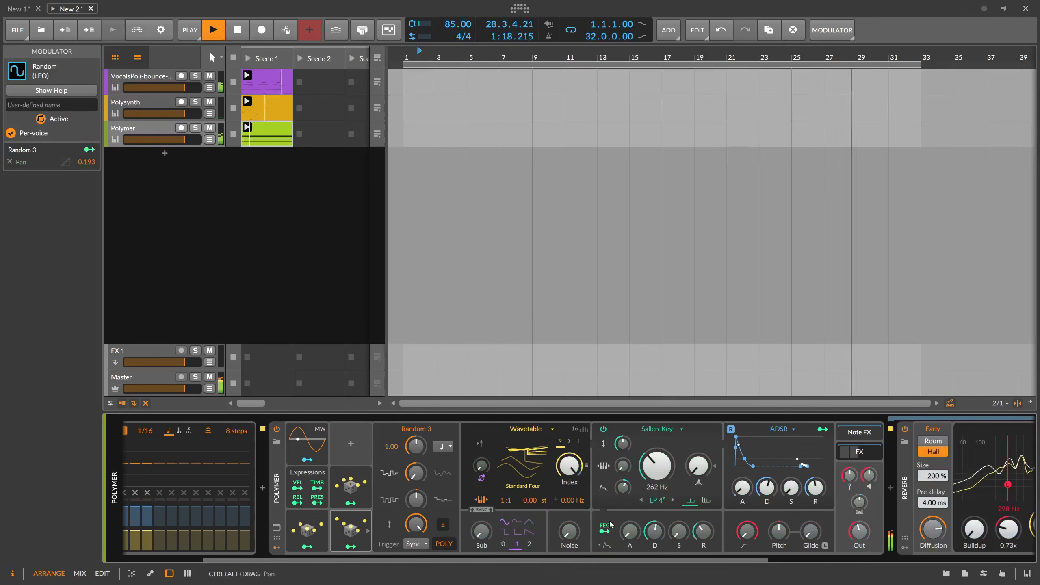
Step: Increase the third Random modulator's Pan modulation amount to 0.433
{"action": "left_click", "coordinate": [351, 547]}
{"action": "left_click_drag", "start_coordinate": [860, 502], "coordinate": [860, 478]}
{"action": "left_click", "coordinate": [350, 546]}
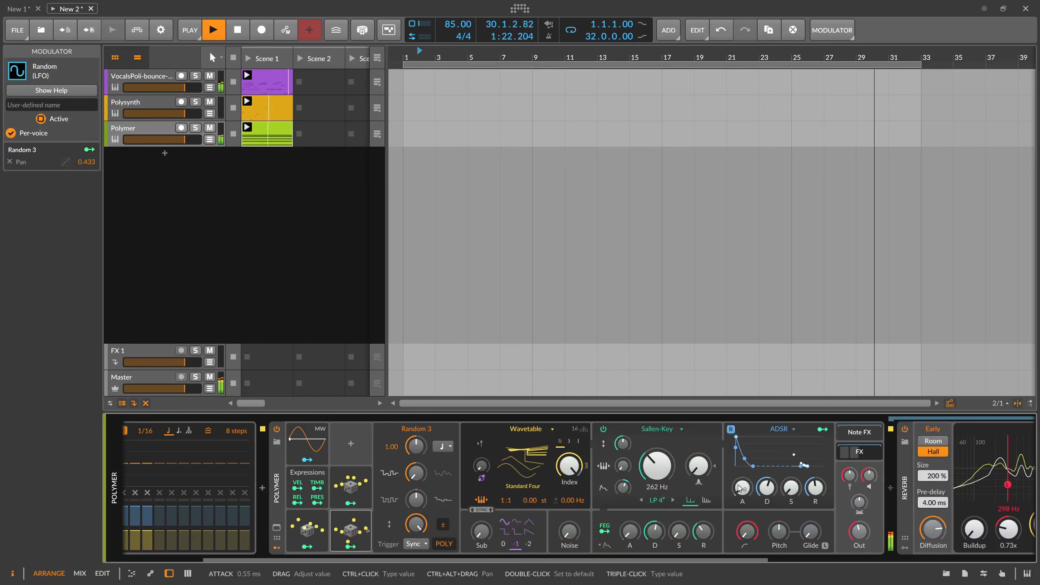
Step: Lower Polymer's filter cutoff to 238 Hz and switch the Sallen-Key filter mode to LP 8
{"action": "left_click_drag", "start_coordinate": [740, 489], "coordinate": [740, 483]}
{"action": "left_click_drag", "start_coordinate": [660, 472], "coordinate": [660, 475]}
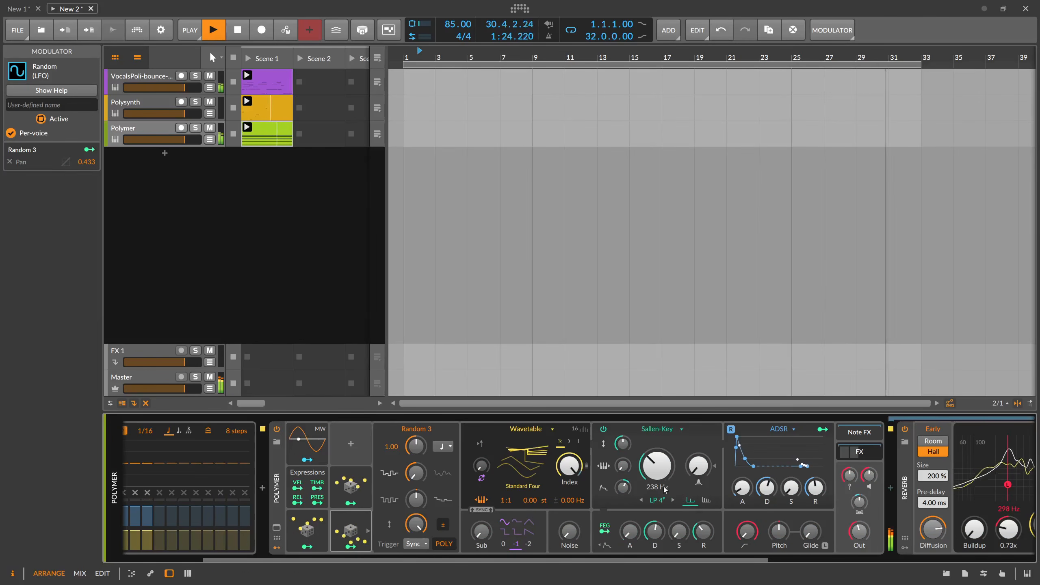
{"action": "left_click", "coordinate": [673, 501]}
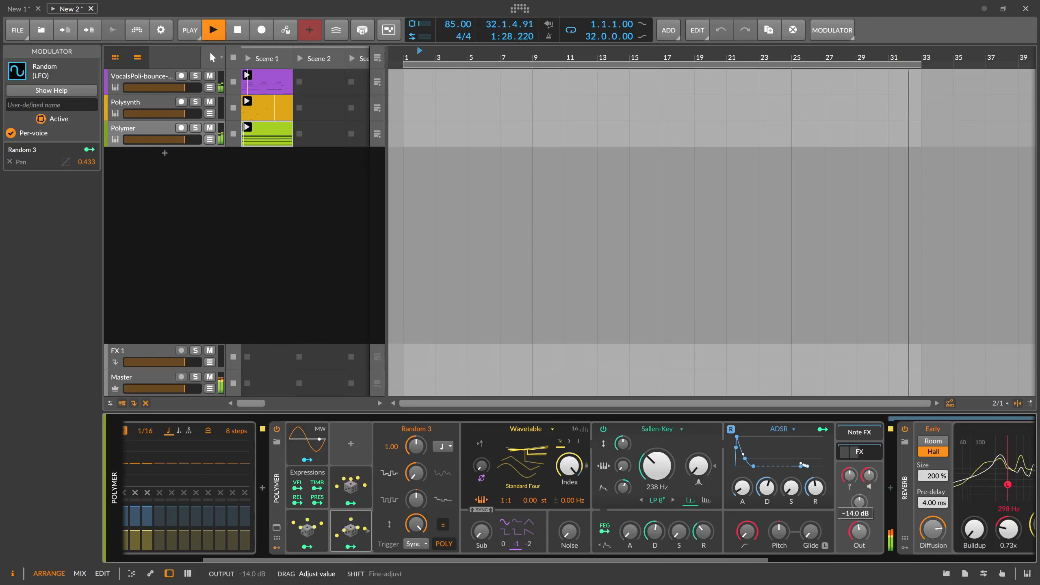
Step: In the Polymer Scene 1 clip, add D#1 and A#1 notes, each four bars long from the clip start
{"action": "double_click", "coordinate": [280, 135]}
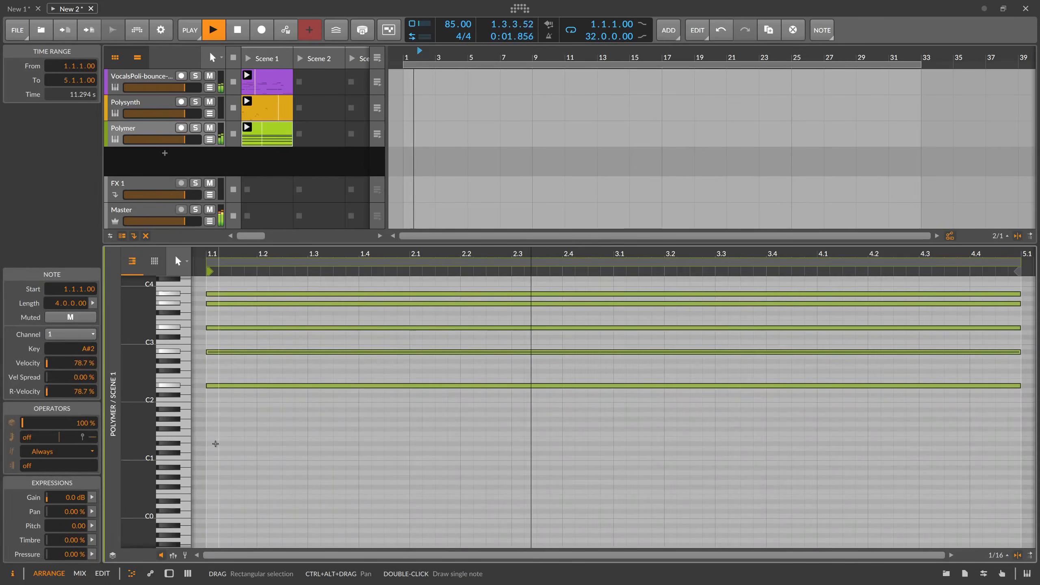
{"action": "double_click", "coordinate": [216, 444]}
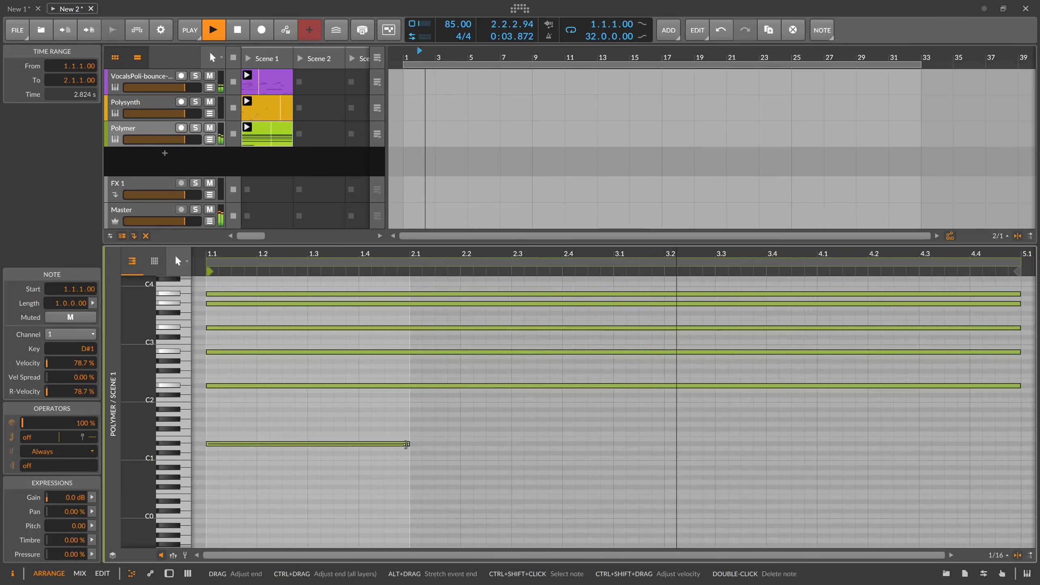
{"action": "left_click_drag", "start_coordinate": [409, 444], "coordinate": [1015, 458]}
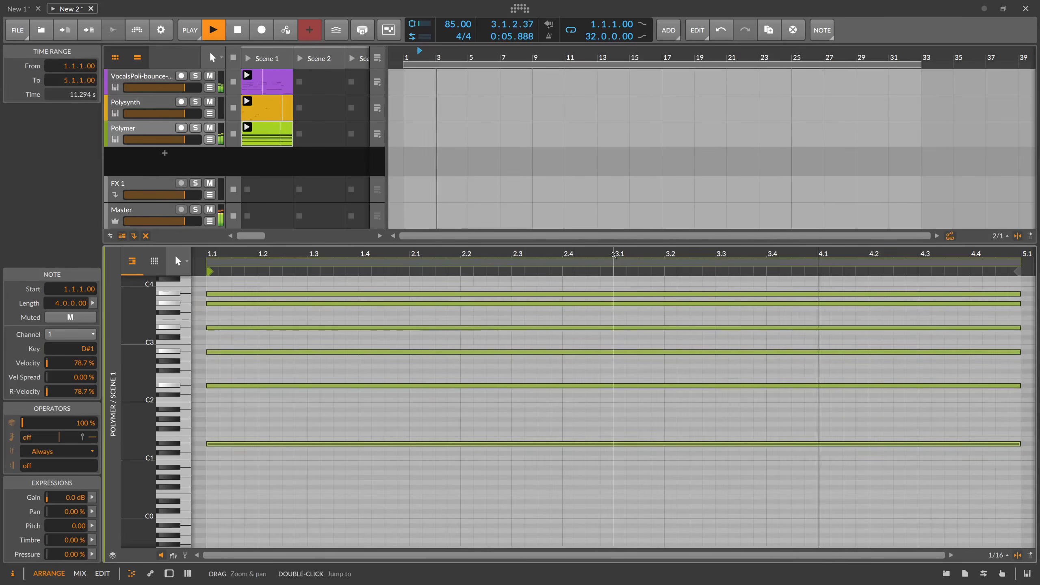
{"action": "left_click_drag", "start_coordinate": [614, 255], "coordinate": [580, 291]}
{"action": "scroll", "coordinate": [451, 328], "scroll_direction": "up", "scroll_amount": 2}
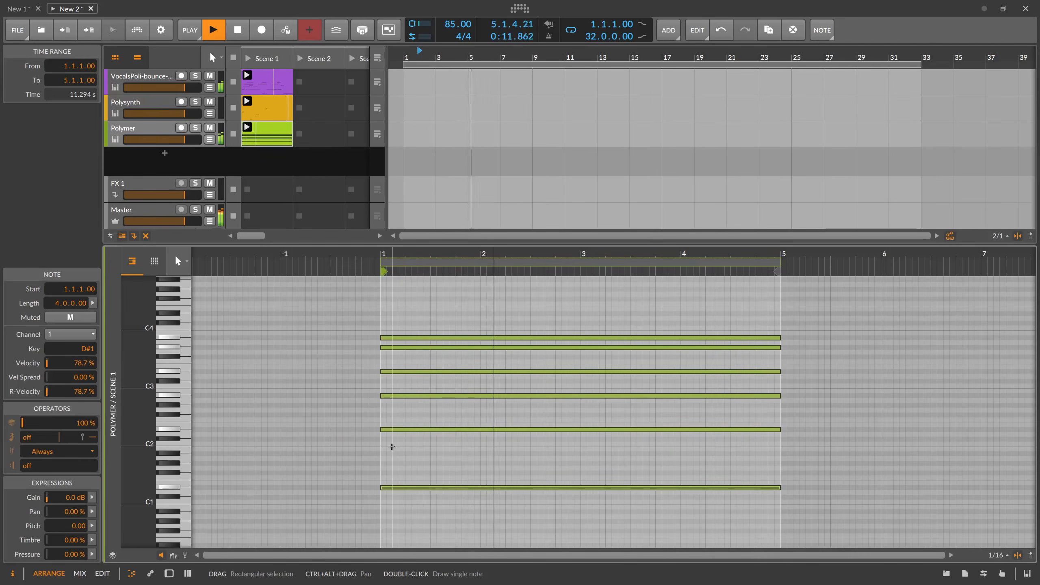
{"action": "double_click", "coordinate": [393, 453]}
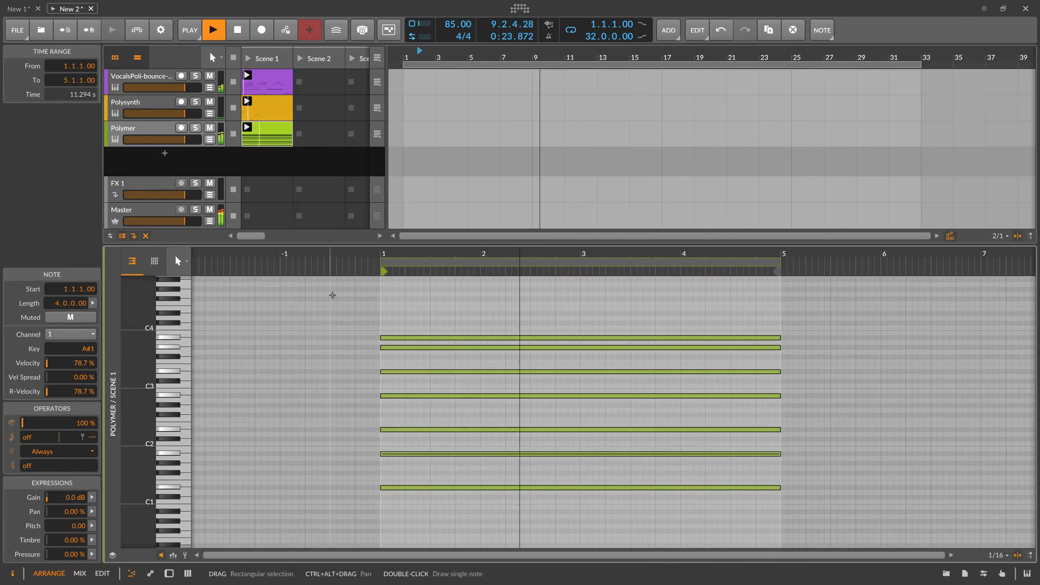
{"action": "left_click", "coordinate": [163, 134]}
{"action": "key", "text": "d"}
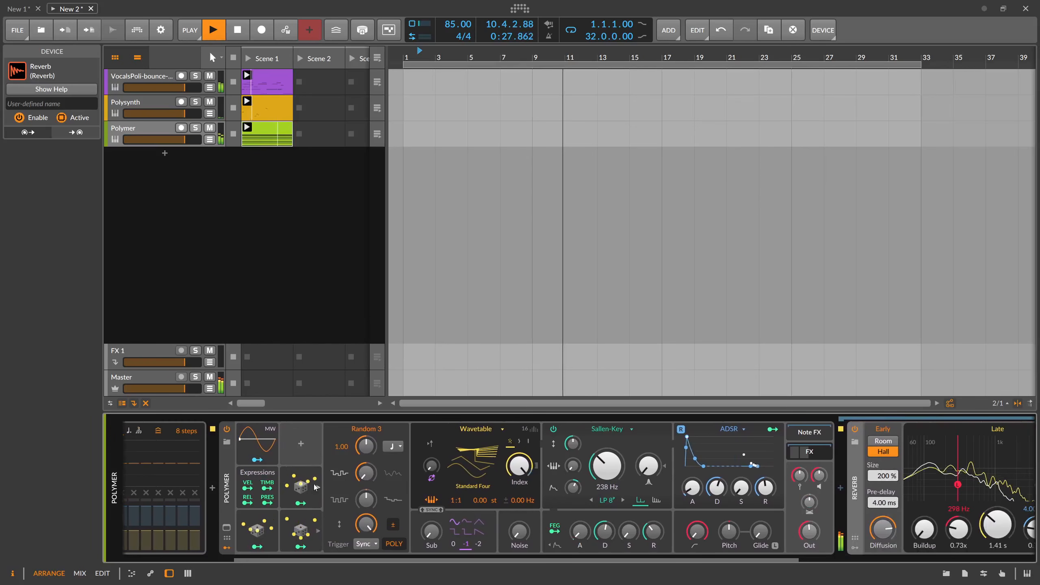
{"action": "double_click", "coordinate": [301, 487]}
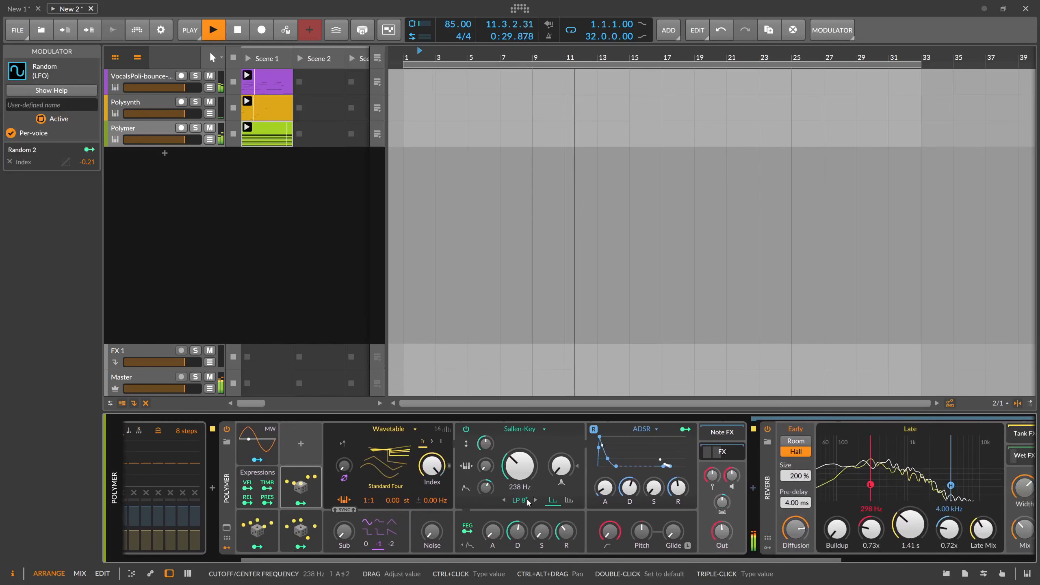
{"action": "left_click", "coordinate": [518, 532]}
{"action": "left_click", "coordinate": [492, 531]}
{"action": "left_click", "coordinate": [518, 532]}
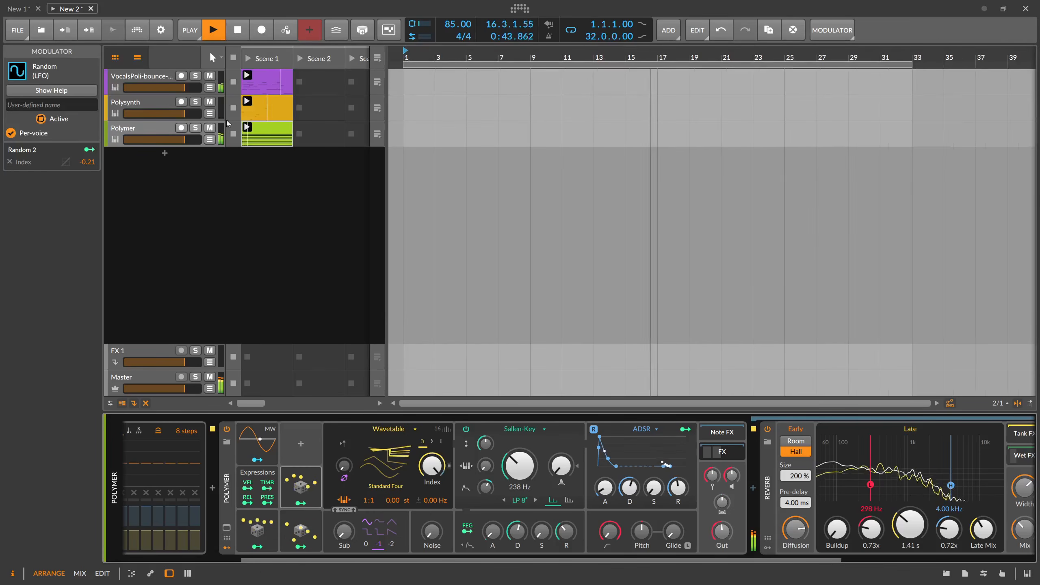
Step: Raise Polymer's cutoff modulation amount to about 26.4 st and adjust how strongly Random 1 modulates it
{"action": "left_click", "coordinate": [159, 132]}
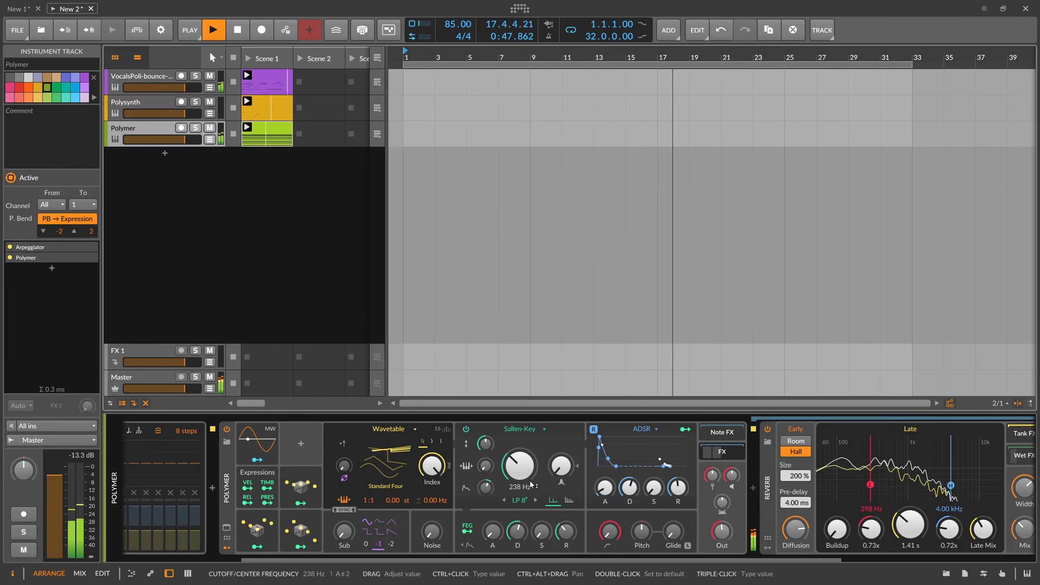
{"action": "left_click_drag", "start_coordinate": [486, 487], "coordinate": [486, 479]}
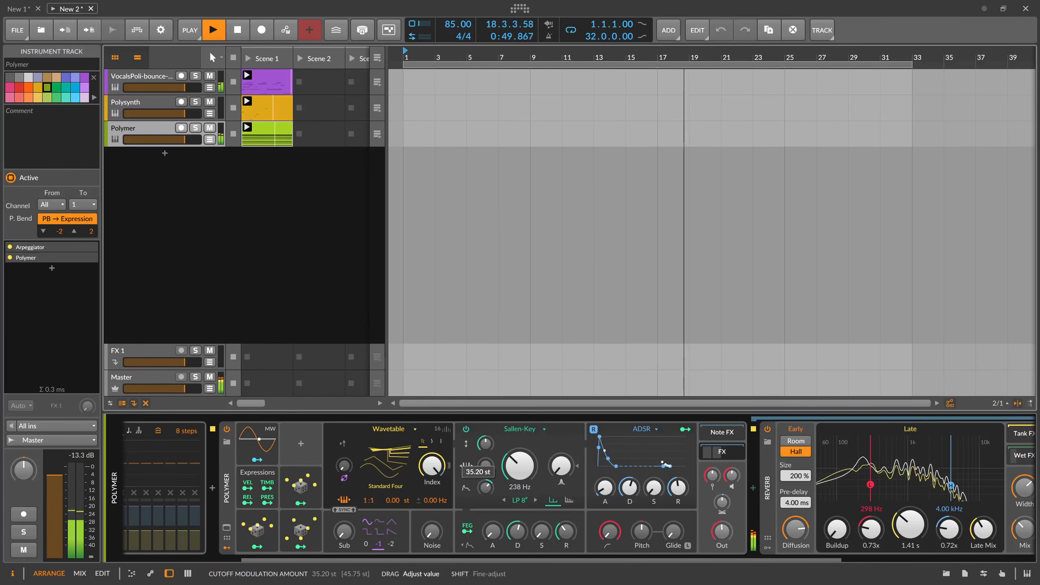
{"action": "right_click", "coordinate": [485, 487]}
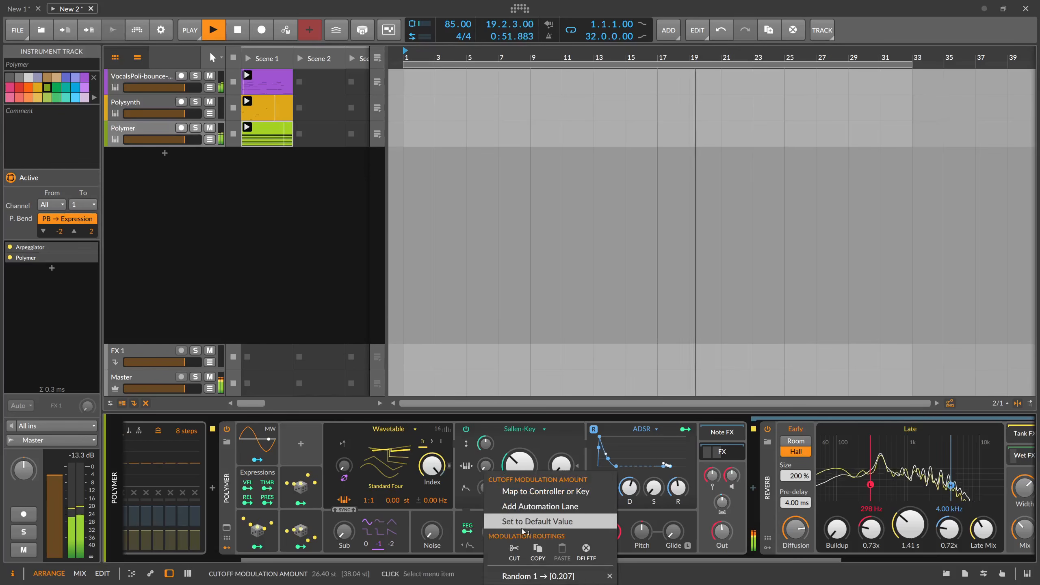
{"action": "left_click", "coordinate": [533, 575]}
{"action": "left_click_drag", "start_coordinate": [485, 487], "coordinate": [485, 480]}
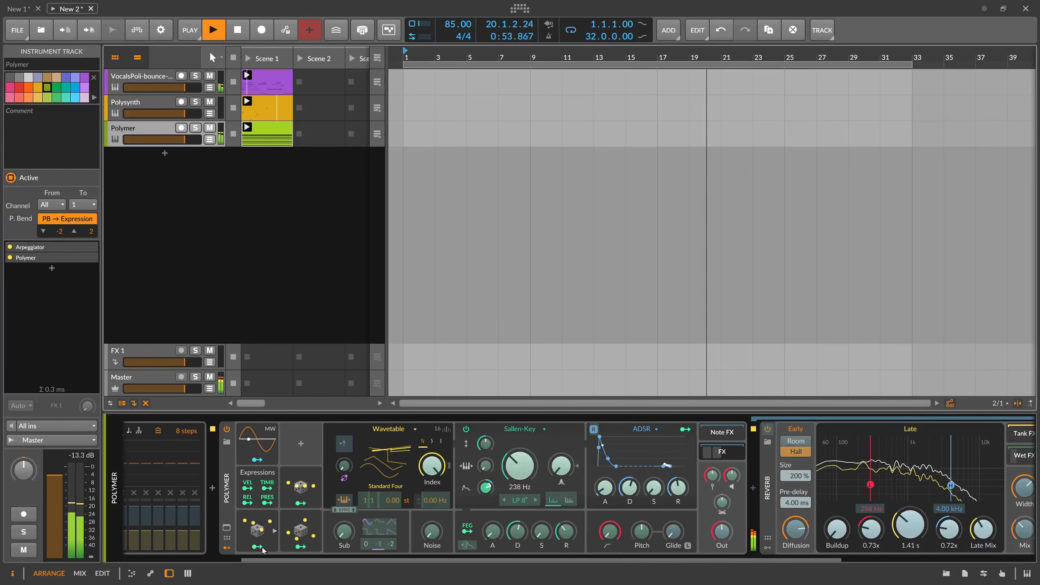
{"action": "left_click", "coordinate": [257, 546]}
Step: Set Polymer's voice level to about -4.1 dB
{"action": "left_click_drag", "start_coordinate": [716, 489], "coordinate": [717, 486]}
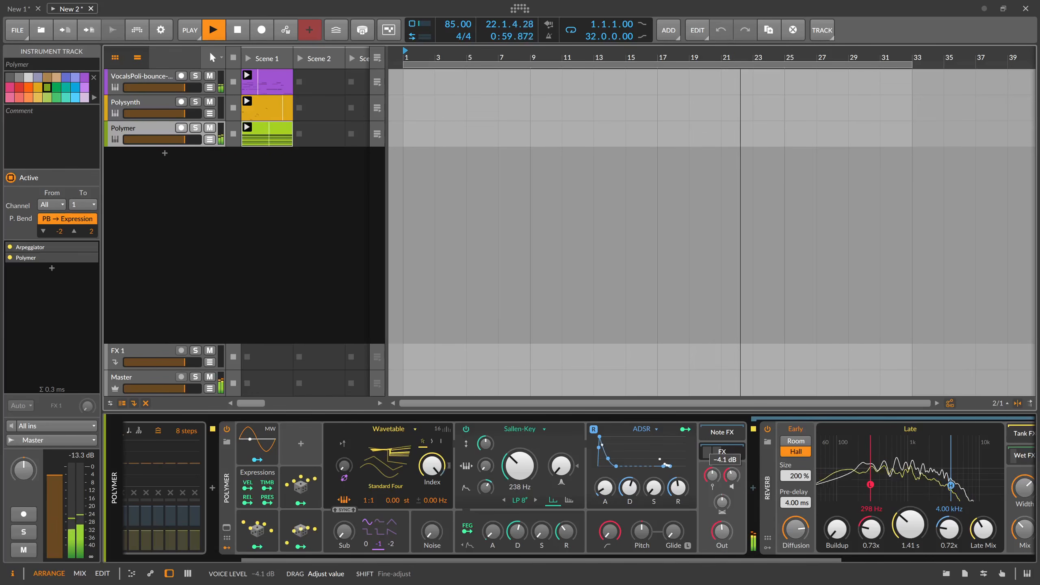
{"action": "left_click_drag", "start_coordinate": [731, 475], "coordinate": [732, 477]}
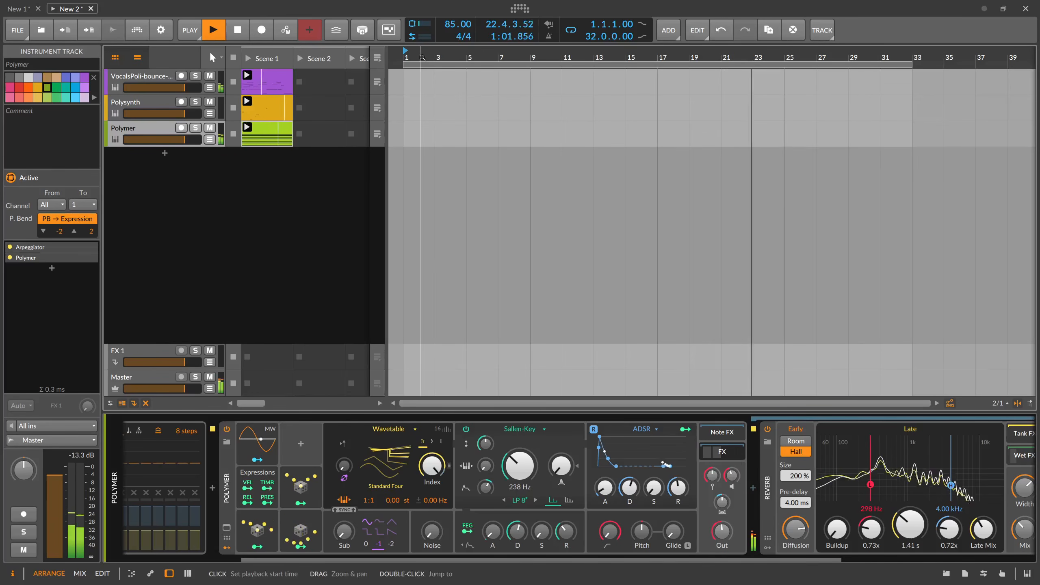
{"action": "left_click_drag", "start_coordinate": [421, 55], "coordinate": [420, 72]}
Step: Add a new instrument track below Polymer and load the built-in Polysynth on it
{"action": "right_click", "coordinate": [172, 164]}
{"action": "left_click", "coordinate": [186, 174]}
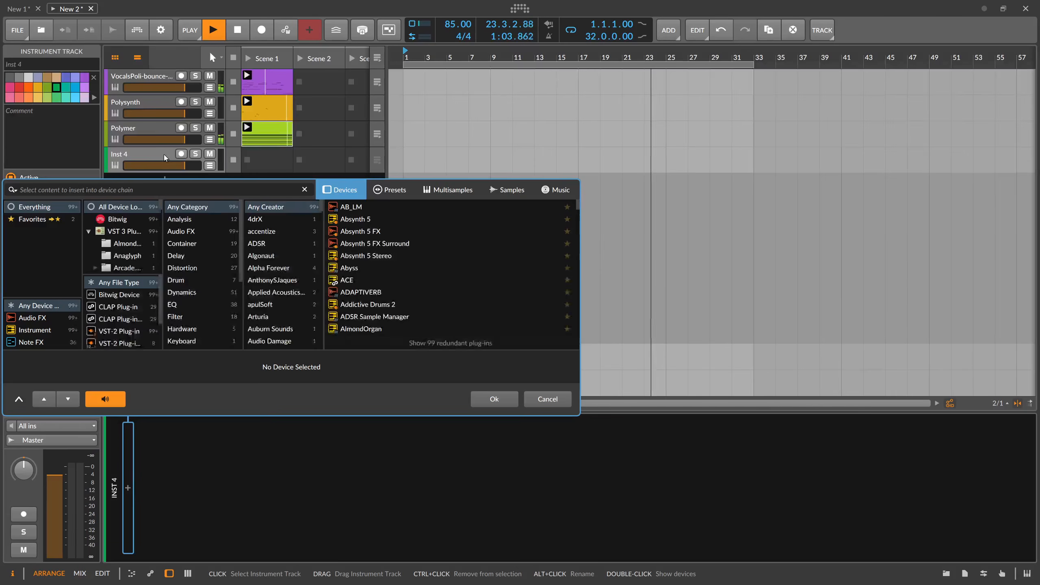
{"action": "type", "text": "poly"}
{"action": "key", "text": "Down"}
{"action": "key", "text": "Down"}
{"action": "key", "text": "Down"}
{"action": "key", "text": "Down"}
{"action": "key", "text": "Down"}
{"action": "key", "text": "Down"}
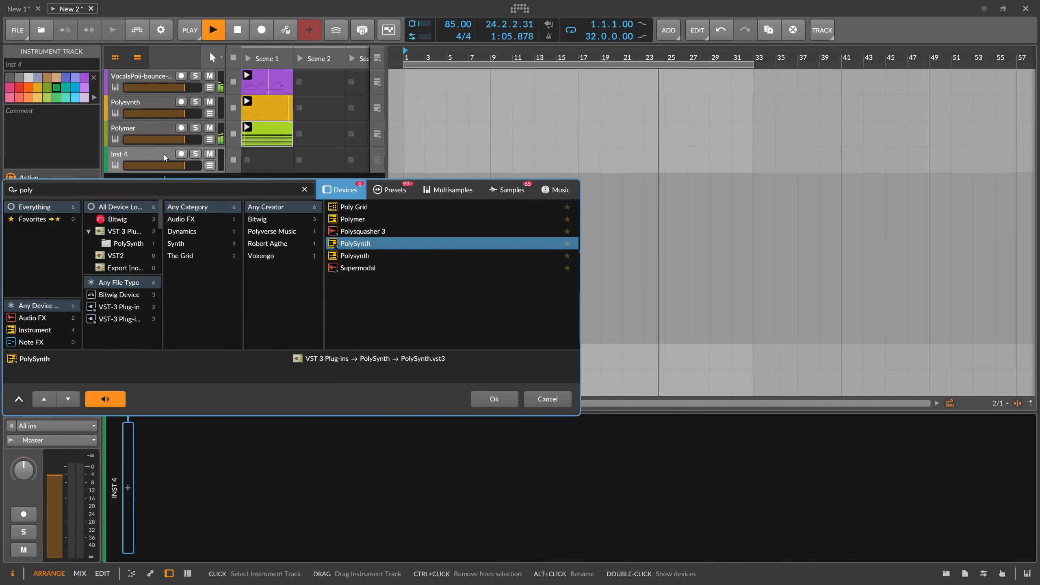
{"action": "key", "text": "Up"}
{"action": "key", "text": "Up"}
{"action": "key", "text": "Down"}
{"action": "key", "text": "Return"}
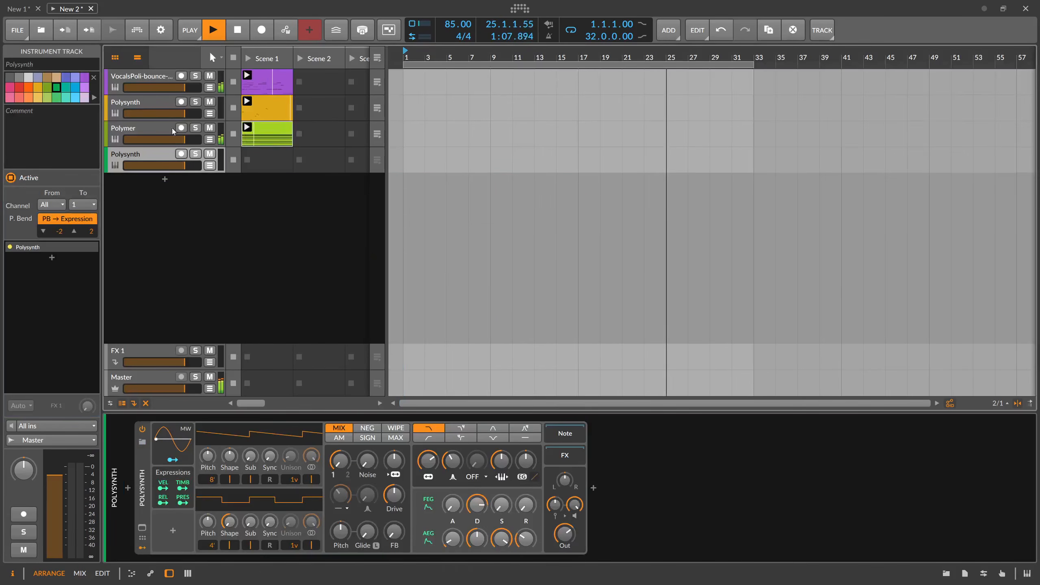
Step: Arm the new Polysynth track, set oscillator 1's unison to 2 voices and select the second filter type
{"action": "left_click", "coordinate": [180, 154]}
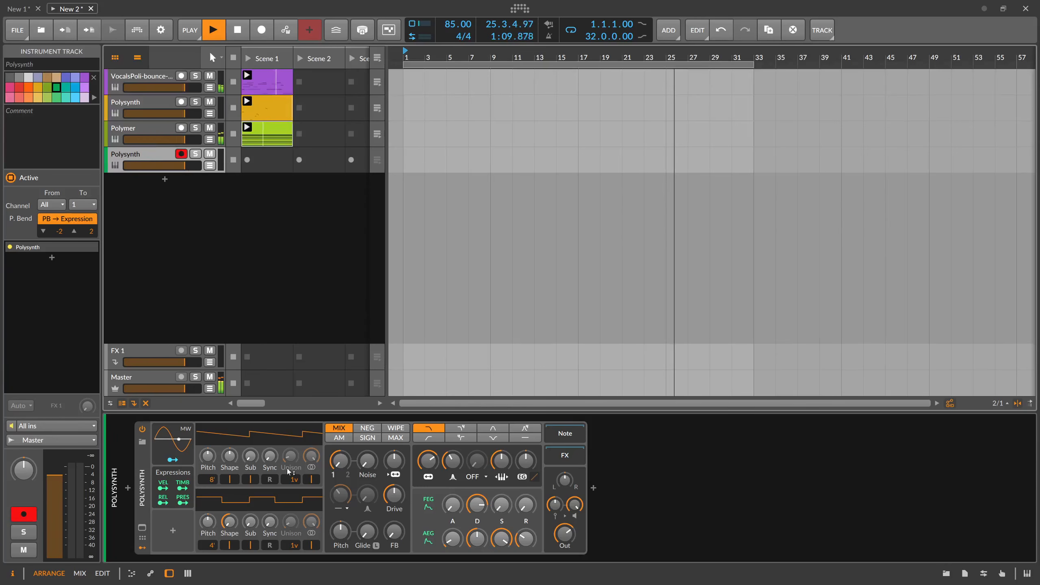
{"action": "left_click_drag", "start_coordinate": [292, 479], "coordinate": [290, 447]}
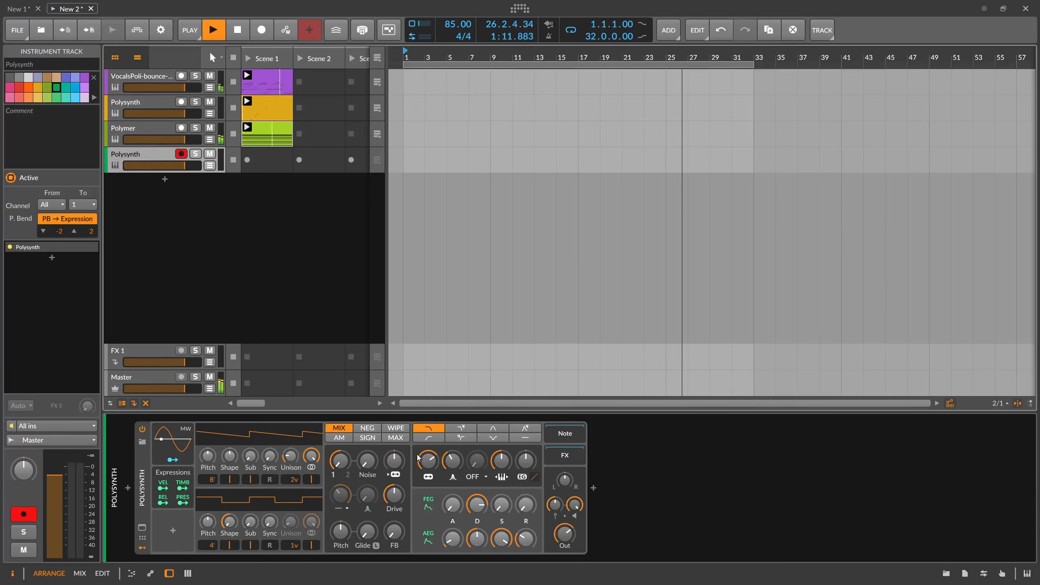
{"action": "left_click", "coordinate": [461, 427]}
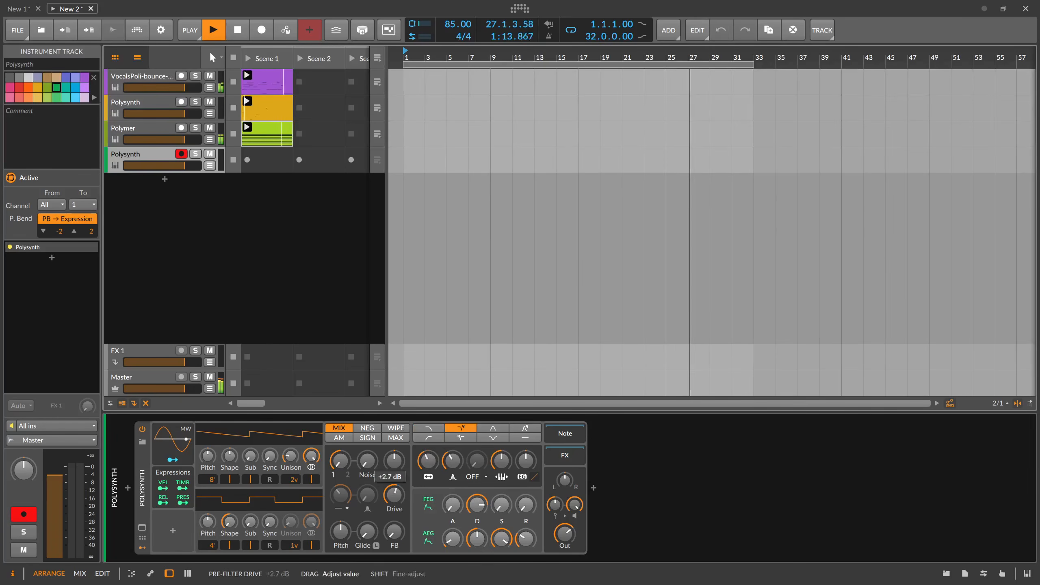
Step: Switch the new Polysynth to mono voices and set its pre-filter drive to about +1.0 dB
{"action": "left_click", "coordinate": [147, 474]}
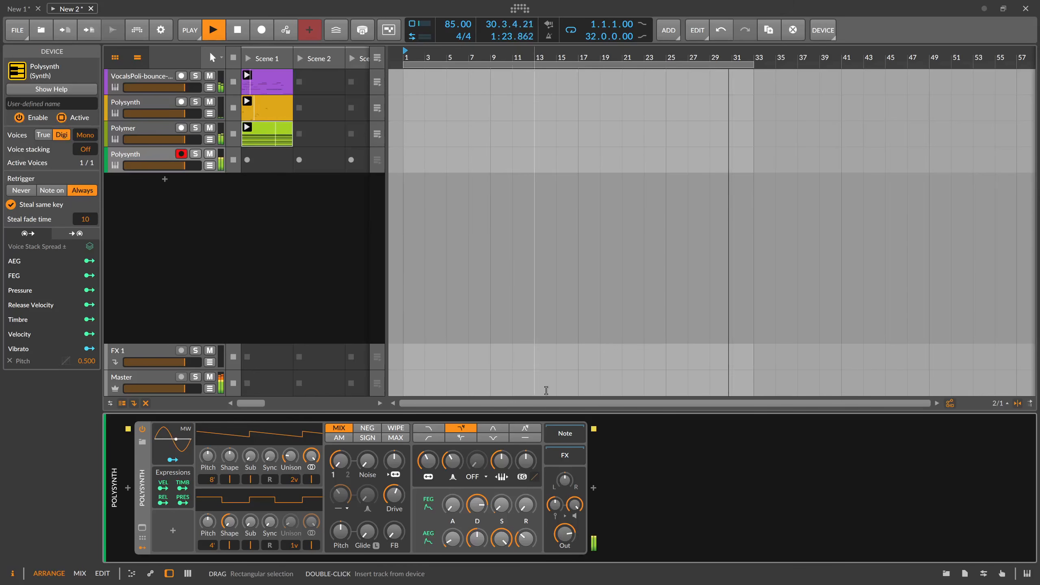
{"action": "left_click_drag", "start_coordinate": [394, 496], "coordinate": [395, 494]}
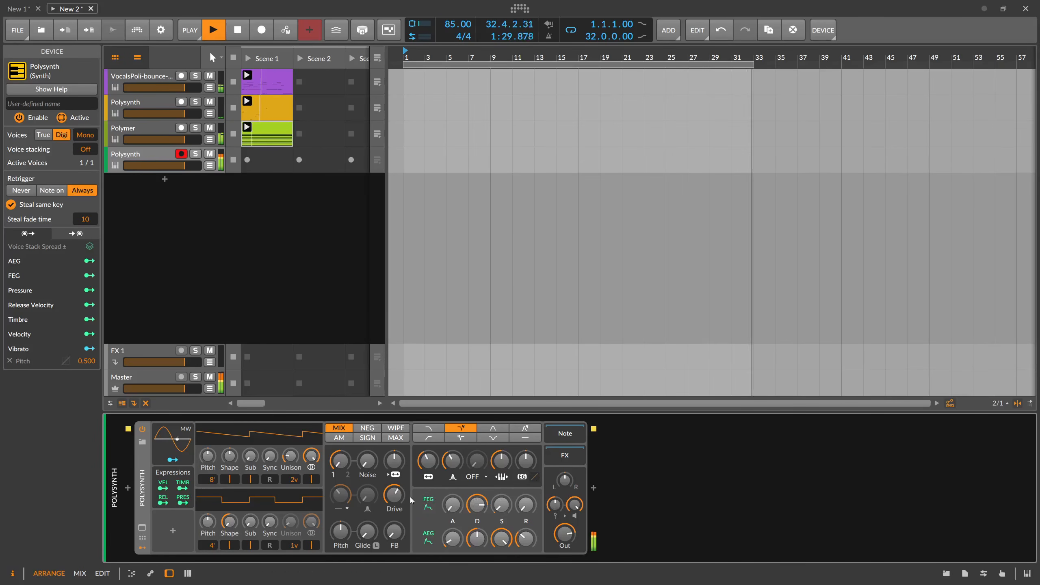
{"action": "left_click_drag", "start_coordinate": [395, 495], "coordinate": [394, 498]}
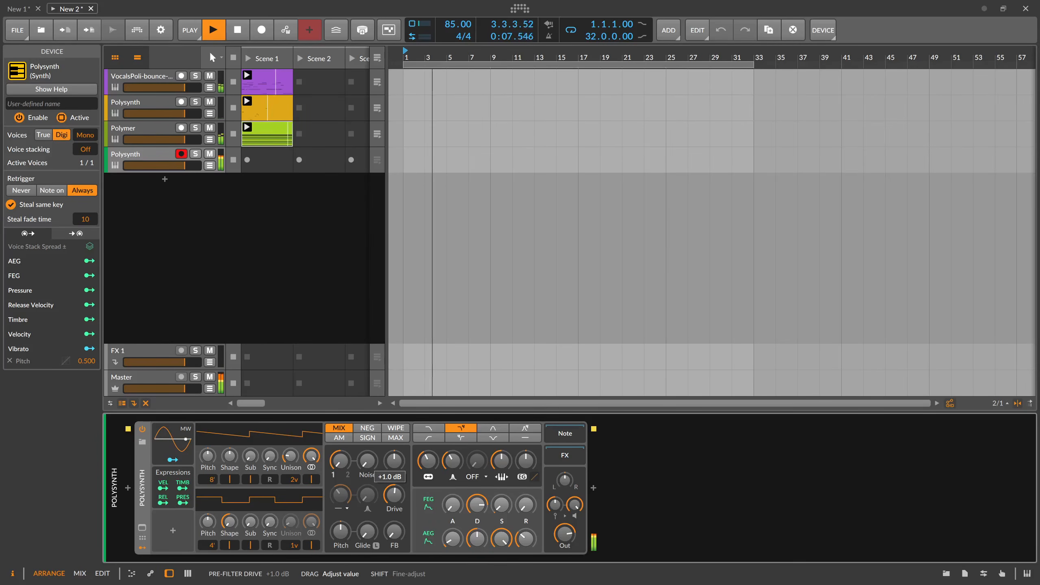
{"action": "left_click_drag", "start_coordinate": [408, 499], "coordinate": [408, 498]}
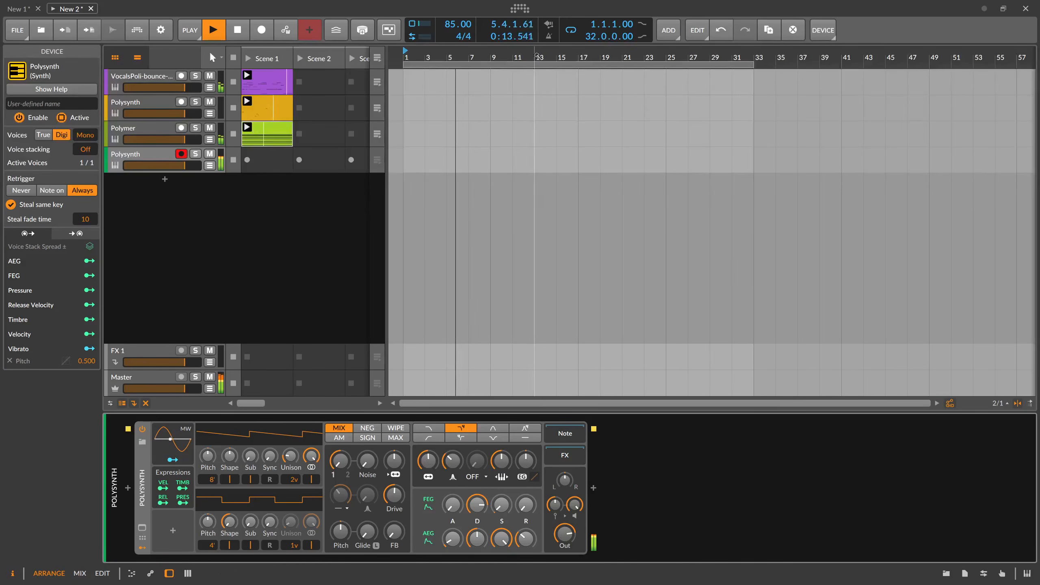
Step: Record a Scene 1 clip on the new Polysynth track with the metronome enabled, and disarm the track when done
{"action": "left_click", "coordinate": [550, 39]}
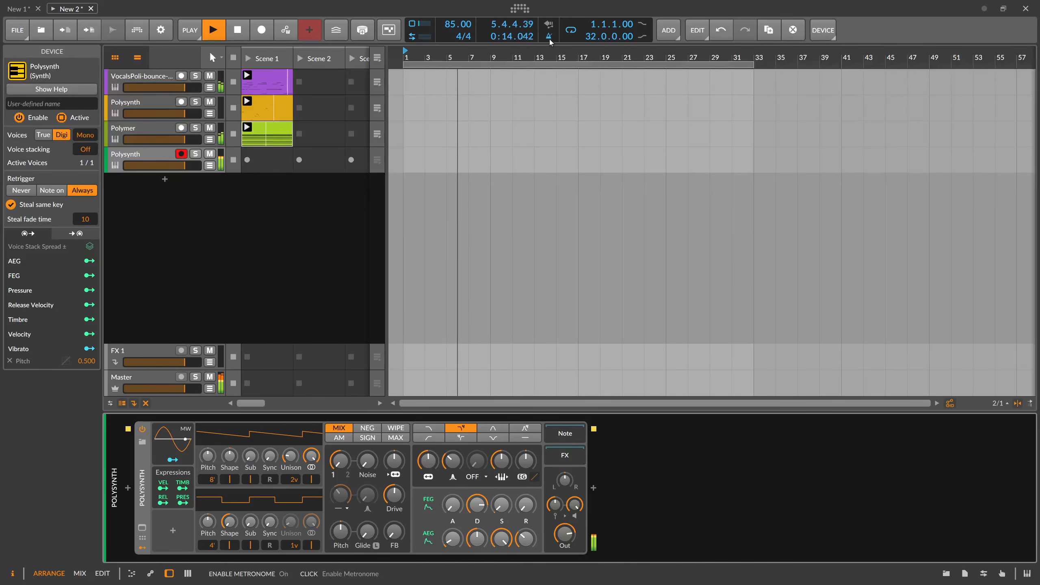
{"action": "left_click", "coordinate": [249, 163]}
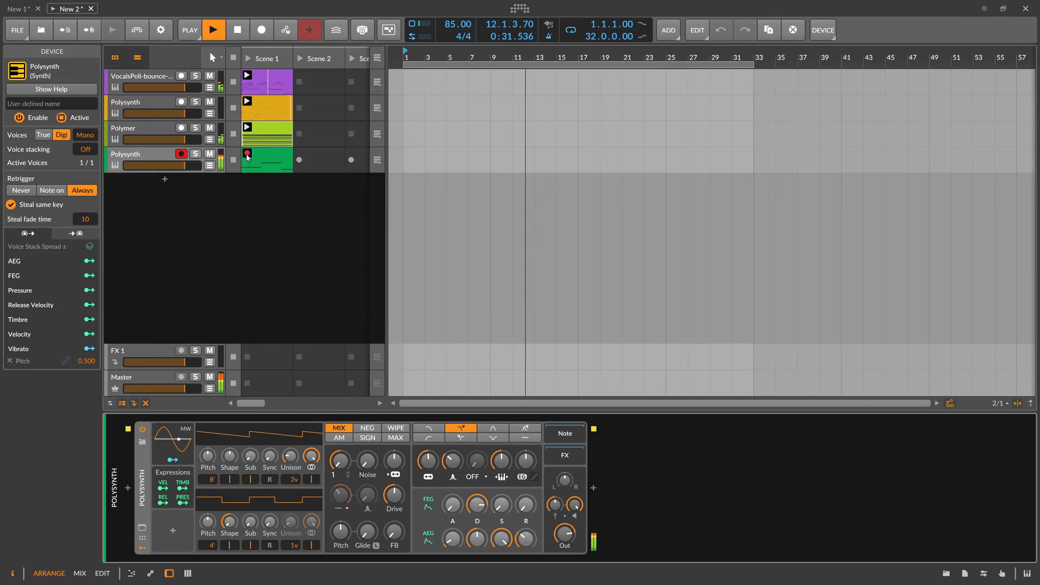
{"action": "left_click", "coordinate": [248, 155]}
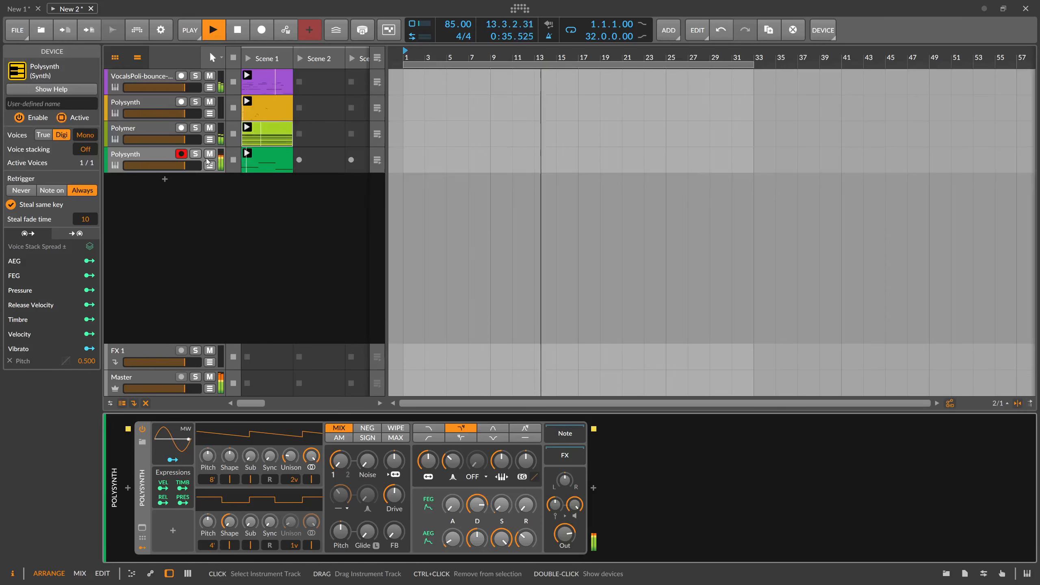
{"action": "left_click", "coordinate": [182, 155]}
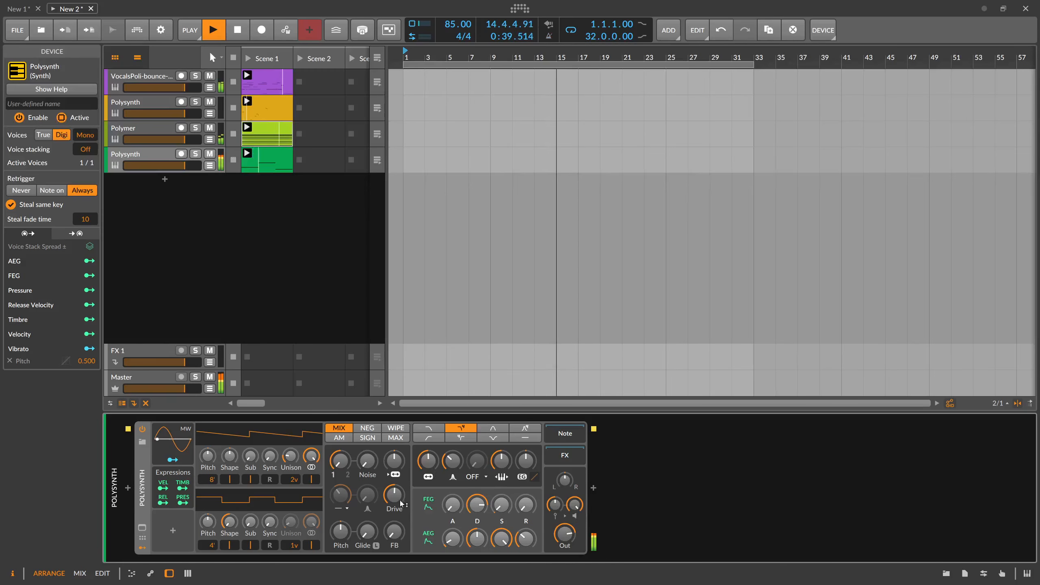
Step: Slightly lower the new Polysynth's drive, filter cutoff and output level
{"action": "left_click_drag", "start_coordinate": [400, 501], "coordinate": [401, 503]}
{"action": "left_click_drag", "start_coordinate": [428, 469], "coordinate": [428, 471]}
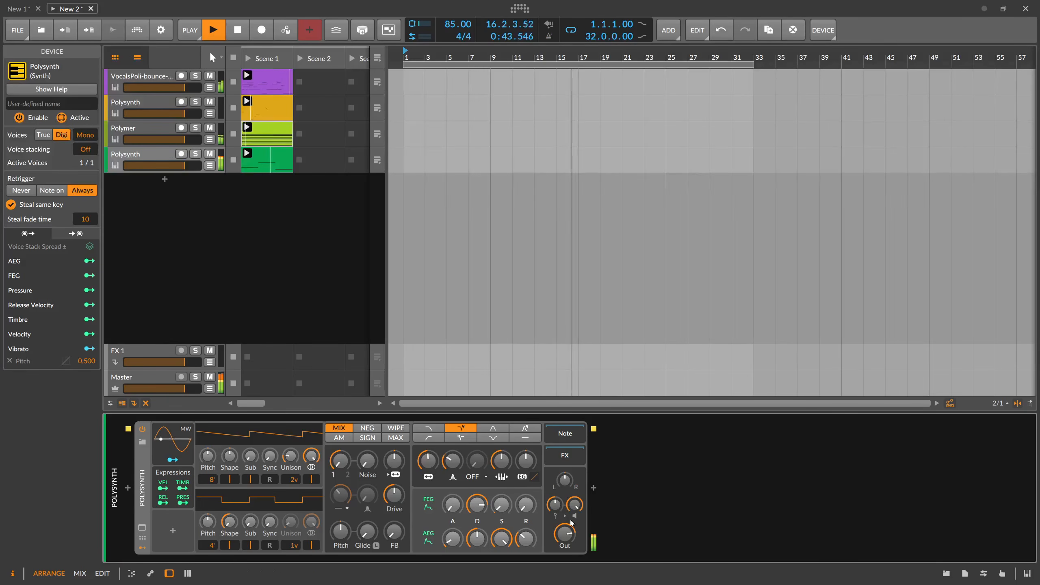
{"action": "left_click_drag", "start_coordinate": [572, 524], "coordinate": [572, 527]}
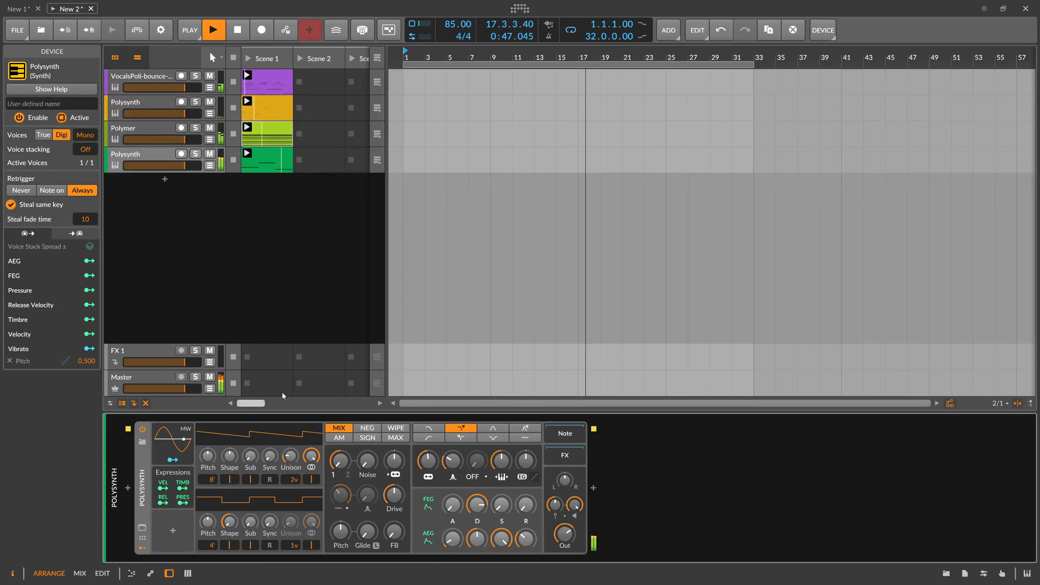
Step: Raise the input gain of the Peak Limiter on the Master track
{"action": "left_click", "coordinate": [134, 380]}
{"action": "left_click_drag", "start_coordinate": [170, 528], "coordinate": [169, 510]}
{"action": "left_click_drag", "start_coordinate": [425, 53], "coordinate": [427, 56]}
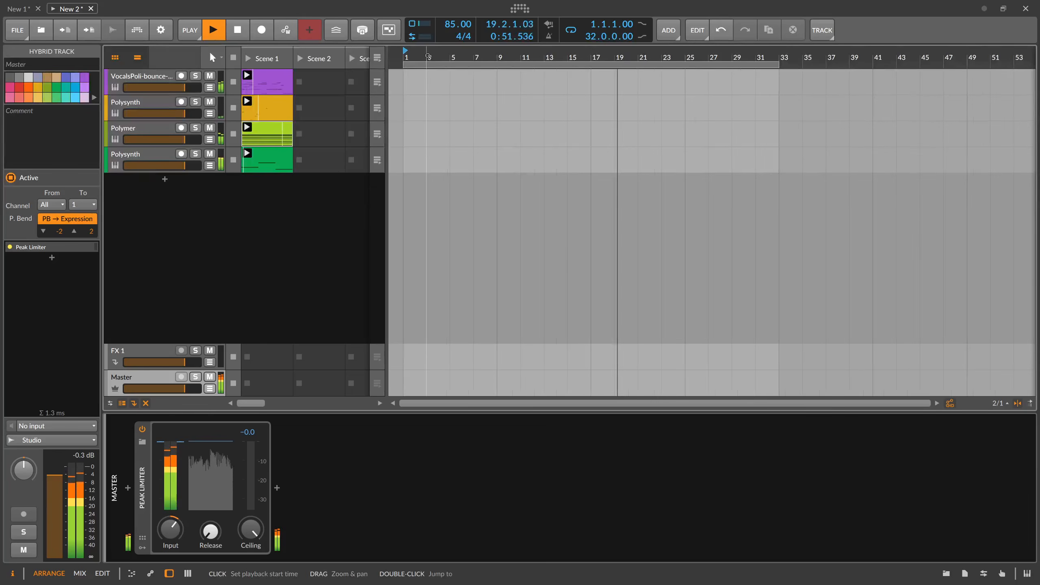
Step: Examine the vocal Sampler's random modulator and effects chain, and the devices on the Polysynth and Polymer tracks
{"action": "left_click", "coordinate": [144, 81]}
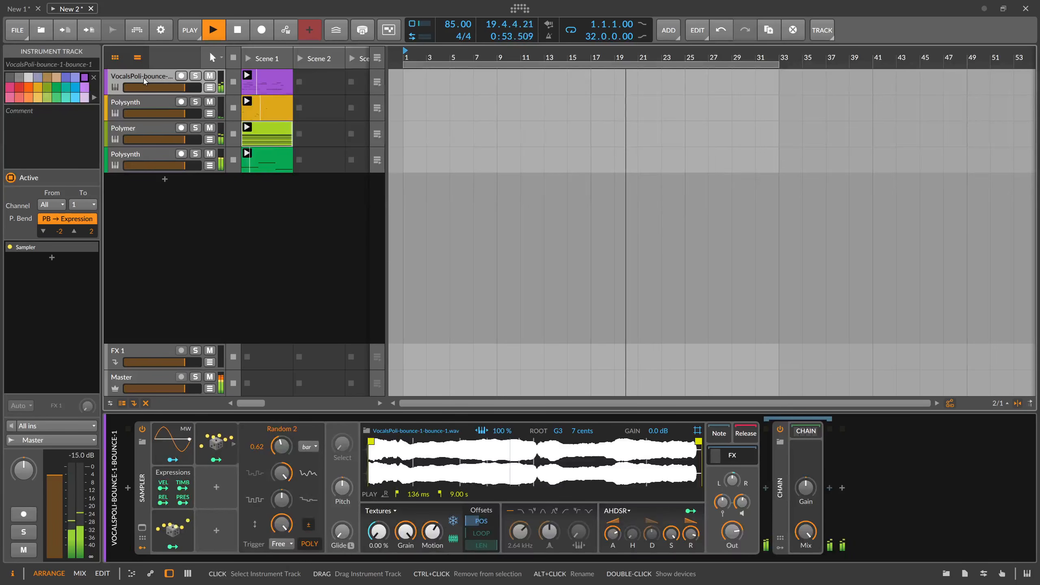
{"action": "left_click", "coordinate": [225, 438]}
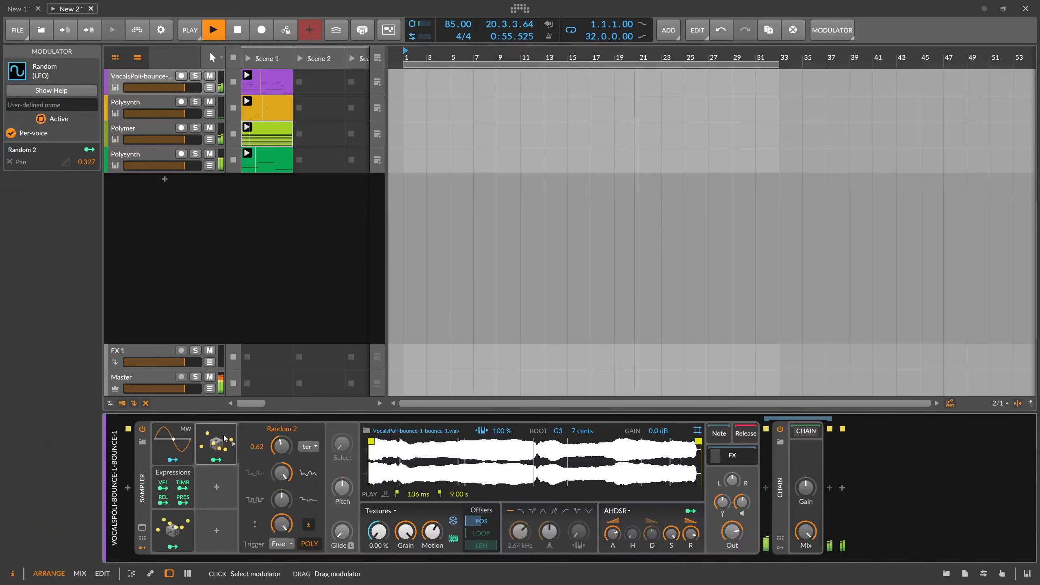
{"action": "left_click", "coordinate": [224, 438]}
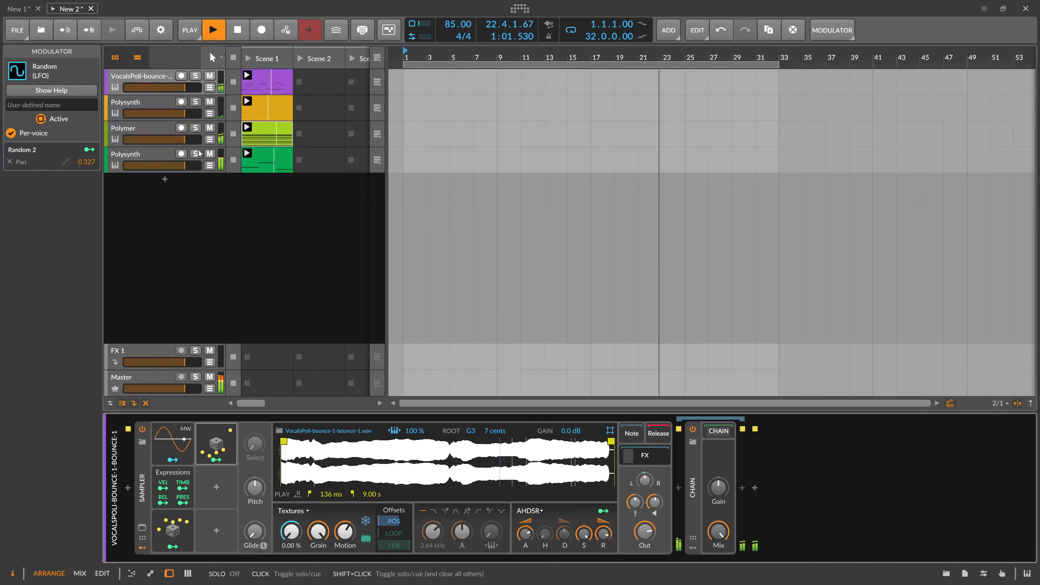
{"action": "left_click", "coordinate": [159, 80]}
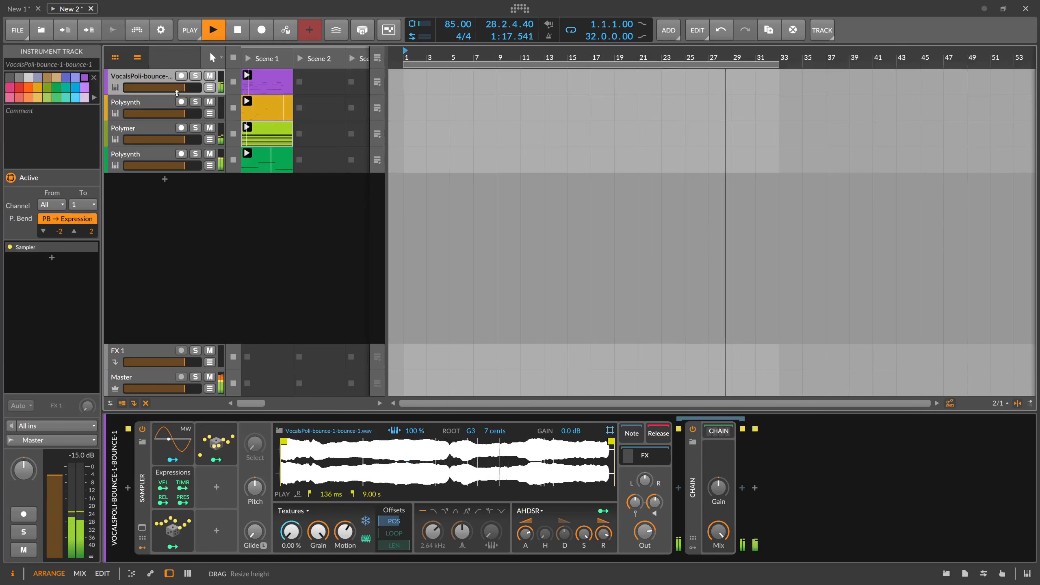
{"action": "left_click", "coordinate": [722, 432]}
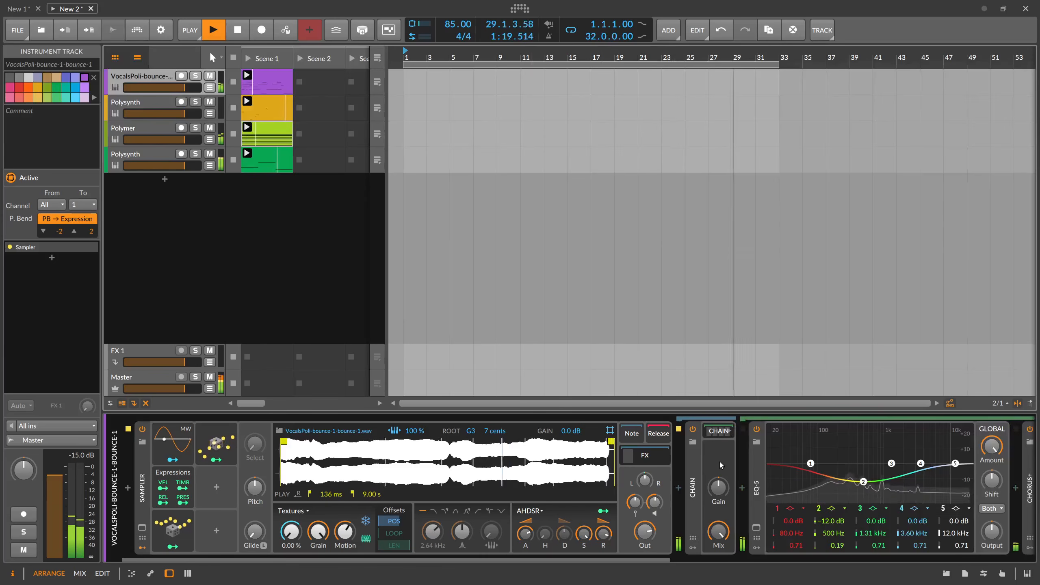
{"action": "left_click_drag", "start_coordinate": [648, 560], "coordinate": [855, 560]}
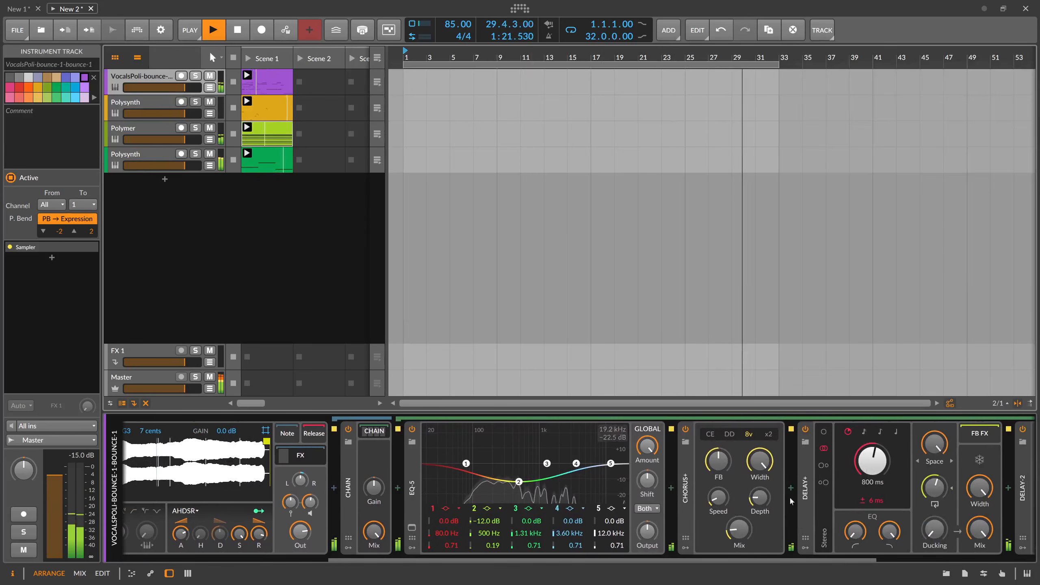
{"action": "left_click", "coordinate": [381, 433]}
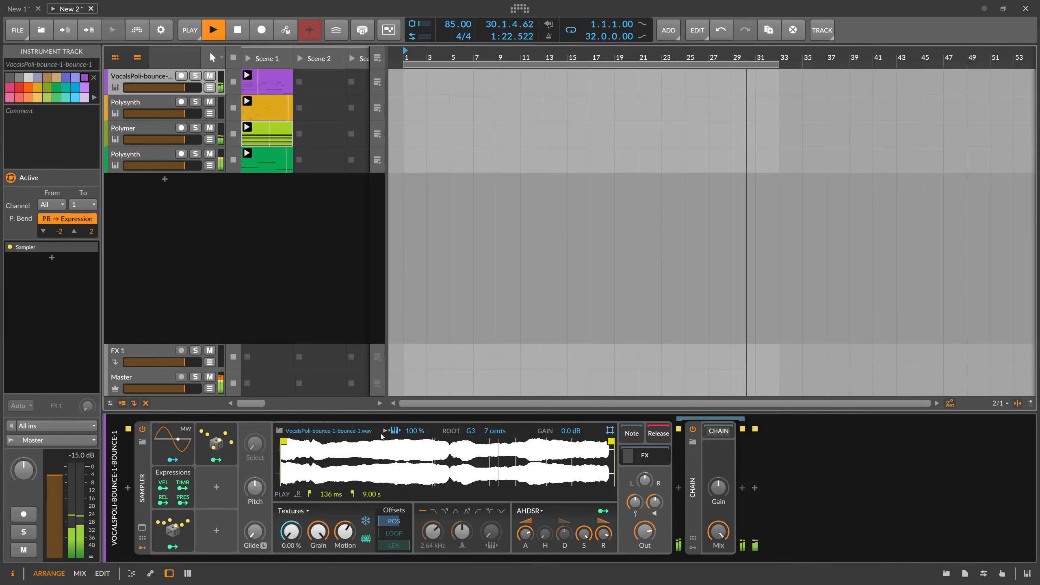
{"action": "left_click", "coordinate": [150, 98]}
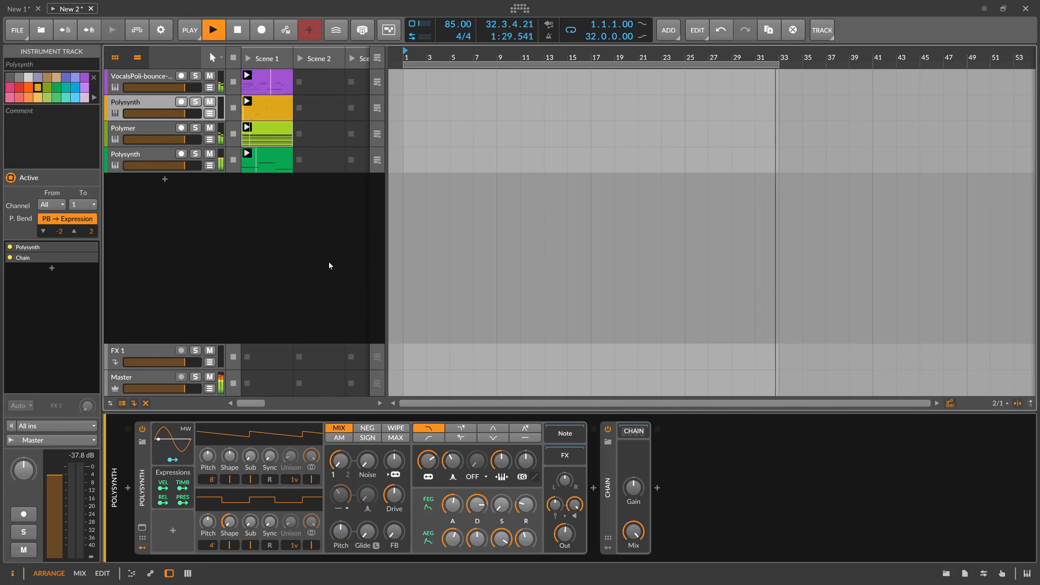
{"action": "left_click", "coordinate": [146, 129]}
{"action": "left_click", "coordinate": [150, 155]}
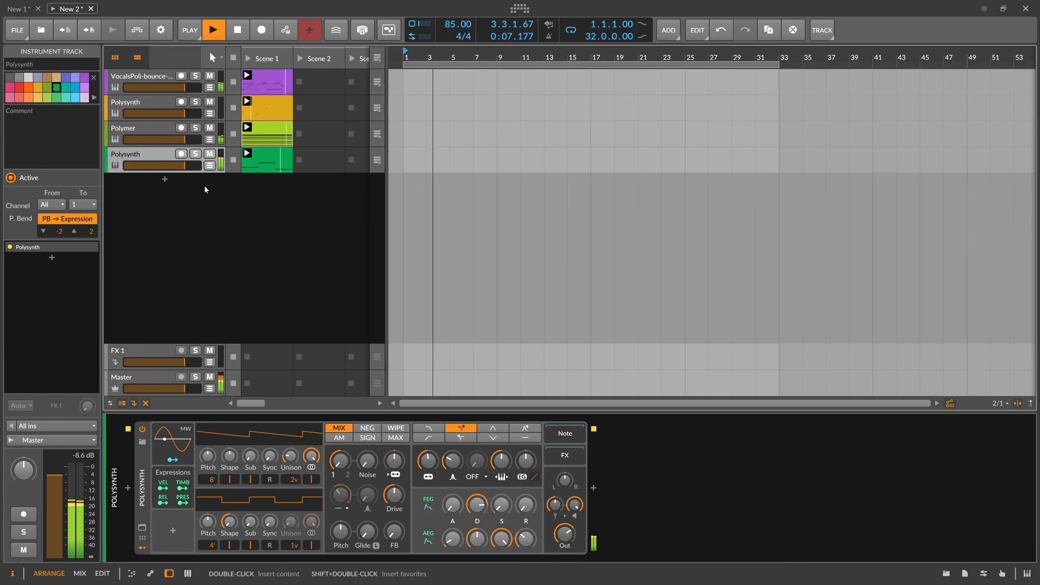
Step: Add a new instrument track with the E-Kick device below the last Polysynth track
{"action": "double_click", "coordinate": [166, 181]}
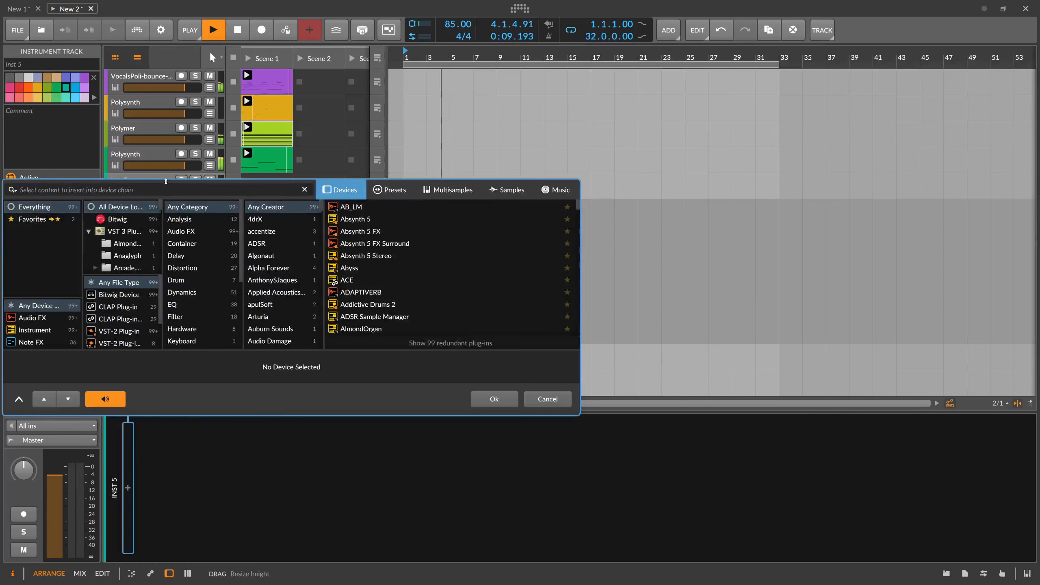
{"action": "type", "text": "kick"}
{"action": "key", "text": "Down"}
{"action": "key", "text": "Down"}
{"action": "key", "text": "Down"}
{"action": "key", "text": "Return"}
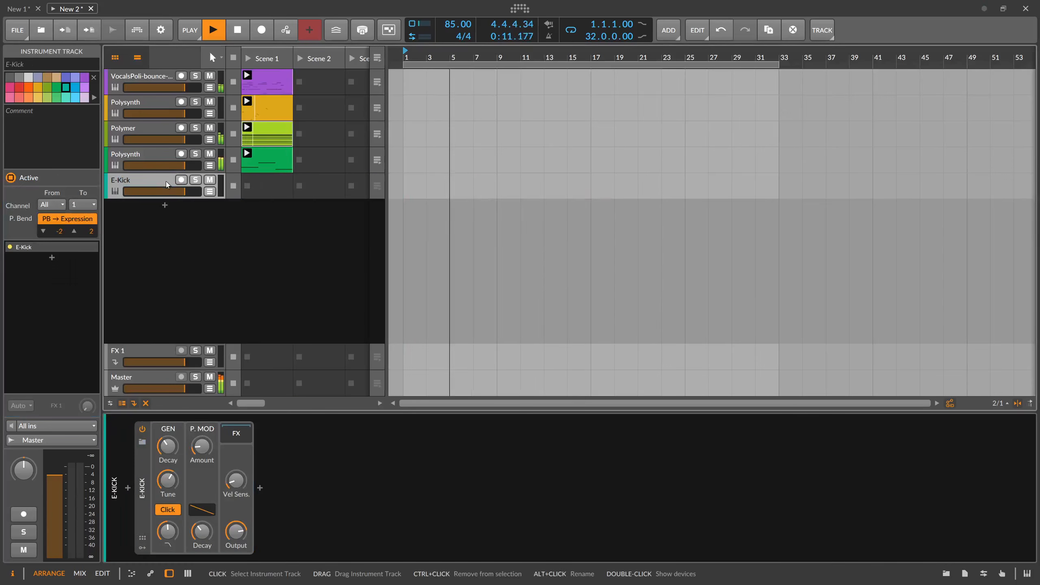
Step: Create a one-bar Scene 1 clip on the E-Kick track and fill it with a single C1 note lasting the whole bar
{"action": "double_click", "coordinate": [264, 185]}
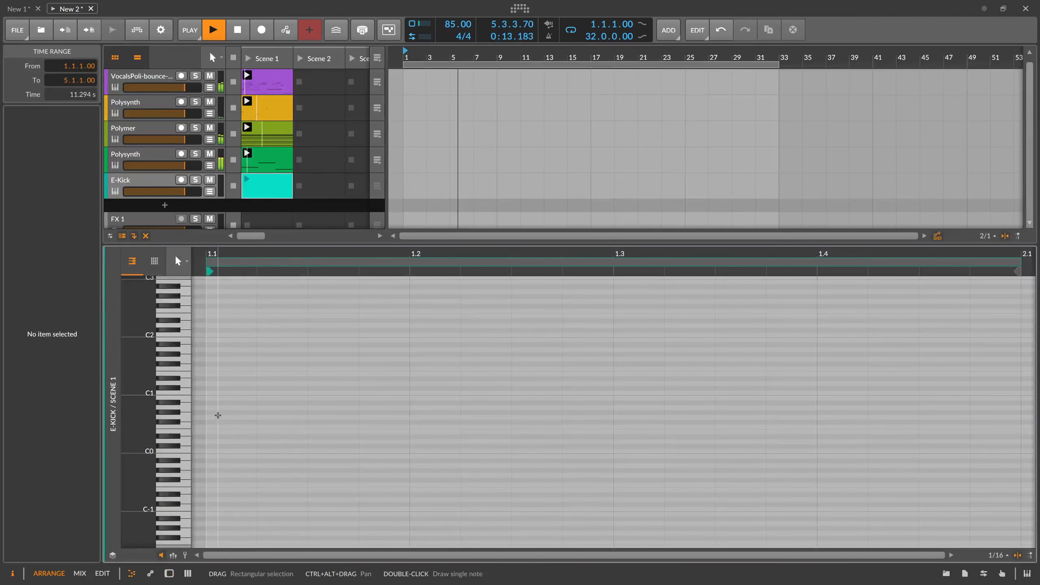
{"action": "double_click", "coordinate": [213, 394]}
{"action": "left_click_drag", "start_coordinate": [257, 393], "coordinate": [1013, 399]}
{"action": "key", "text": "d"}
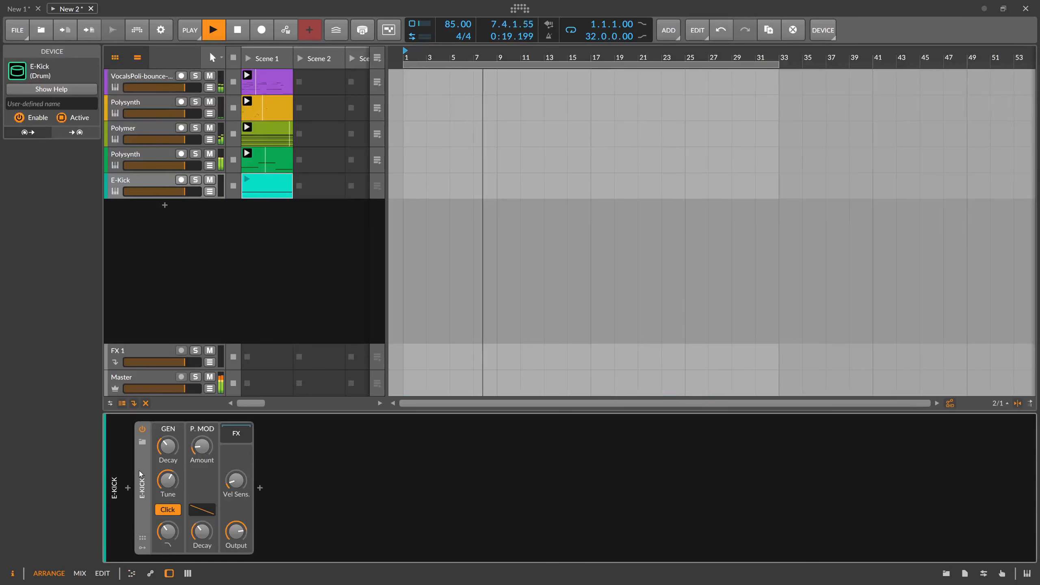
Step: Insert Note Repeats before the E-Kick and set it to a Euclid pattern with a density of about 19.3 %
{"action": "left_click", "coordinate": [131, 486]}
{"action": "type", "text": "re"}
{"action": "key", "text": "Down"}
{"action": "key", "text": "Down"}
{"action": "key", "text": "Return"}
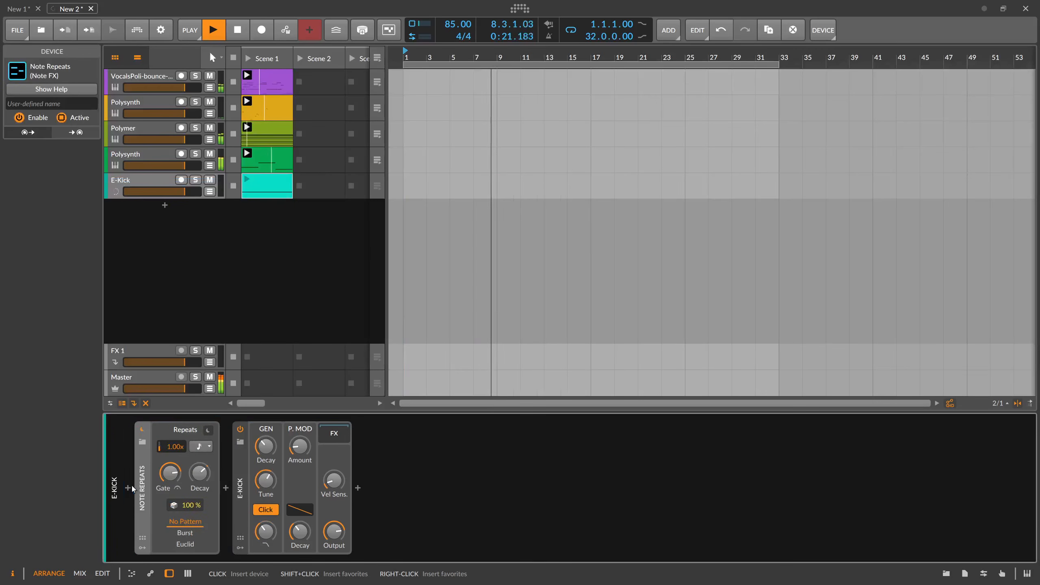
{"action": "left_click", "coordinate": [186, 545]}
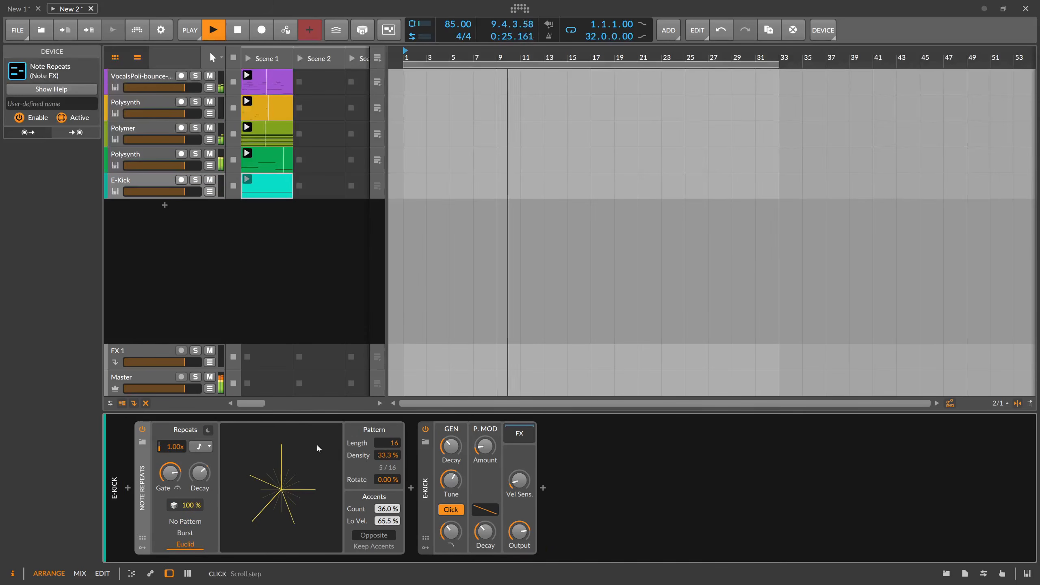
{"action": "left_click_drag", "start_coordinate": [387, 455], "coordinate": [387, 471]}
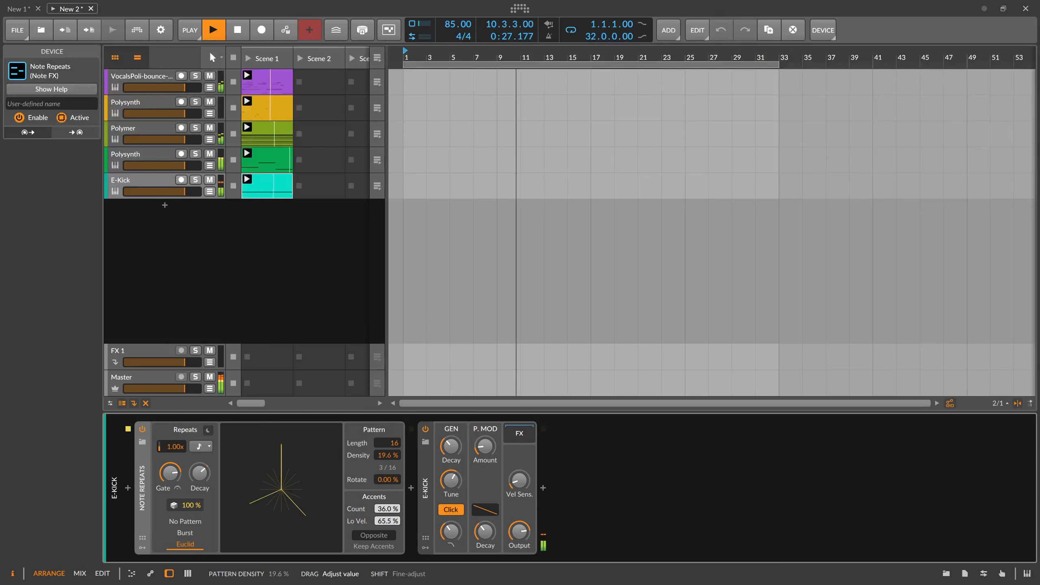
Step: Adjust the E-Kick's low-pass cutoff to about 557 Hz and turn off its click
{"action": "left_click", "coordinate": [451, 446]}
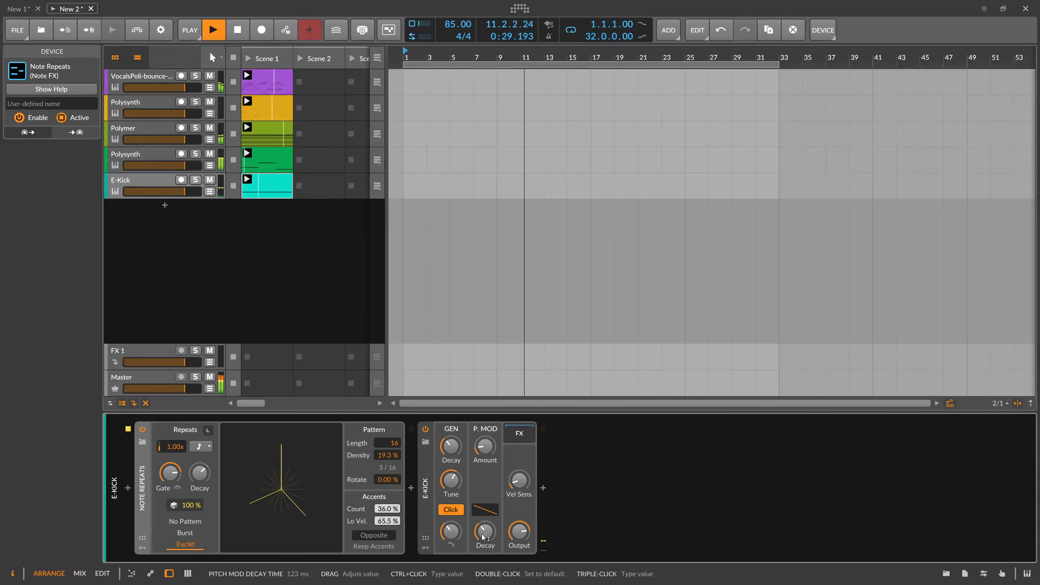
{"action": "left_click", "coordinate": [451, 532]}
{"action": "left_click", "coordinate": [485, 532]}
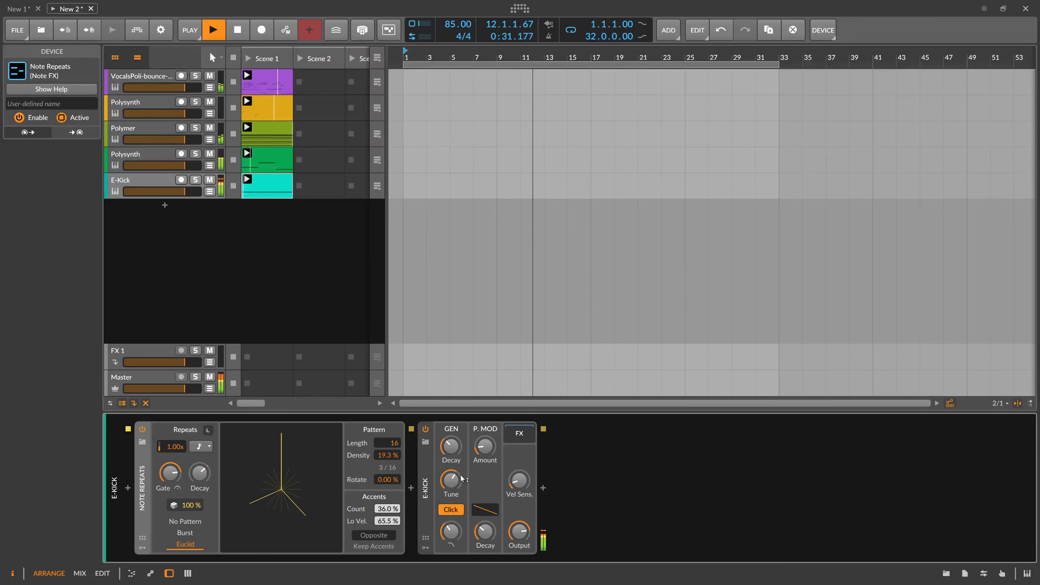
{"action": "left_click", "coordinate": [453, 534]}
{"action": "left_click", "coordinate": [451, 510]}
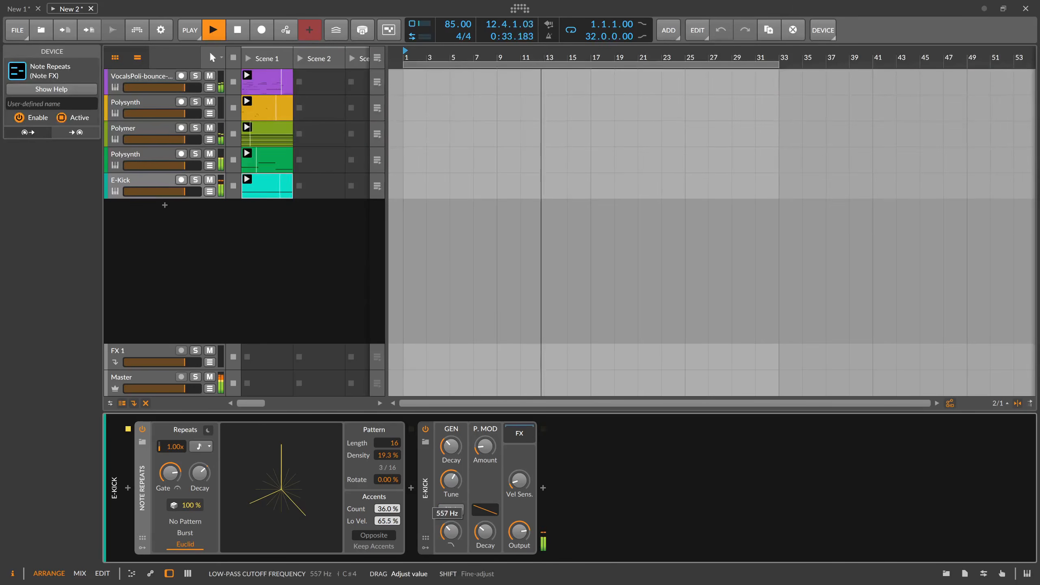
Step: Insert a Filter device into the E-Kick's FX chain and lower its cutoff frequency
{"action": "left_click", "coordinate": [542, 488]}
{"action": "type", "text": "filter"}
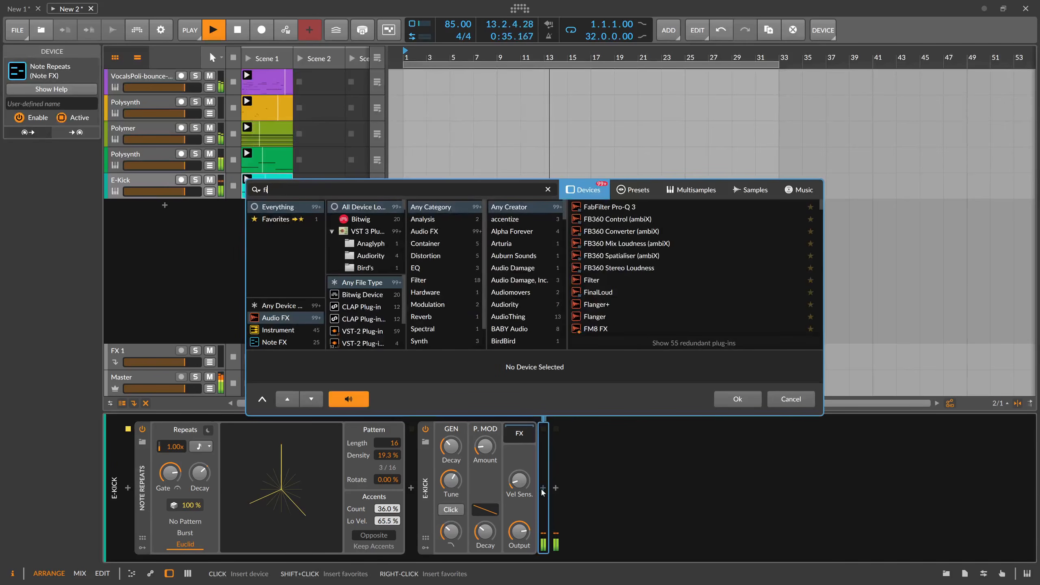
{"action": "key", "text": "Return"}
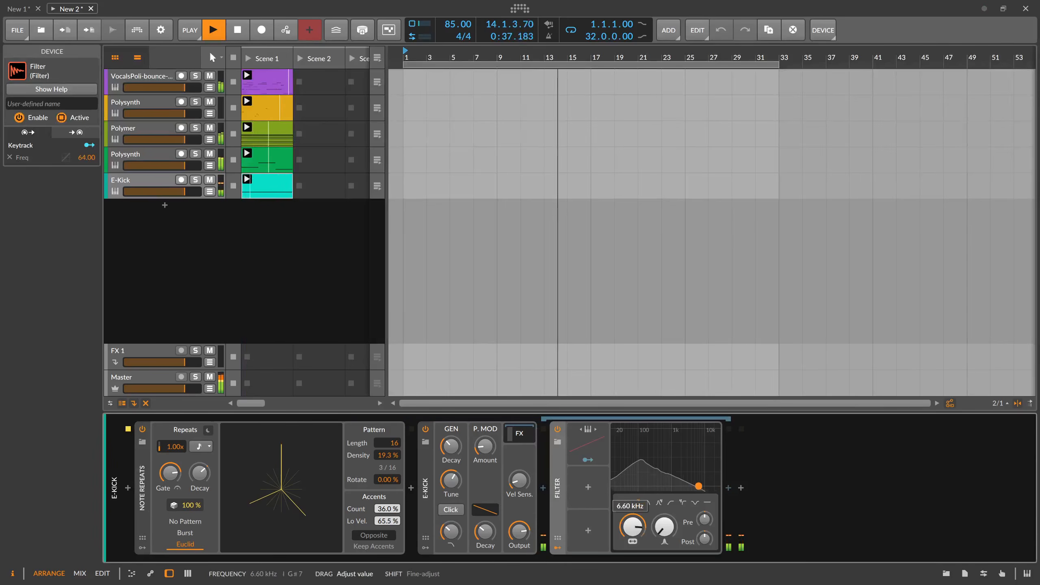
Step: Shorten the E-Kick's pitch-modulation decay, tune its oscillator to D#0 and set the oscillator decay to about 206 ms
{"action": "left_click_drag", "start_coordinate": [485, 533], "coordinate": [485, 542]}
{"action": "left_click_drag", "start_coordinate": [452, 447], "coordinate": [451, 453]}
{"action": "left_click", "coordinate": [454, 480], "text": "ctrl"}
{"action": "type", "text": "D"}
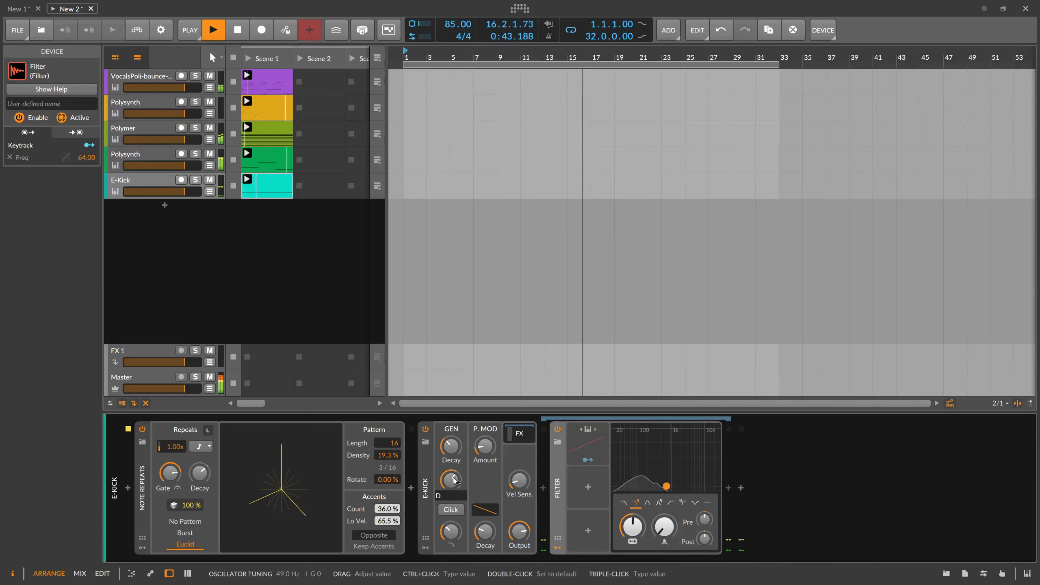
{"action": "type", "text": "#0"}
{"action": "key", "text": "Return"}
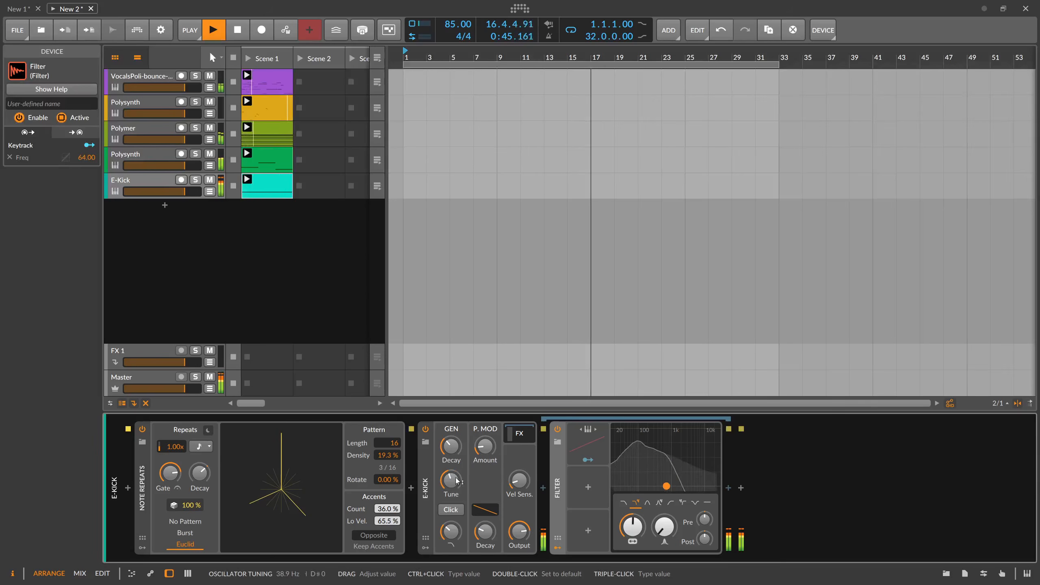
{"action": "mouse_move", "coordinate": [452, 447]}
{"action": "left_mouse_down"}
{"action": "mouse_move", "coordinate": [452, 436]}
{"action": "mouse_move", "coordinate": [452, 447]}
{"action": "left_mouse_up"}
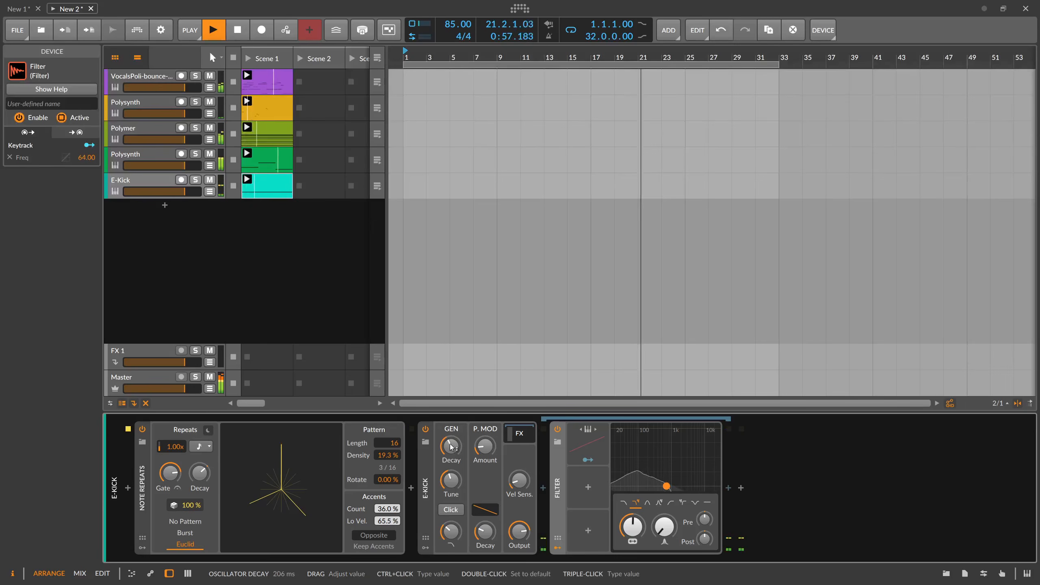
Step: Lower the E-Kick's output to about -4.3 dB, checking the Master track's Peak Limiter before and after
{"action": "left_click", "coordinate": [143, 380]}
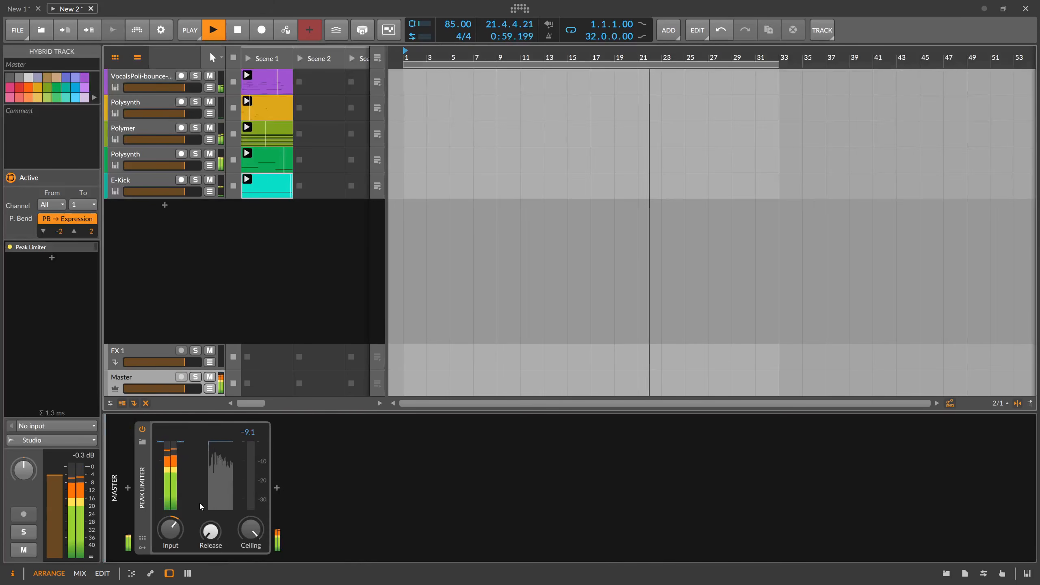
{"action": "left_click", "coordinate": [154, 180]}
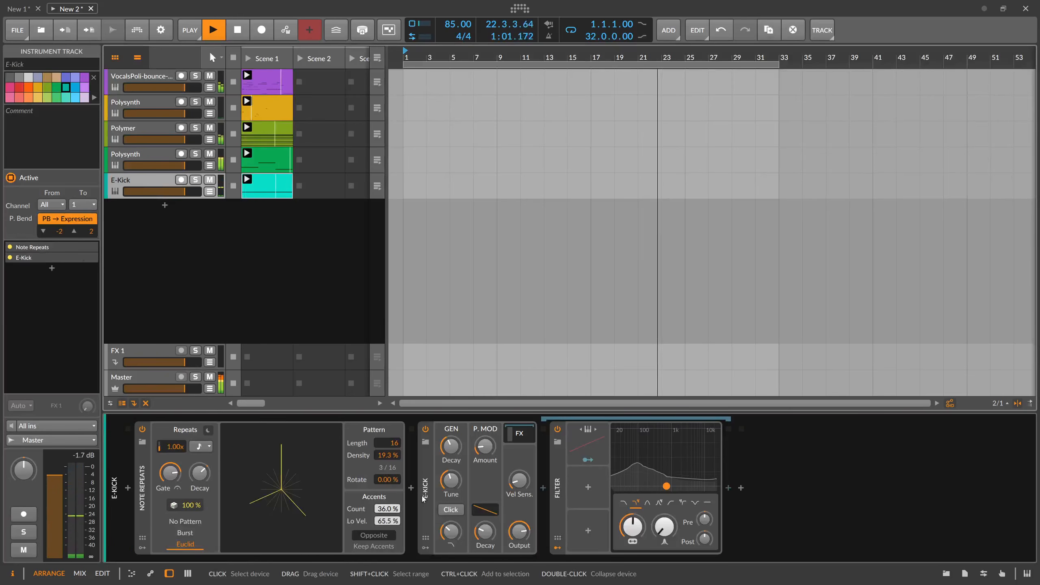
{"action": "left_click_drag", "start_coordinate": [520, 532], "coordinate": [519, 546]}
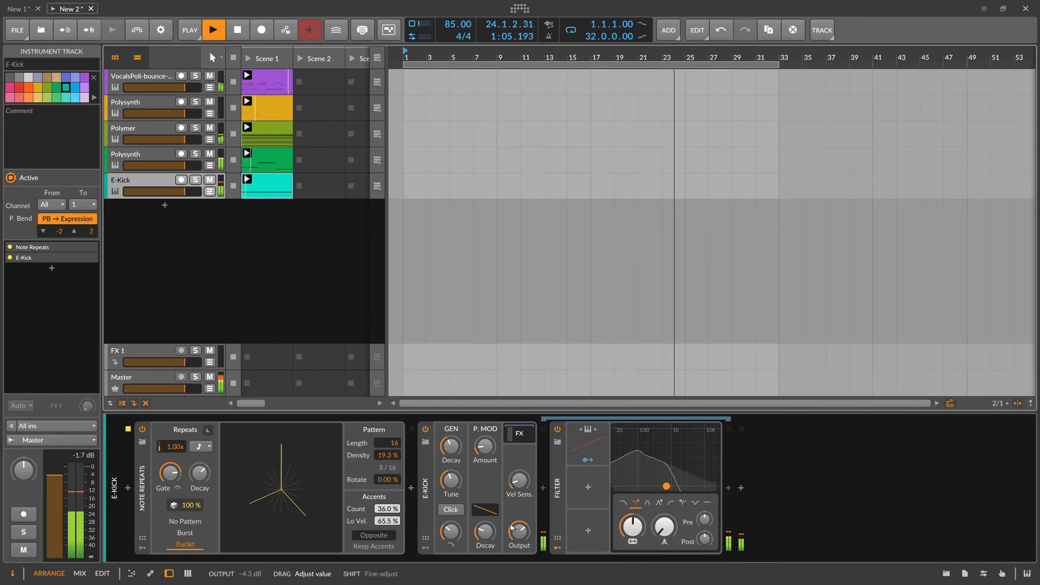
{"action": "left_click", "coordinate": [155, 373]}
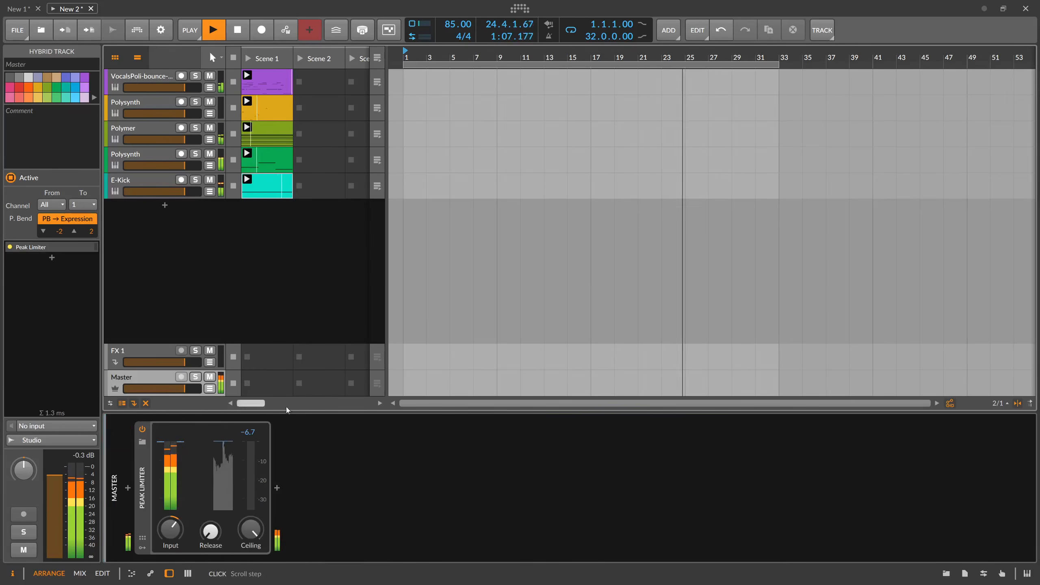